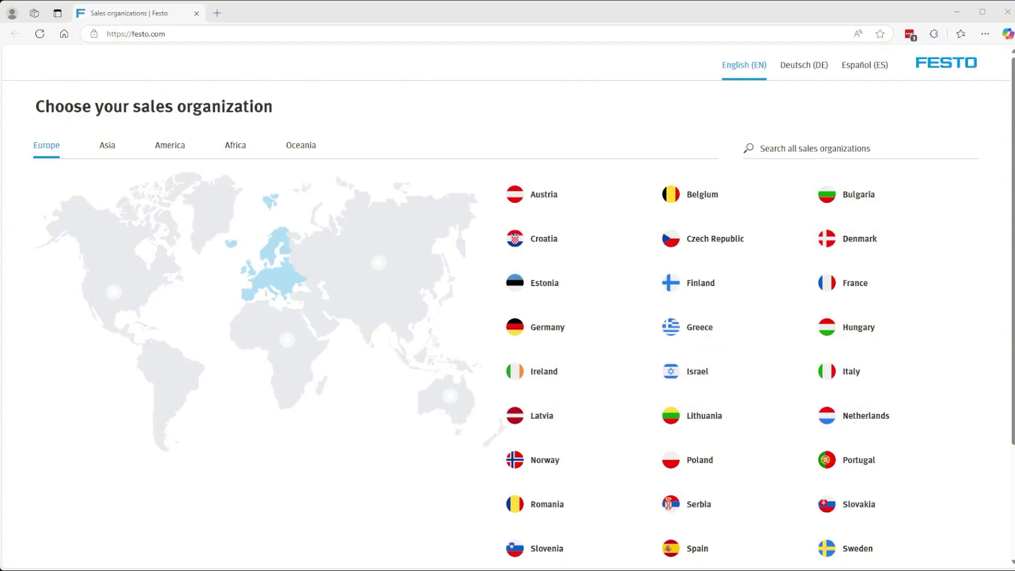
- Switch the Festo website to the United States site under America
left_click(276, 34)
left_click(236, 34)
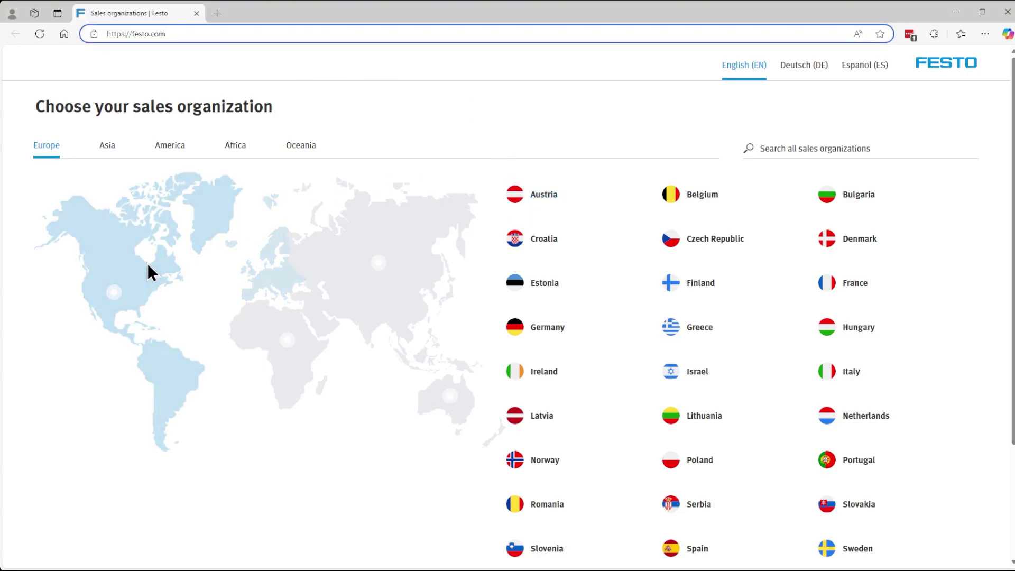
left_click(122, 287)
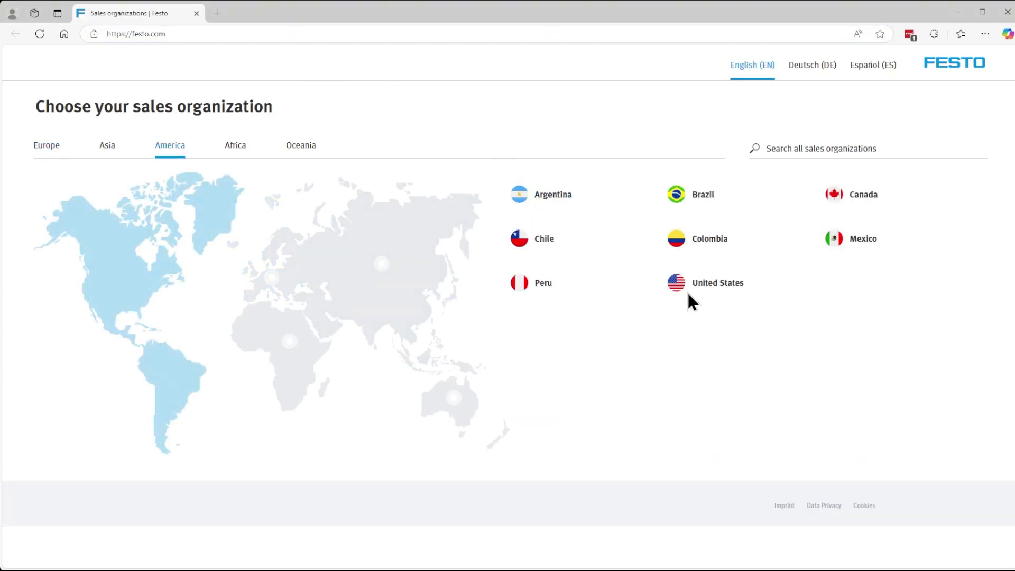
left_click(706, 288)
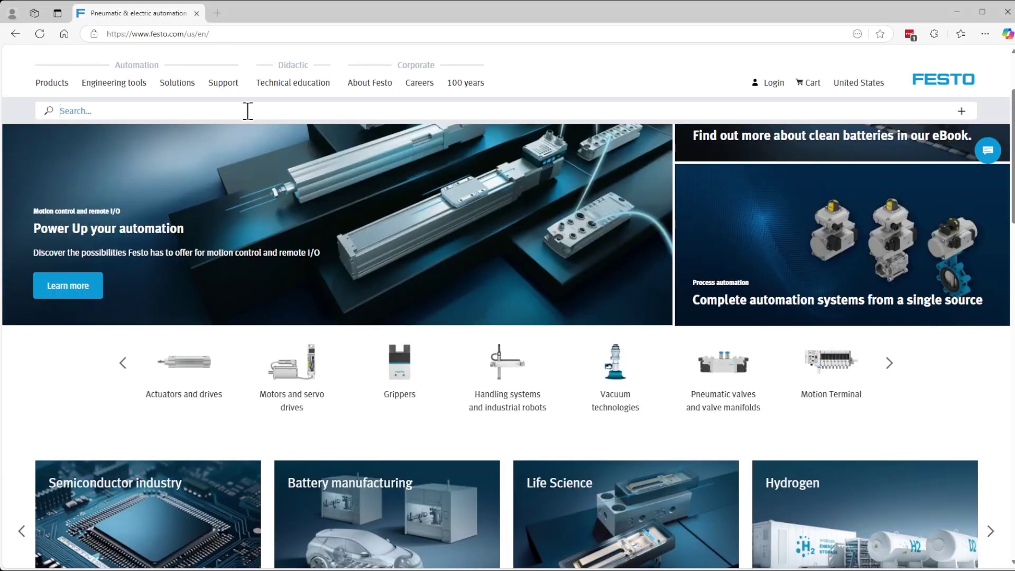
- Search for 'cmmt-as' and open the CMMT-AS-C2-3A-MP-S1 servo drive page
left_click(248, 111)
type("cmmt-as")
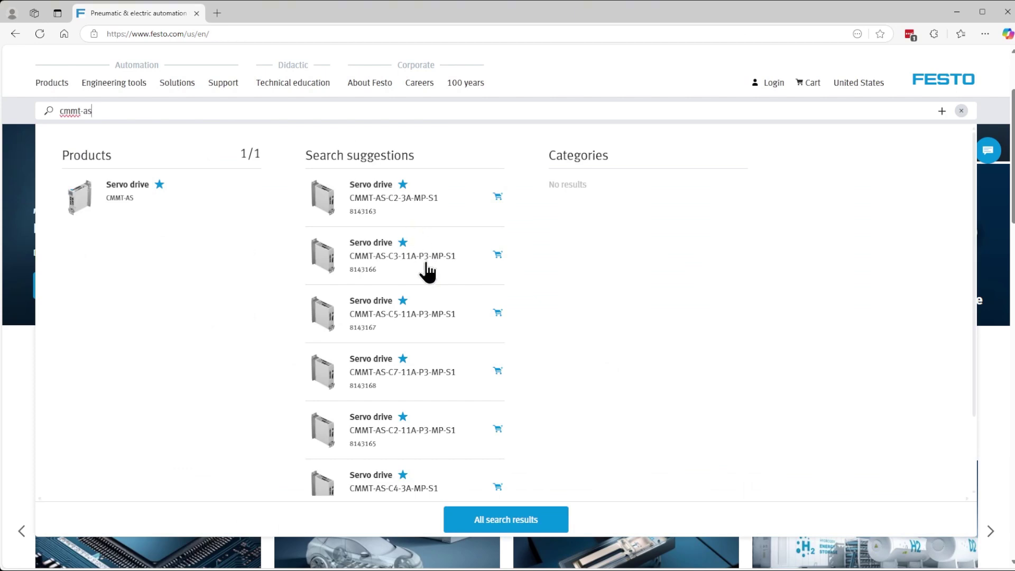
scroll(414, 435, "down", 3)
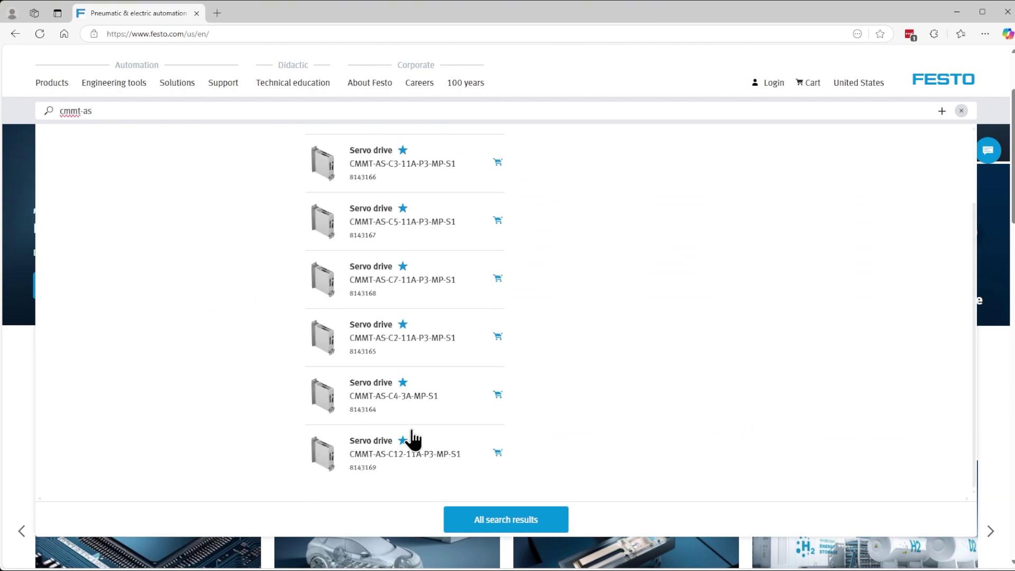
scroll(411, 422, "up", 3)
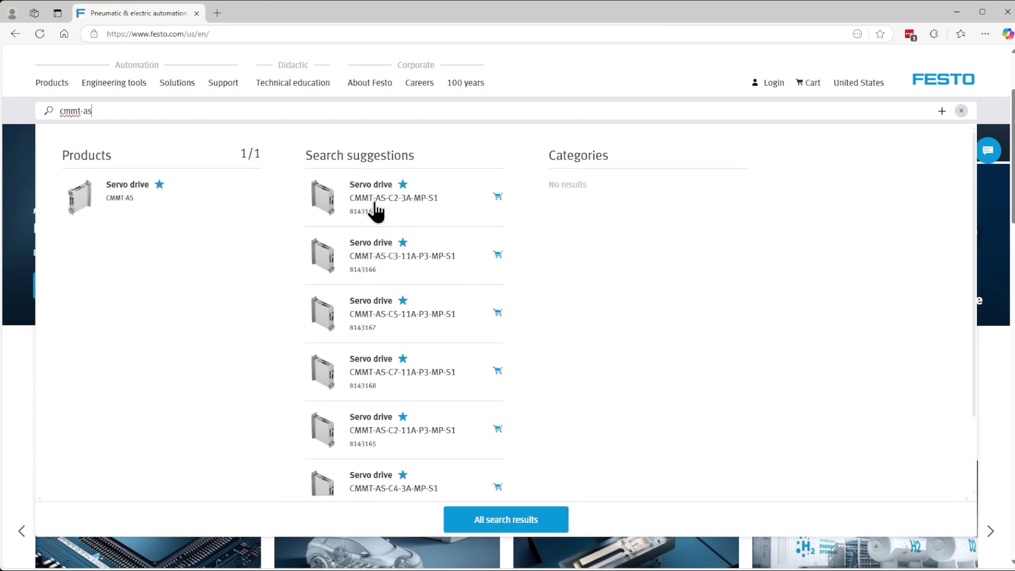
left_click(377, 211)
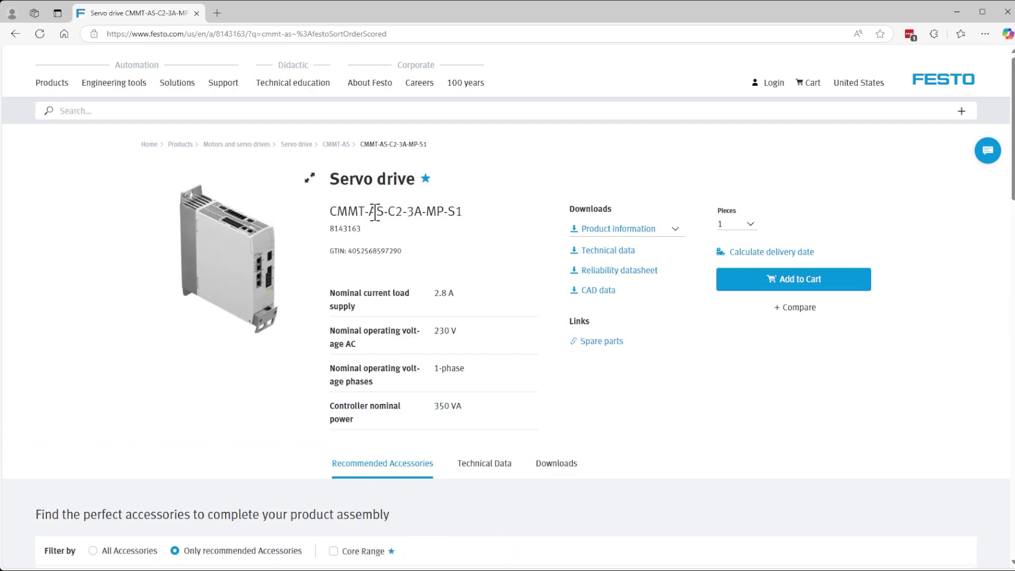
- Show the drive's Downloads filtered to Software
scroll(573, 442, "down", 2)
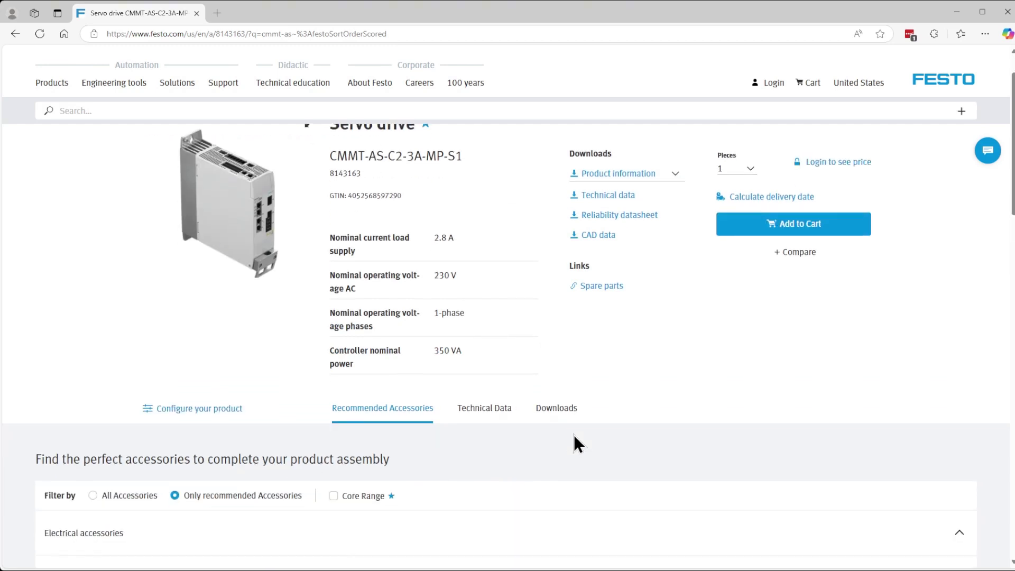
left_click(555, 410)
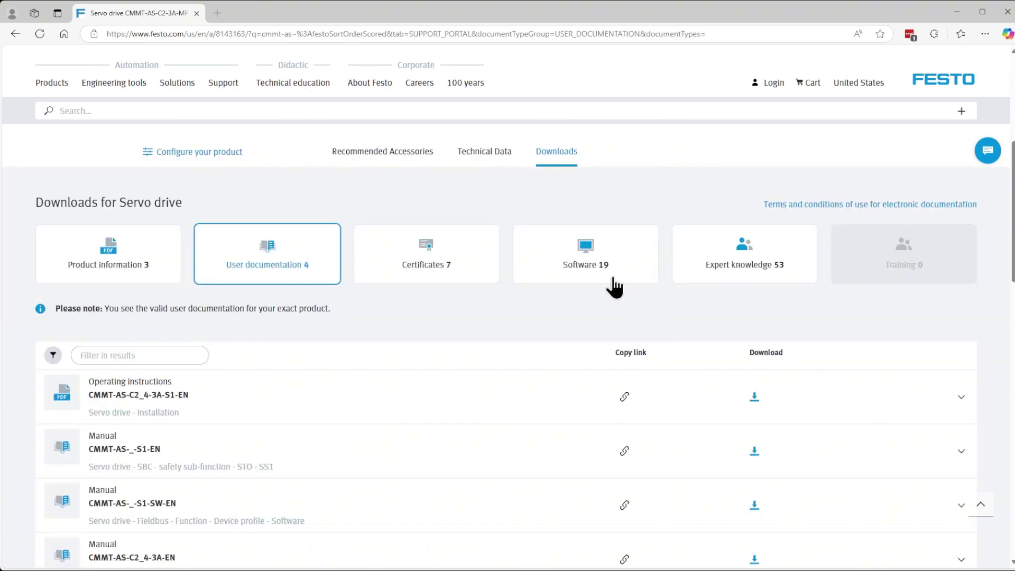
left_click(595, 260)
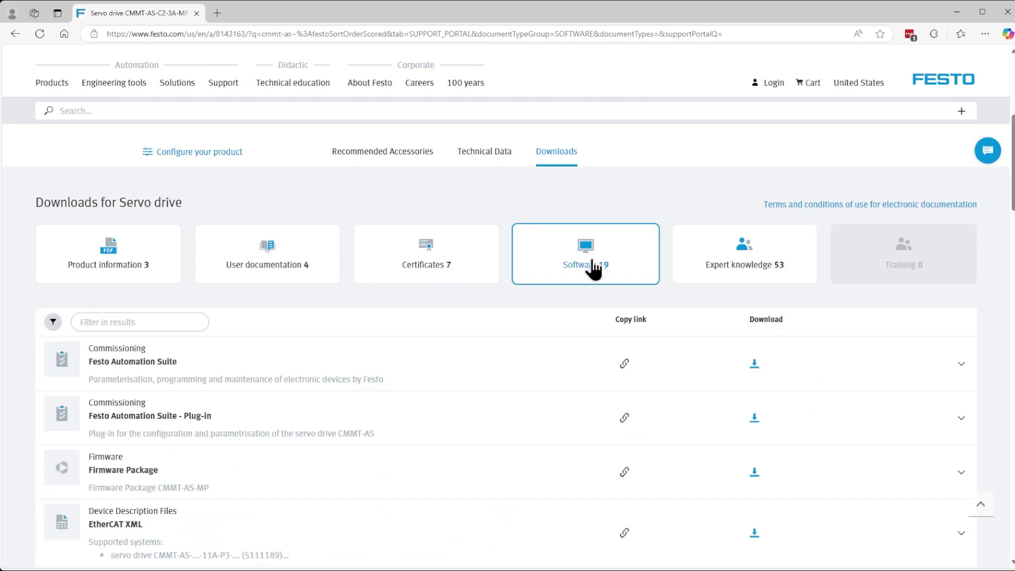
- Expand Function blocks Rockwell and the Festo Automation Suite versions list
scroll(593, 328, "down", 4)
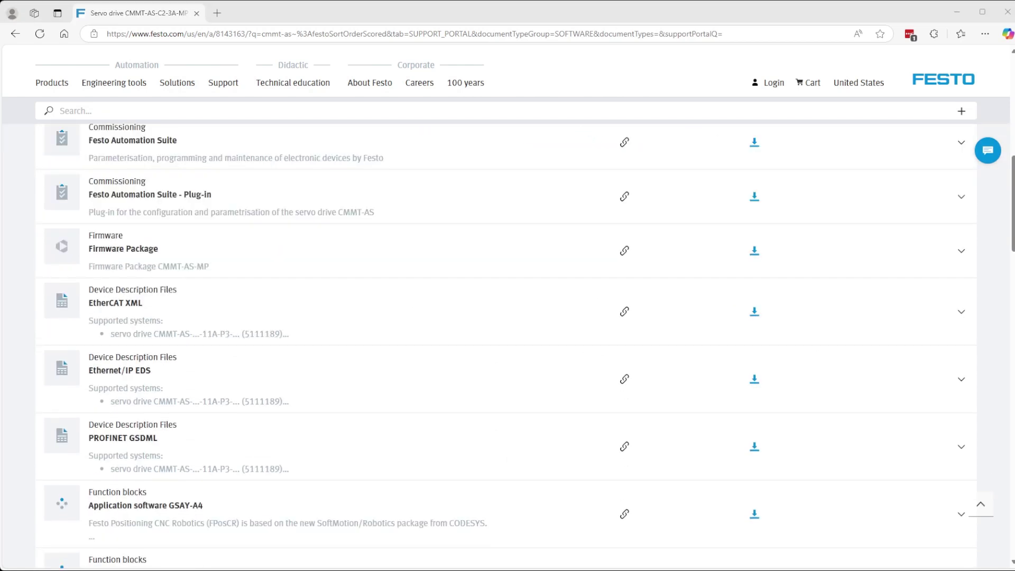
scroll(579, 295, "down", 8)
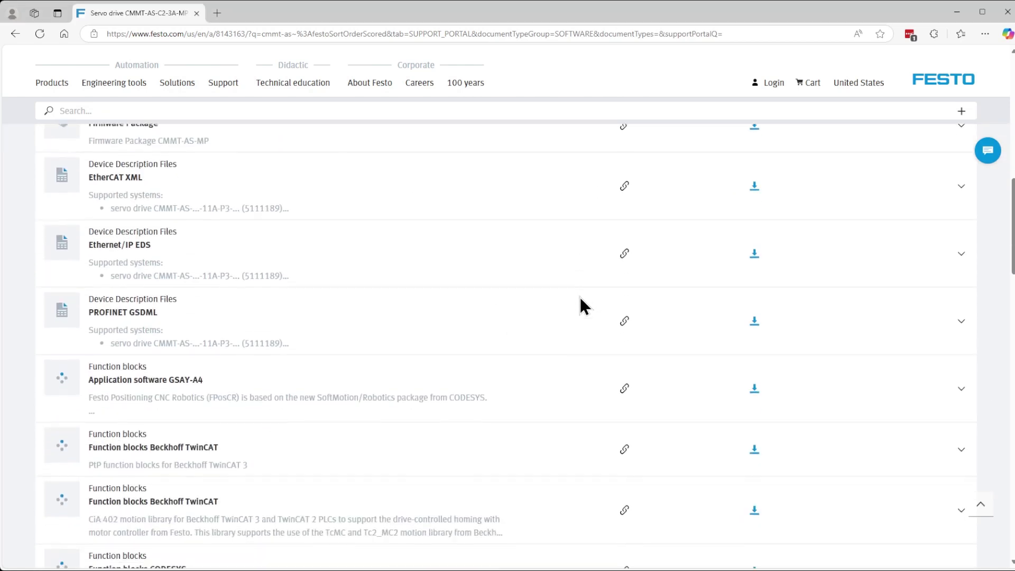
scroll(575, 303, "down", 5)
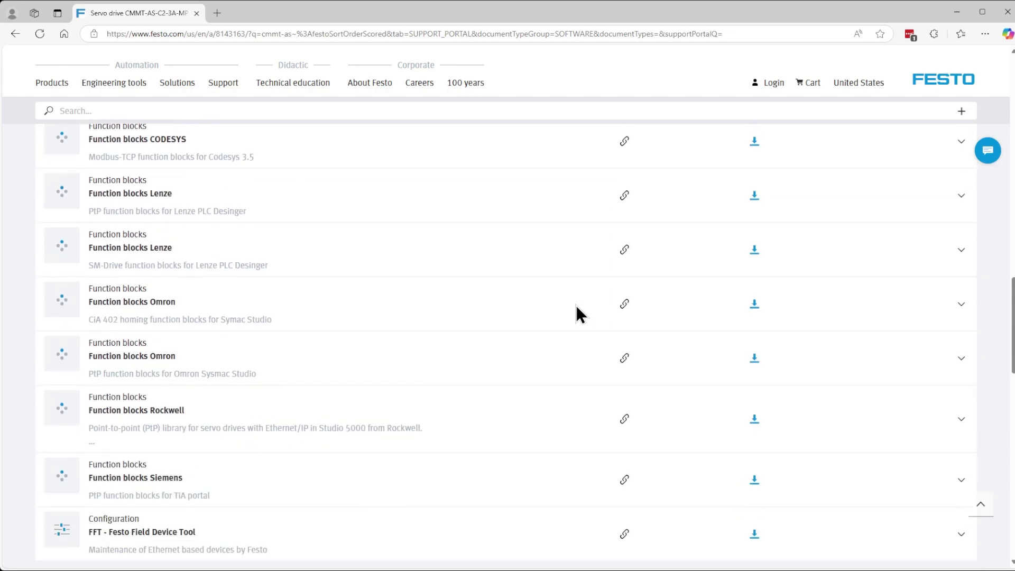
left_click(961, 365)
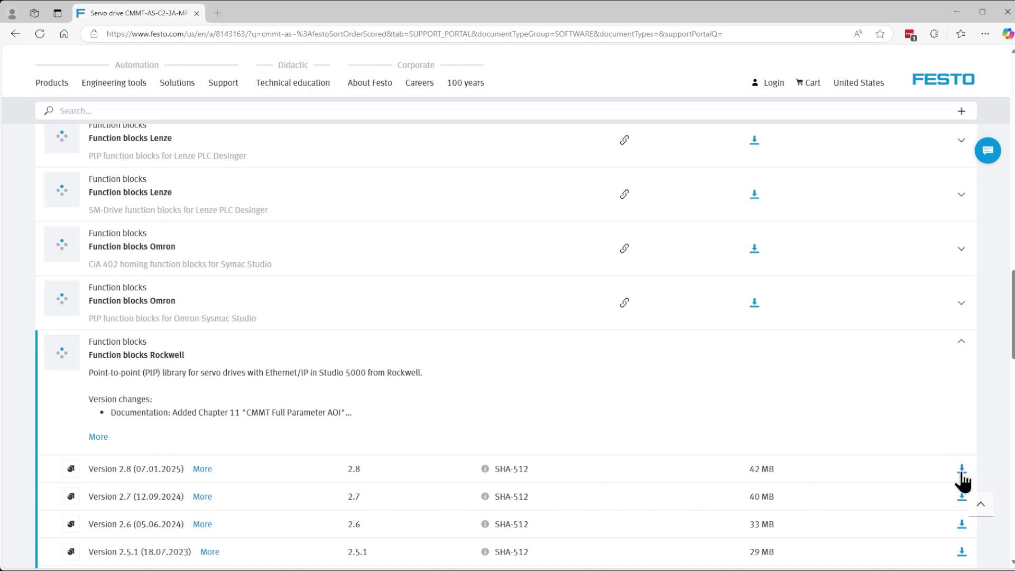
scroll(959, 347, "up", 5)
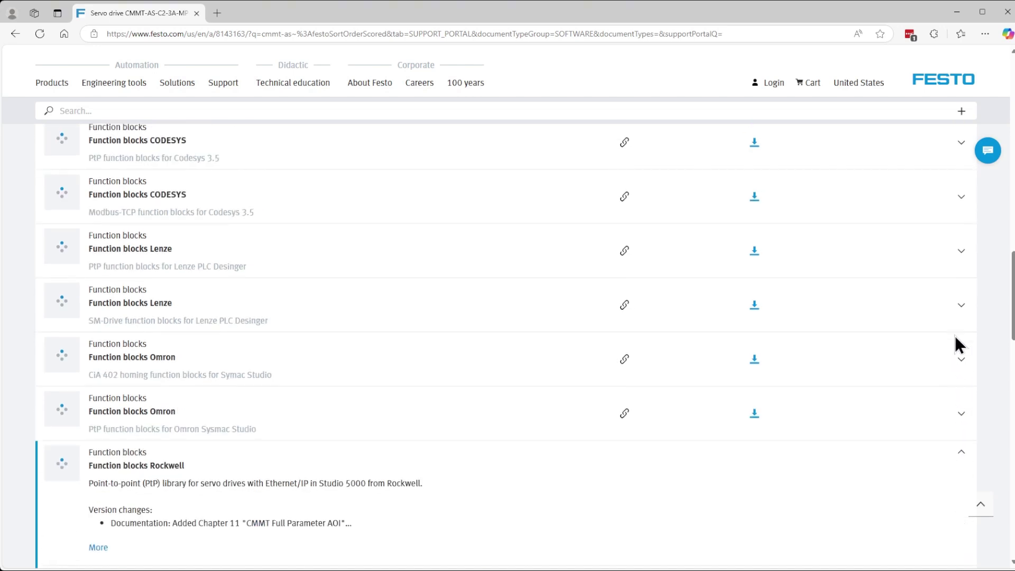
scroll(956, 338, "up", 9)
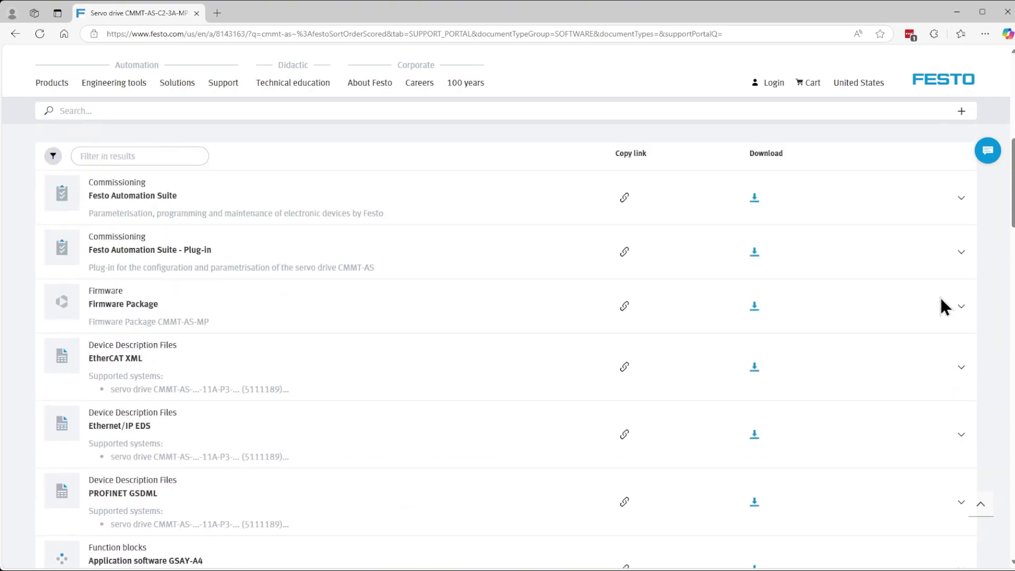
left_click(961, 198)
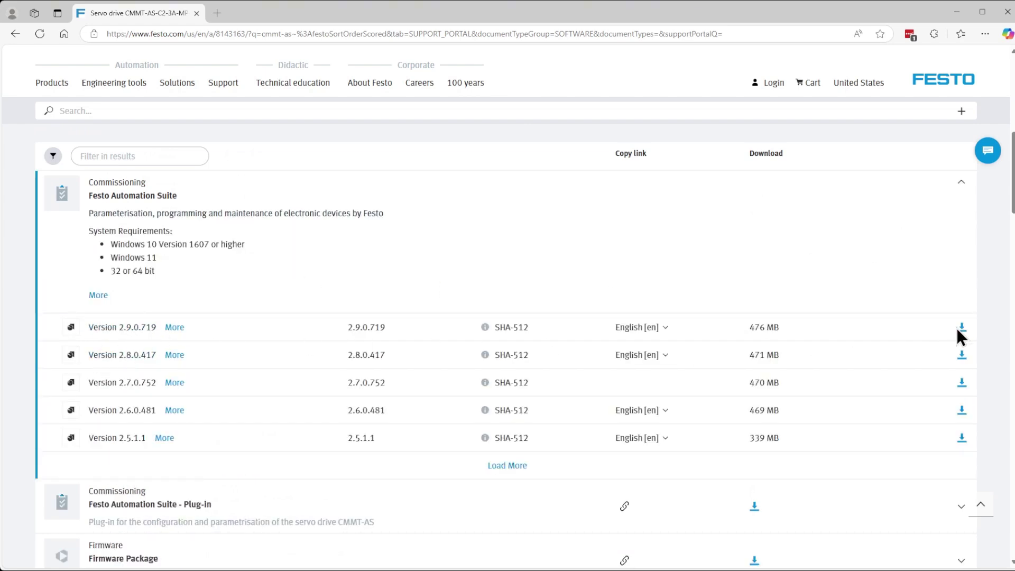
- Run FestoAutomationSuite_2.9.0.719 from the Downloads folder
scroll(885, 420, "down", 2)
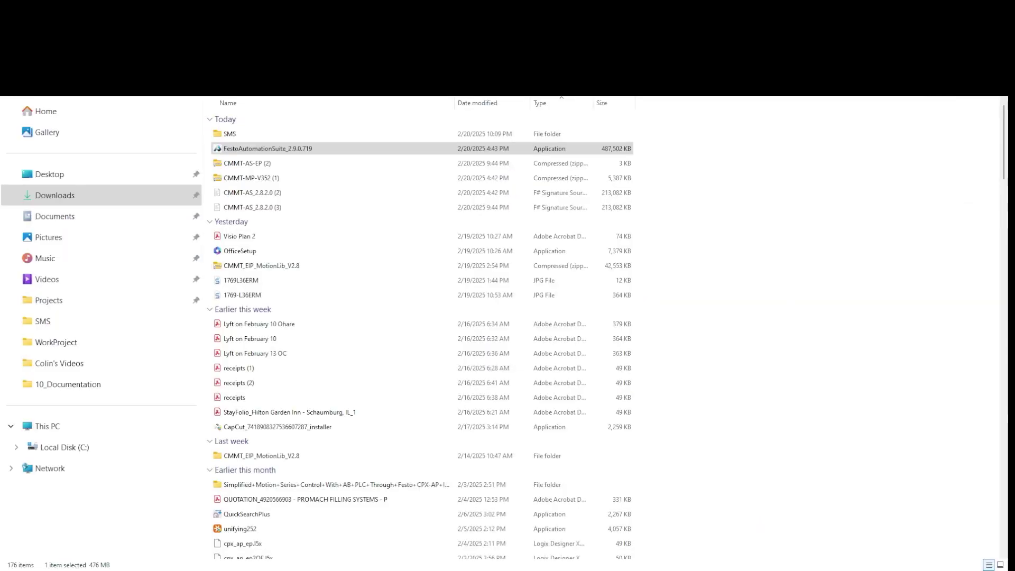
left_click(308, 153)
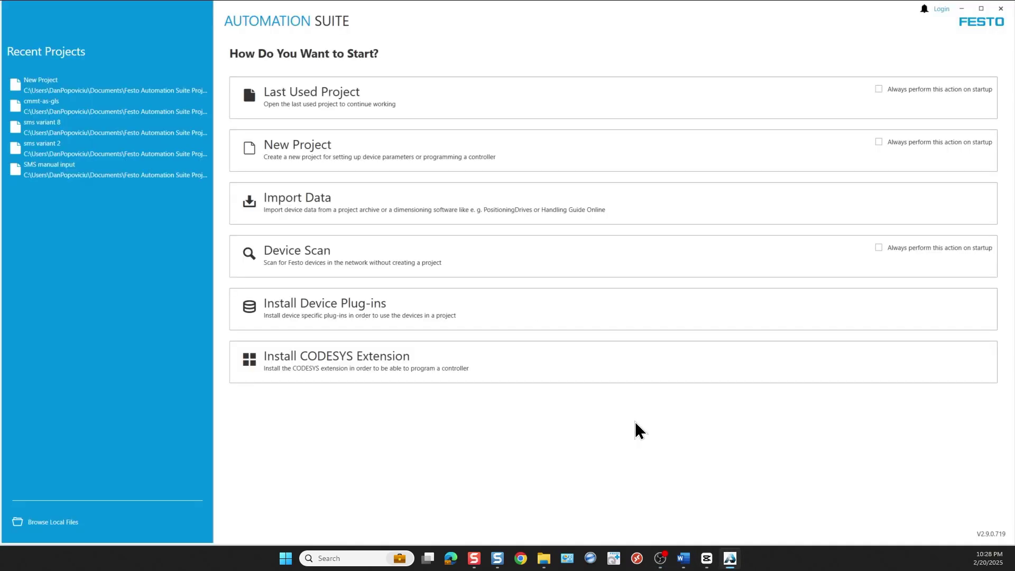
- Install the CMMT-AS Plug-in version 2.8.2.0 from the Repositories device plug-ins
left_click(436, 312)
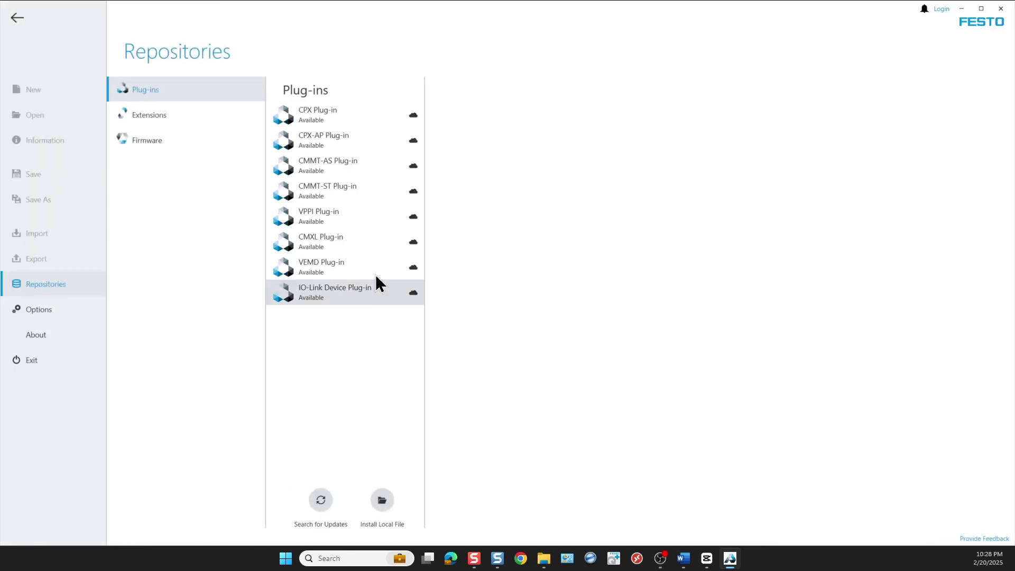
left_click(350, 167)
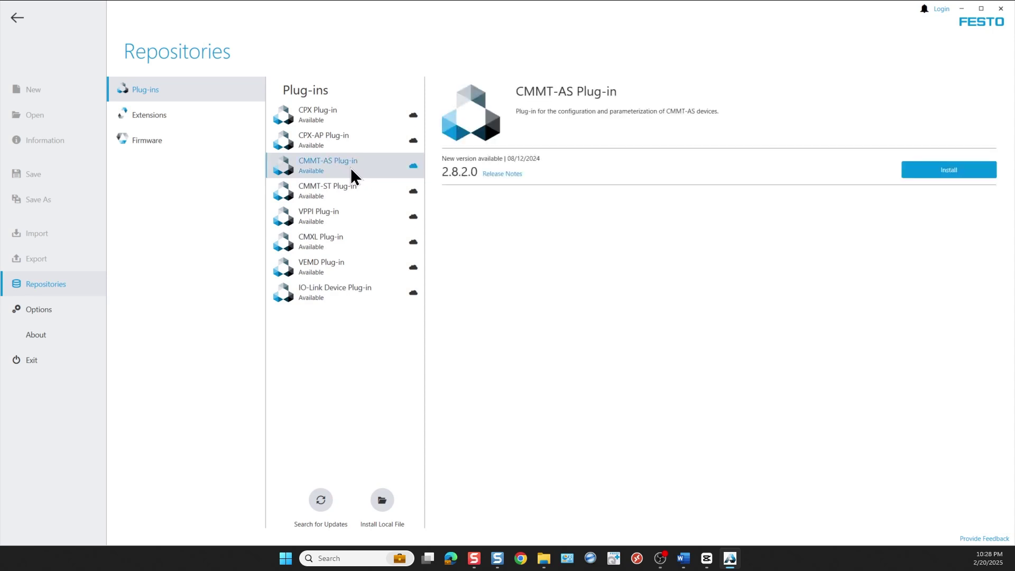
left_click(920, 173)
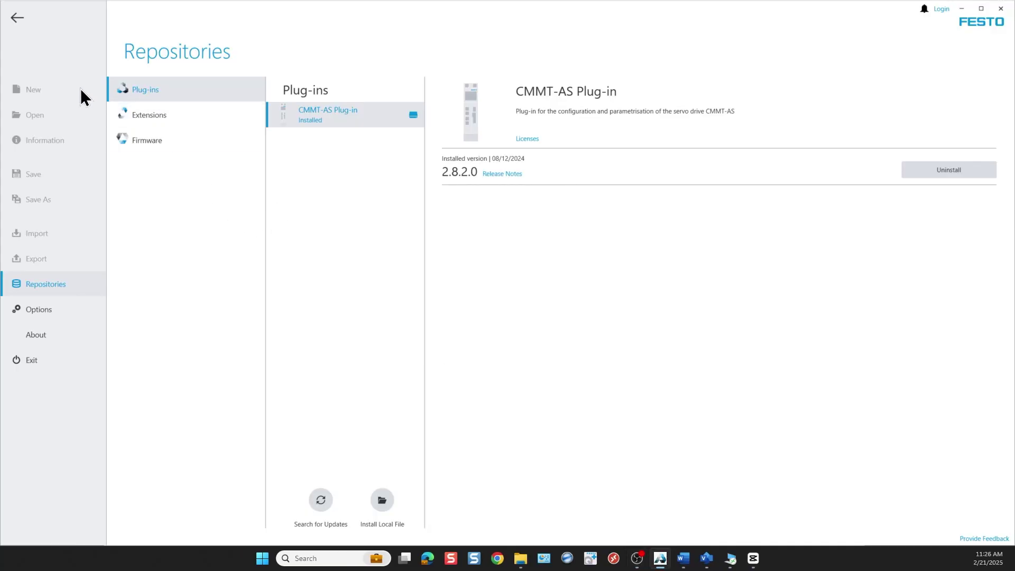
- Create a new project and run a Device Scan, finding the drive at 192.168.1.61
left_click(16, 19)
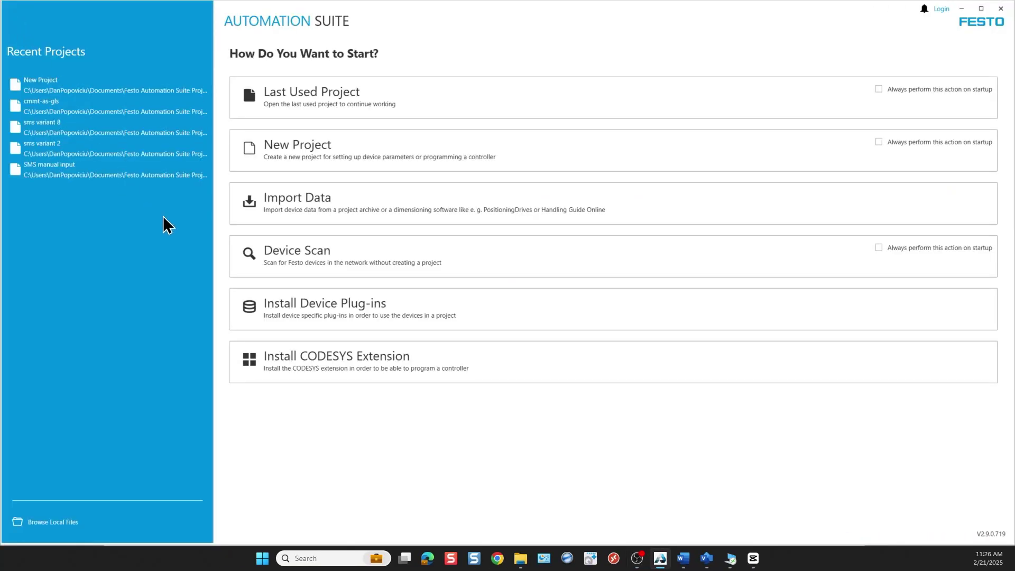
left_click(294, 159)
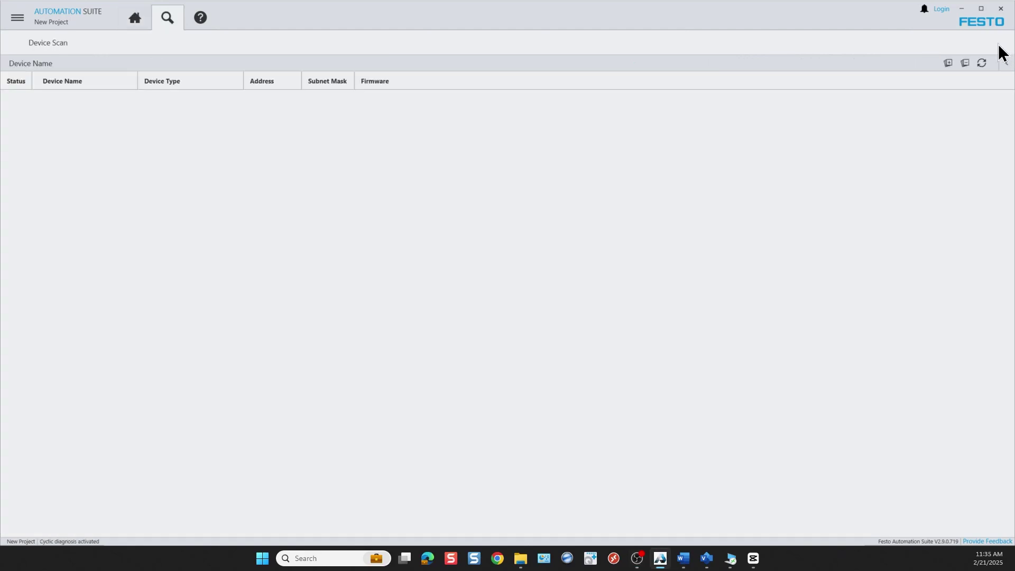
left_click(984, 64)
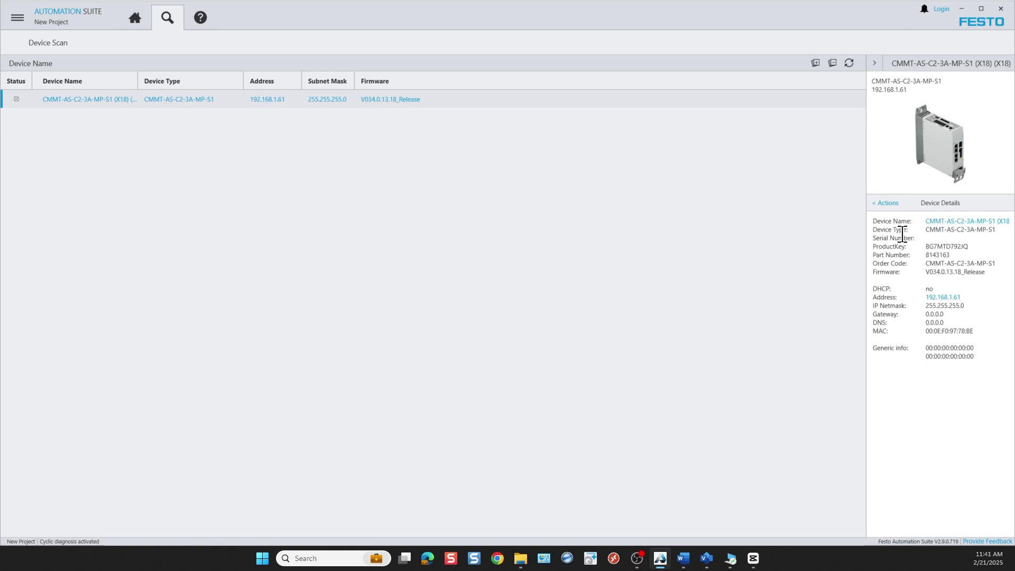
- Update the drive's firmware to V352 (35.9.2) and show its device details
left_click(888, 206)
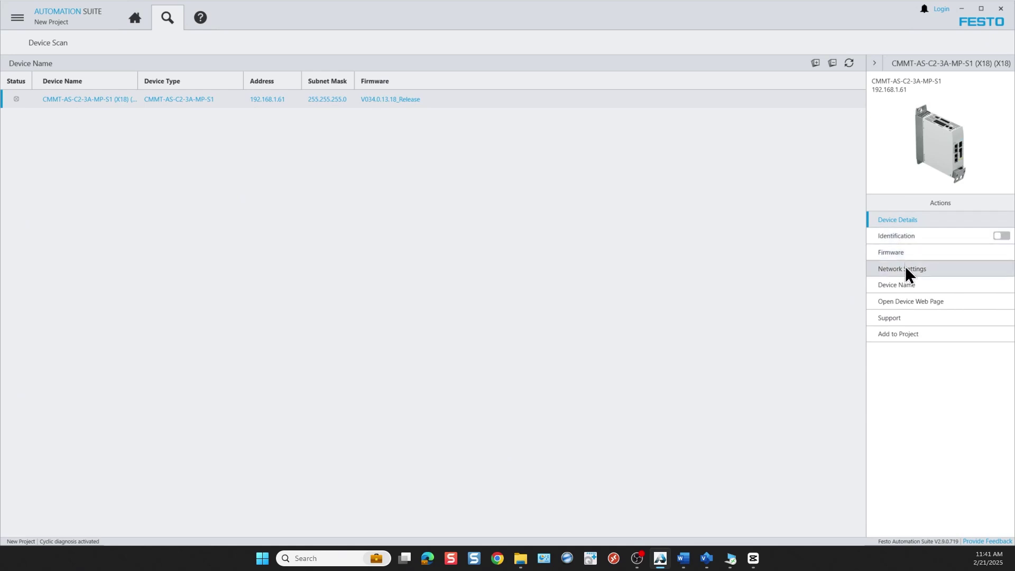
left_click(894, 252)
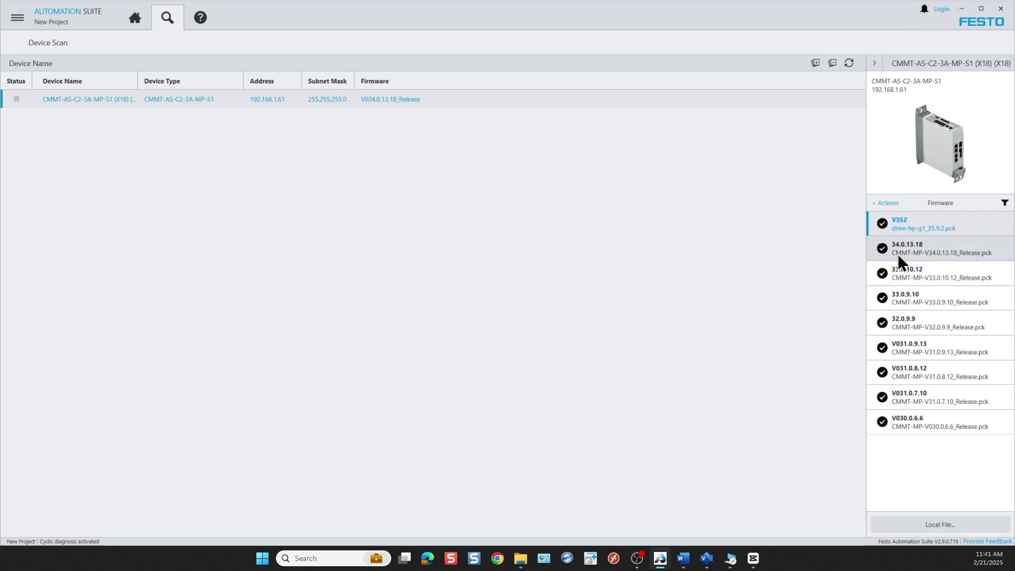
left_click(902, 226)
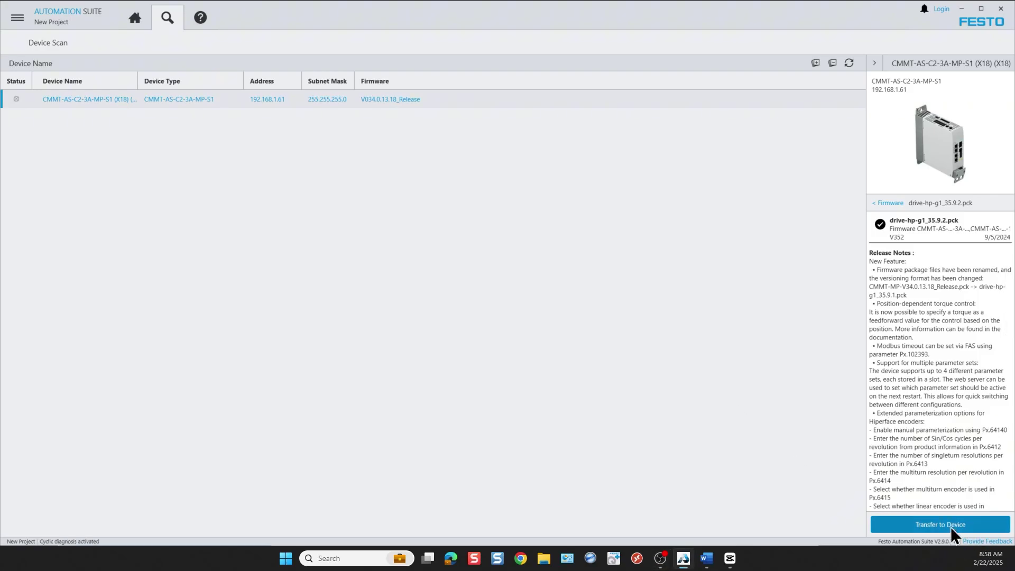
left_click(946, 525)
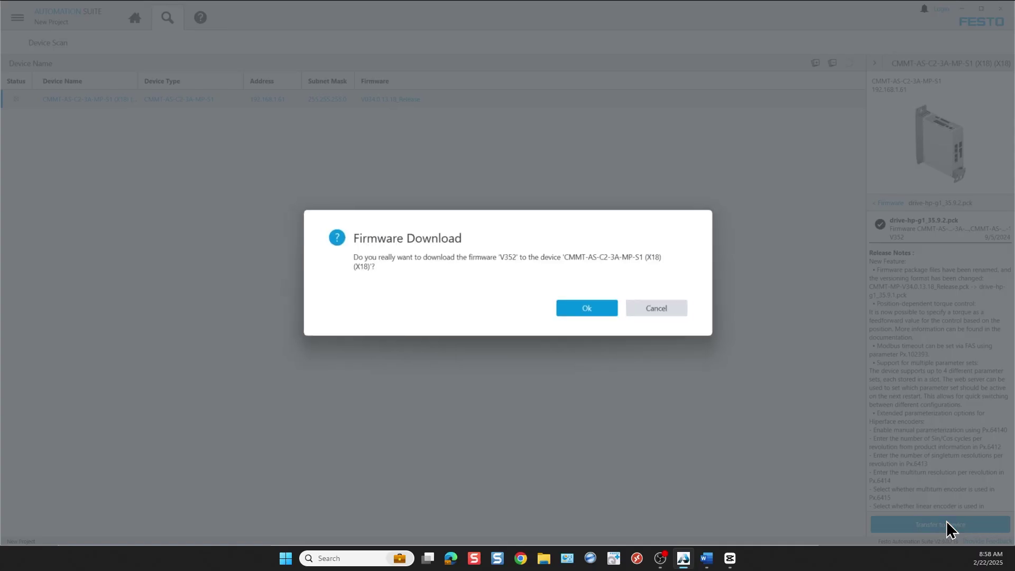
left_click(588, 309)
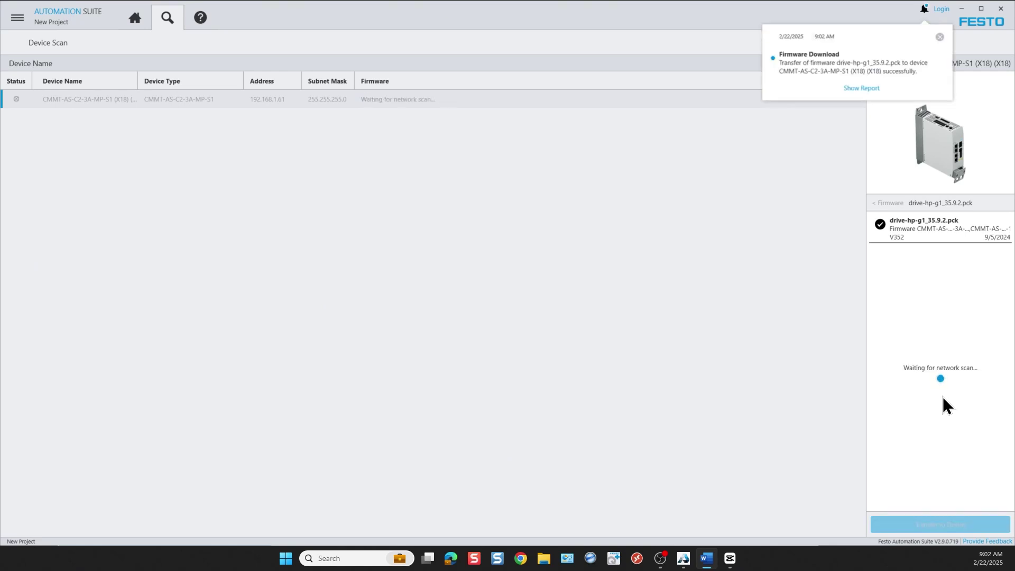
left_click(888, 223)
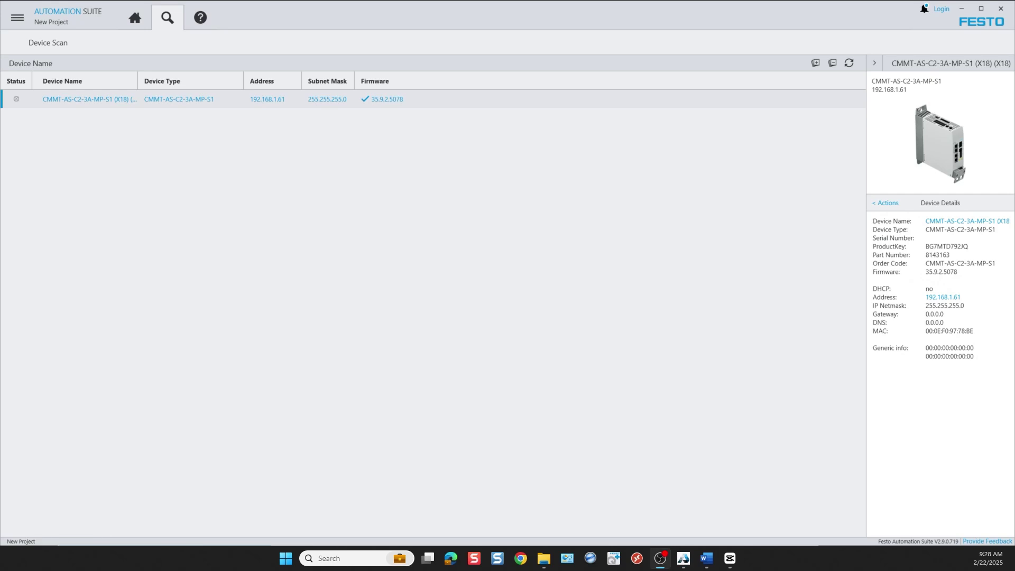
- Activate network settings 192.168.1.61 / 255.255.255.0 on the drive, accepting the reboot warning
left_click(874, 391)
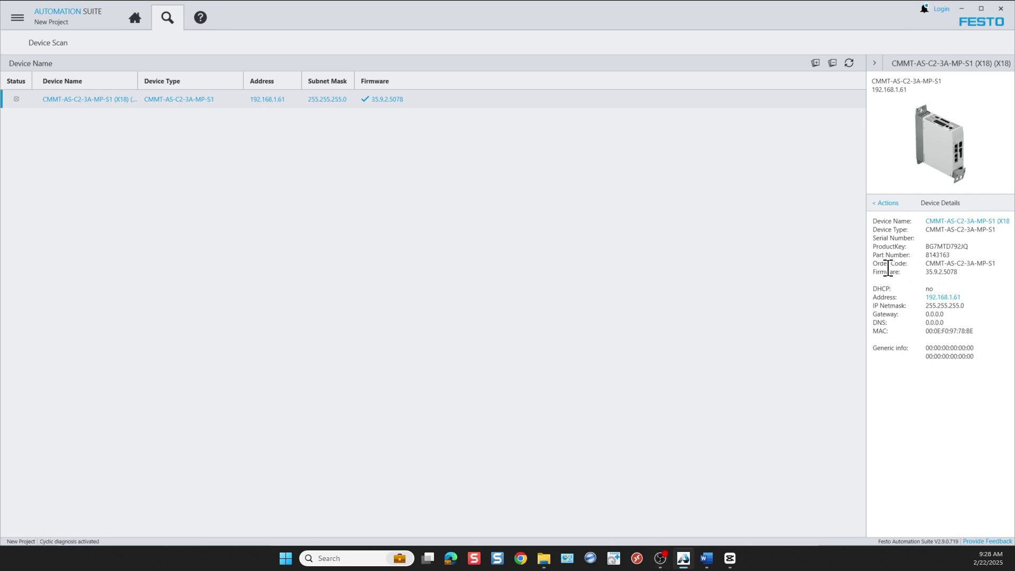
left_click(887, 204)
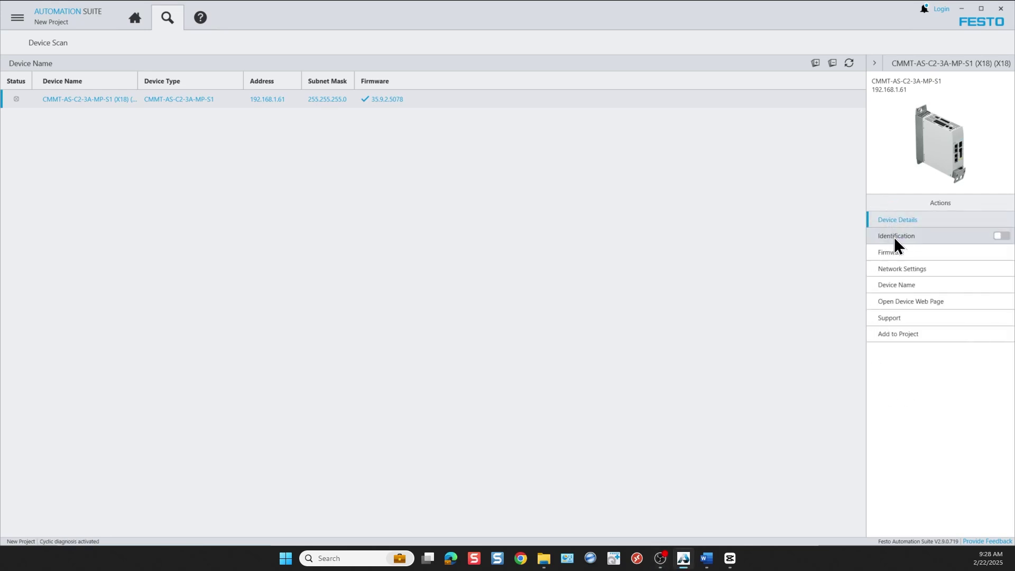
left_click(897, 268)
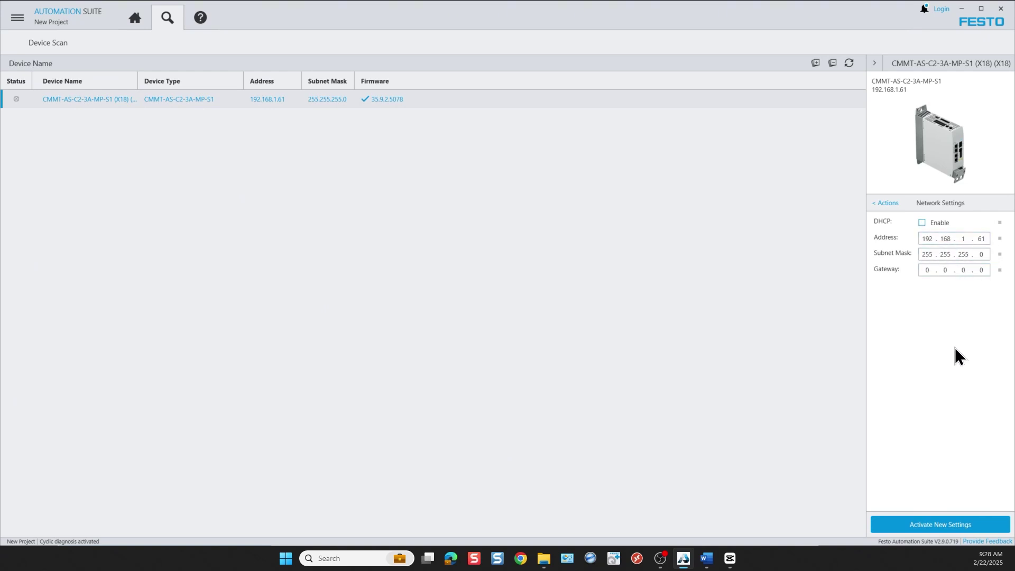
left_click(956, 522)
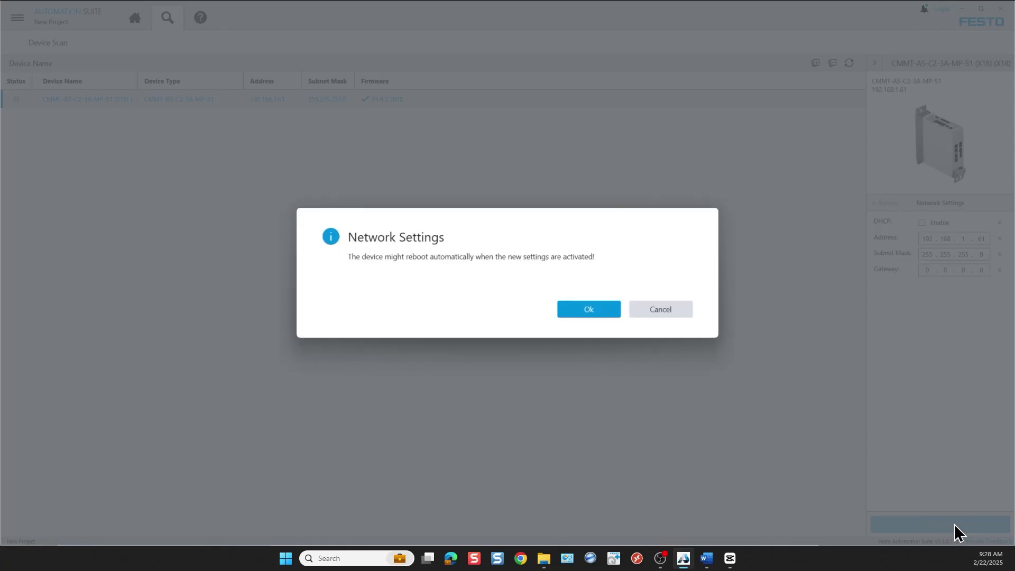
left_click(588, 313)
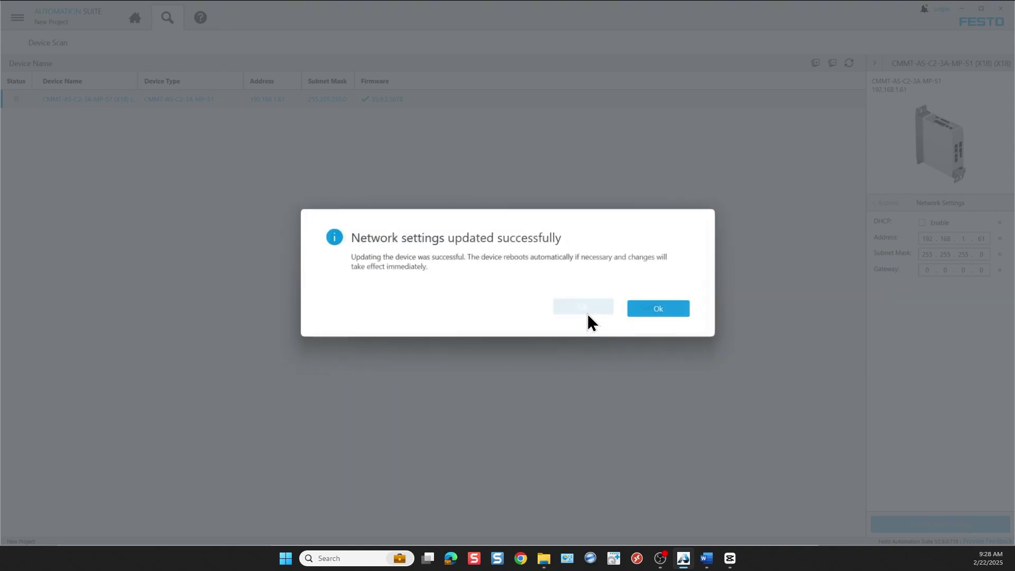
left_click(642, 310)
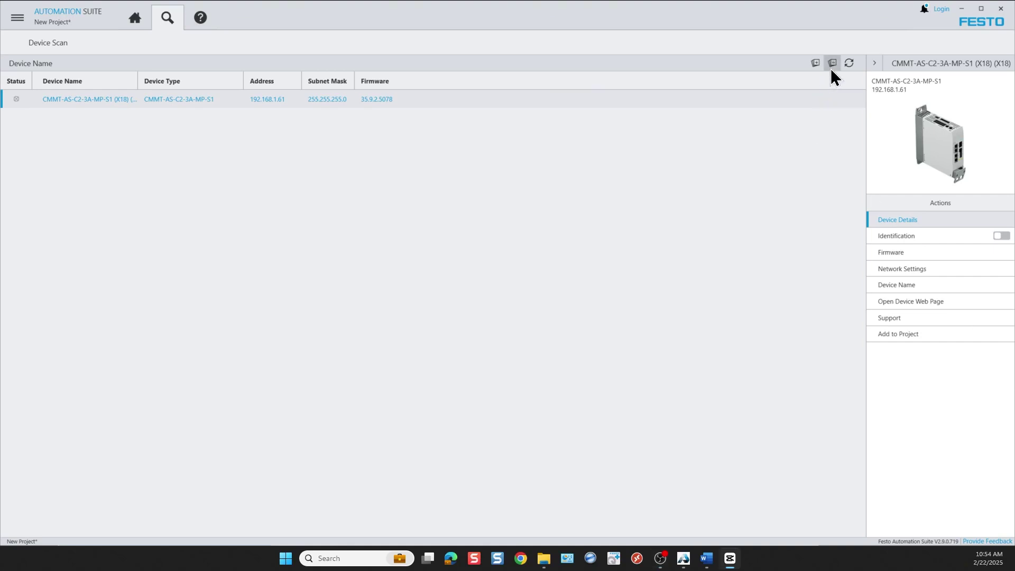
- Rescan and add the drive at 192.168.1.61 to the project
left_click(849, 63)
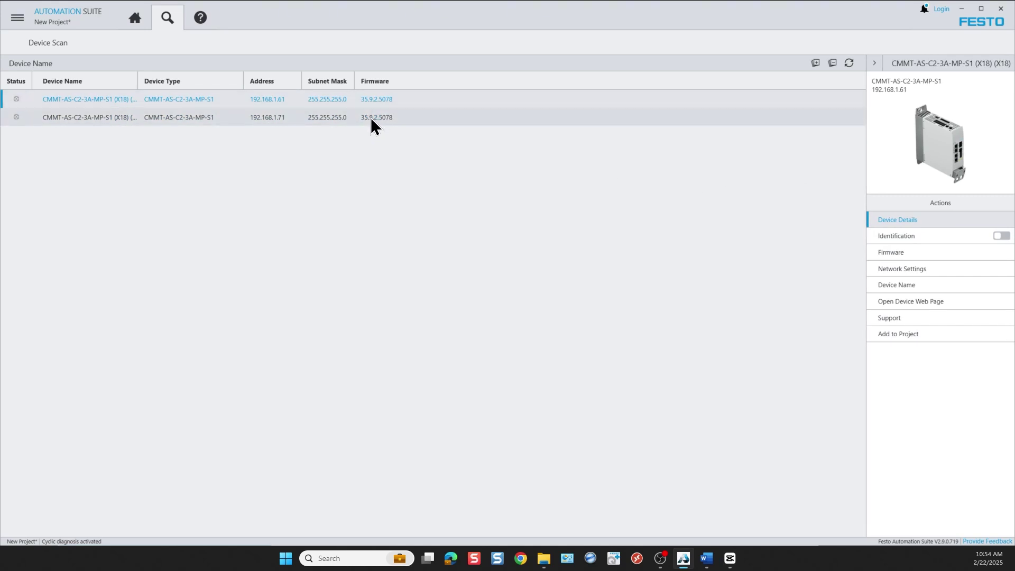
left_click(900, 334)
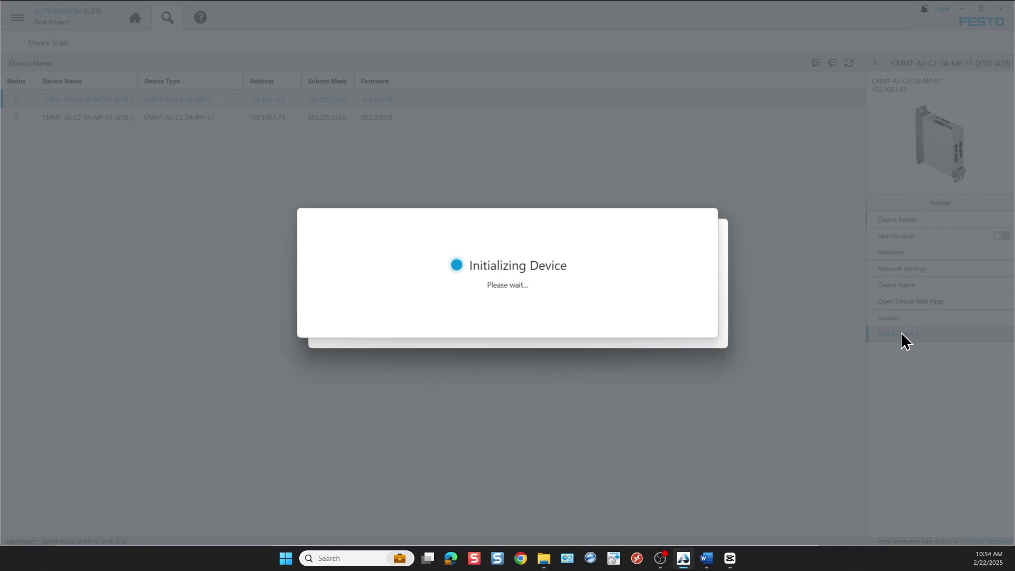
left_click(669, 320)
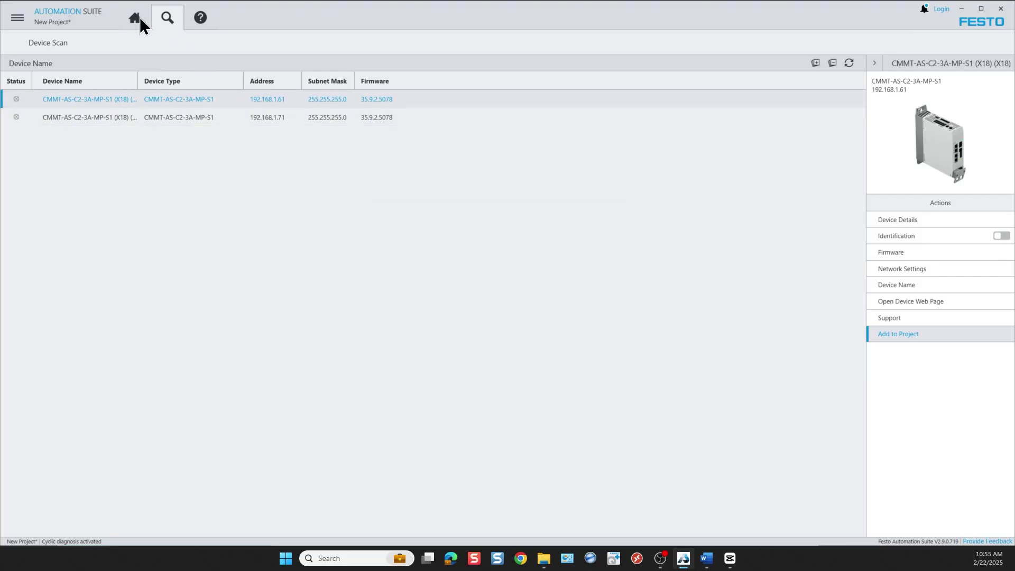
- Move the drive block to the top-left of the project topology
left_click(138, 17)
left_click_drag(503, 309, 201, 150)
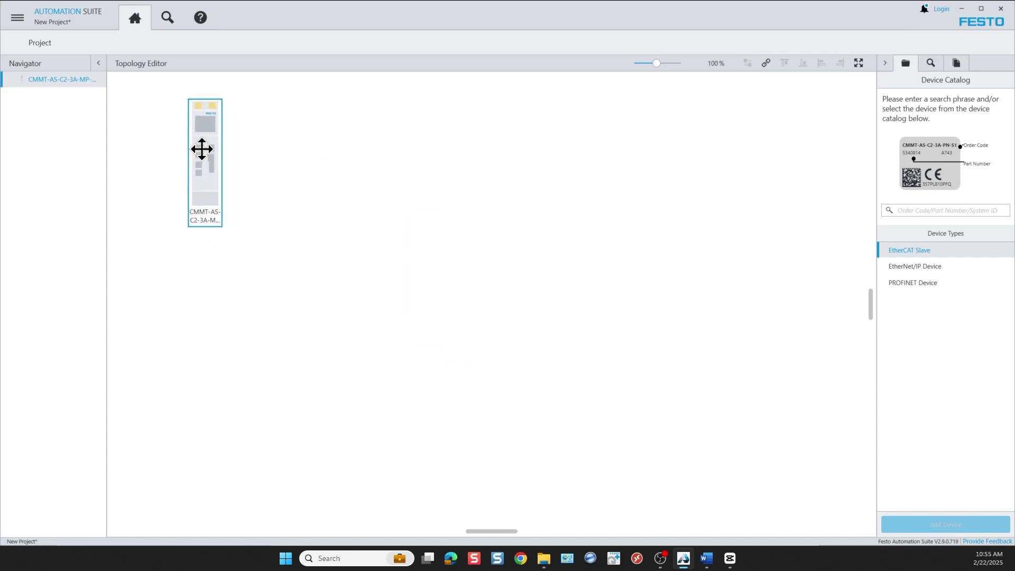
left_click(268, 166)
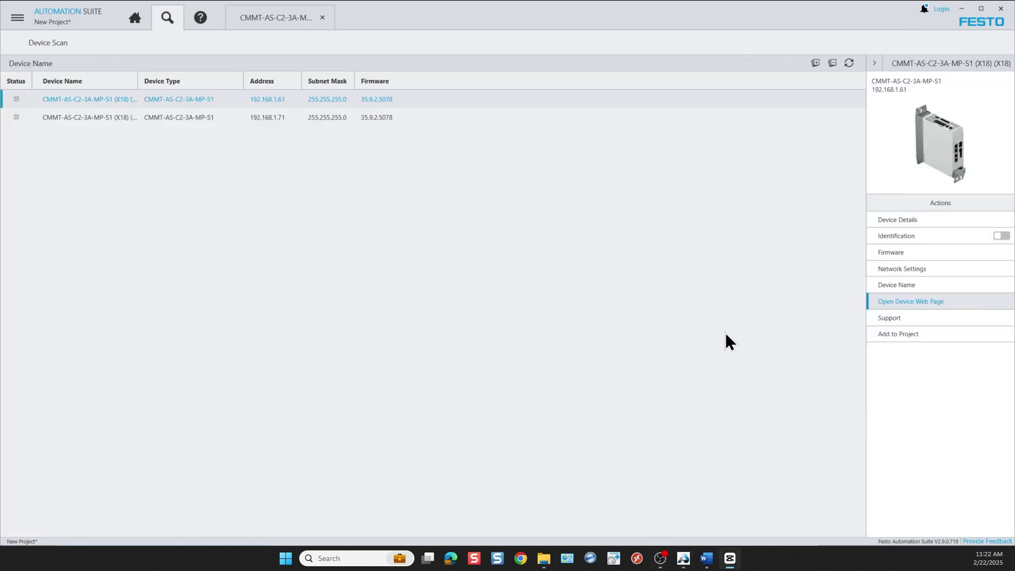
- Open the drive's web page and review its Parameterisation and Diagnosis pages
left_click(908, 303)
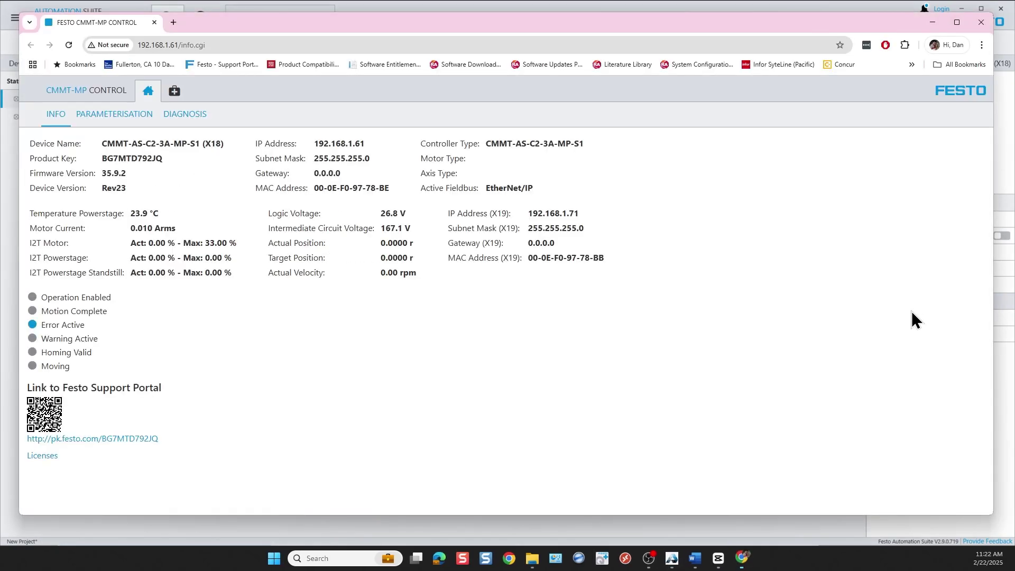
left_click(130, 119)
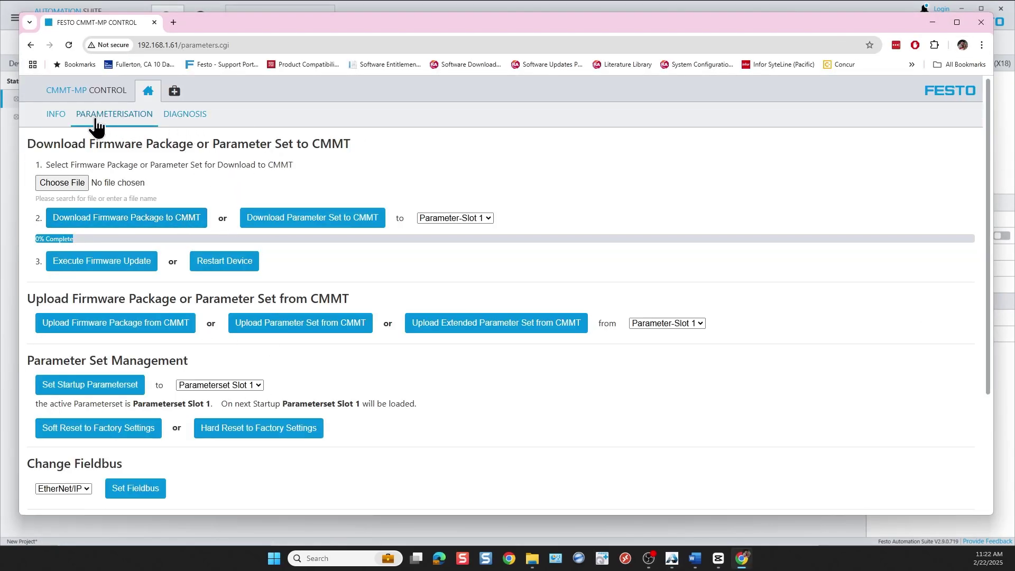
scroll(157, 345, "down", 3)
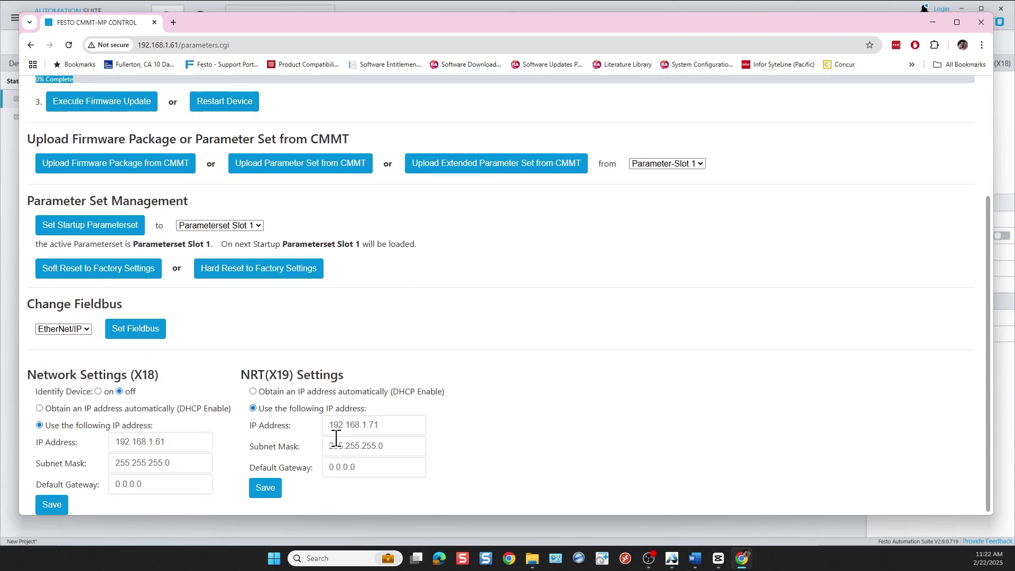
scroll(182, 125, "up", 3)
left_click(182, 115)
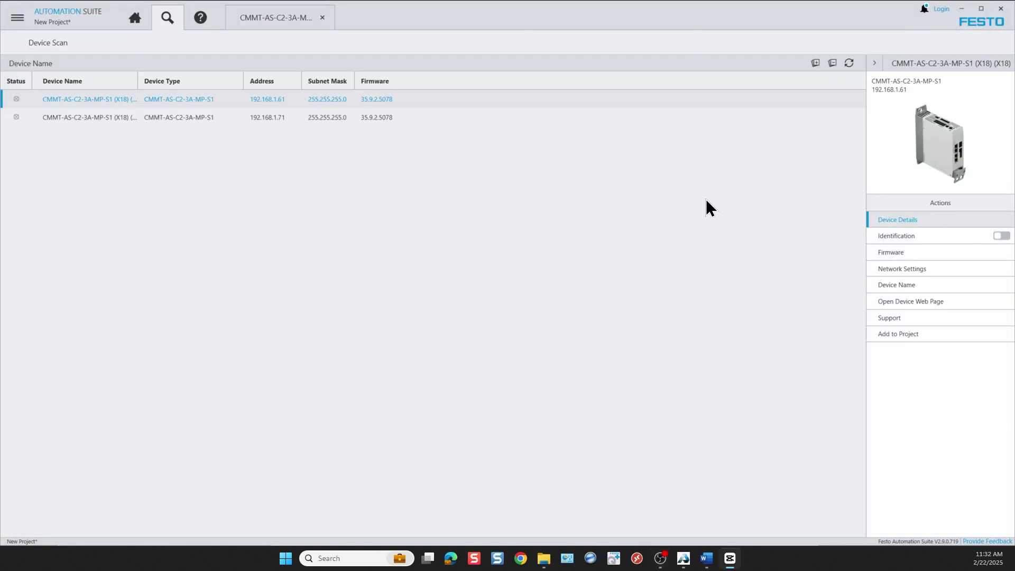
- Open the drive's CMMT-AS plug-in via Manual Setup and bring up the Motor selection
left_click(136, 21)
double_click(192, 211)
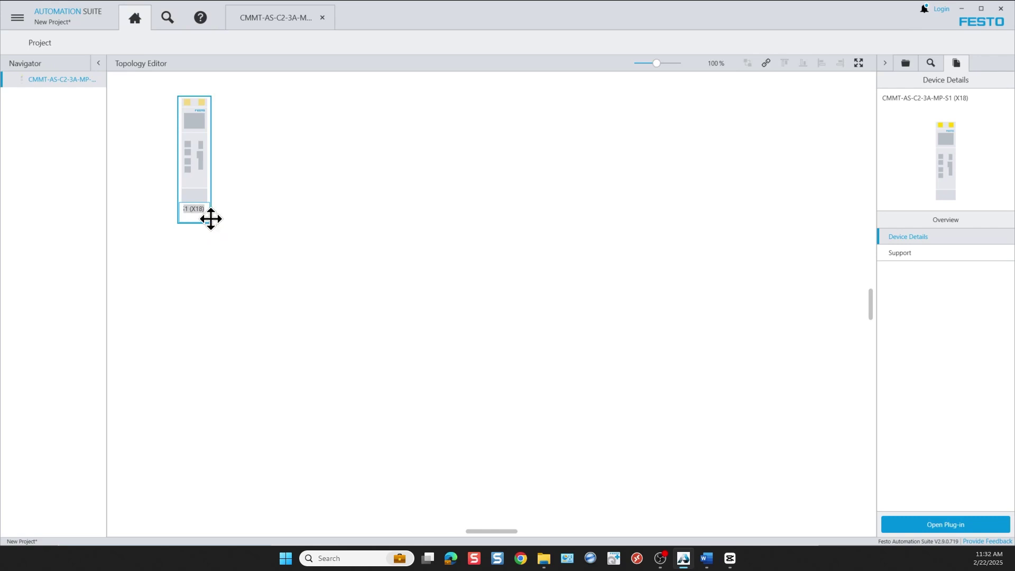
left_click(242, 210)
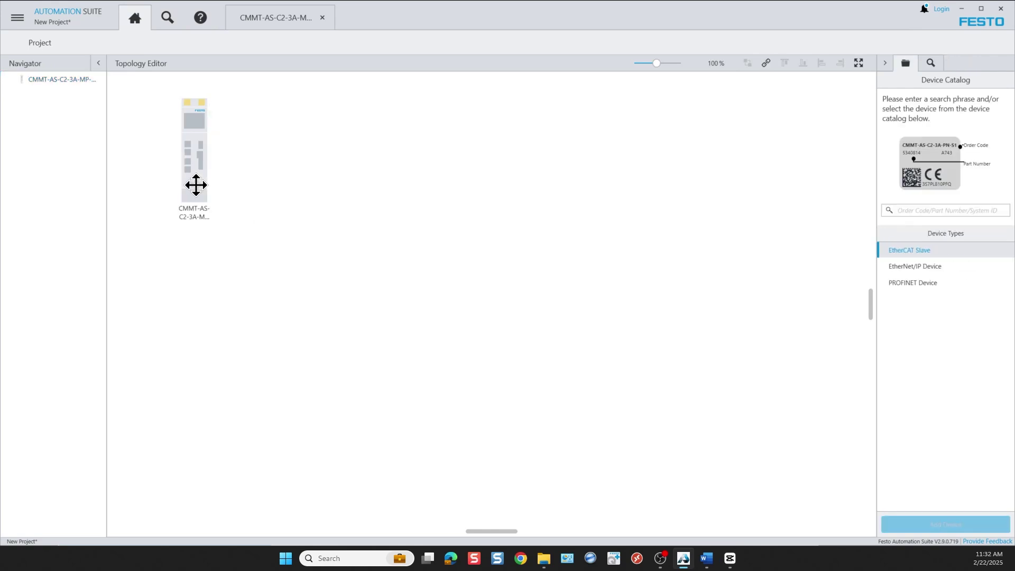
left_click(196, 185)
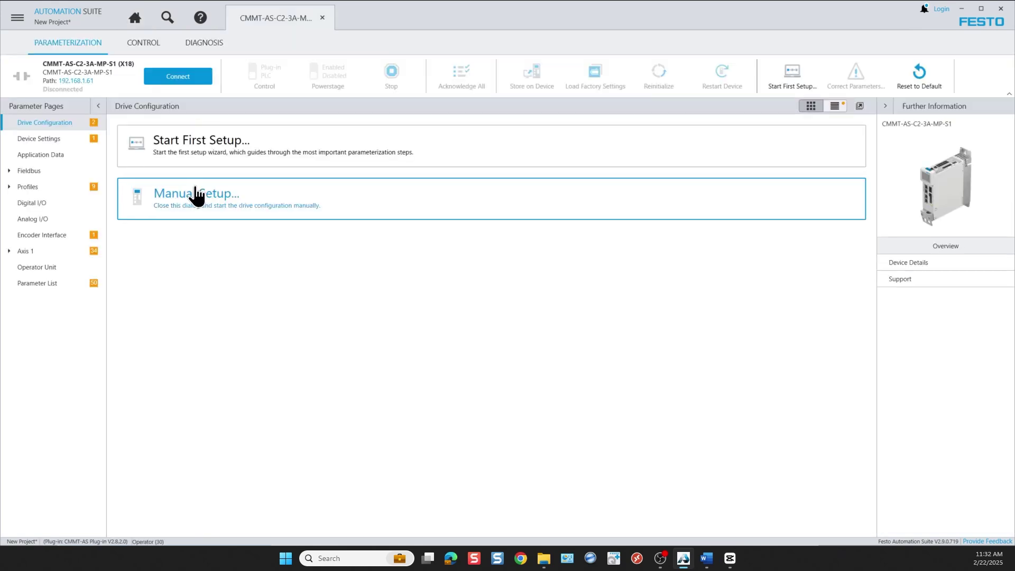
left_click(192, 195)
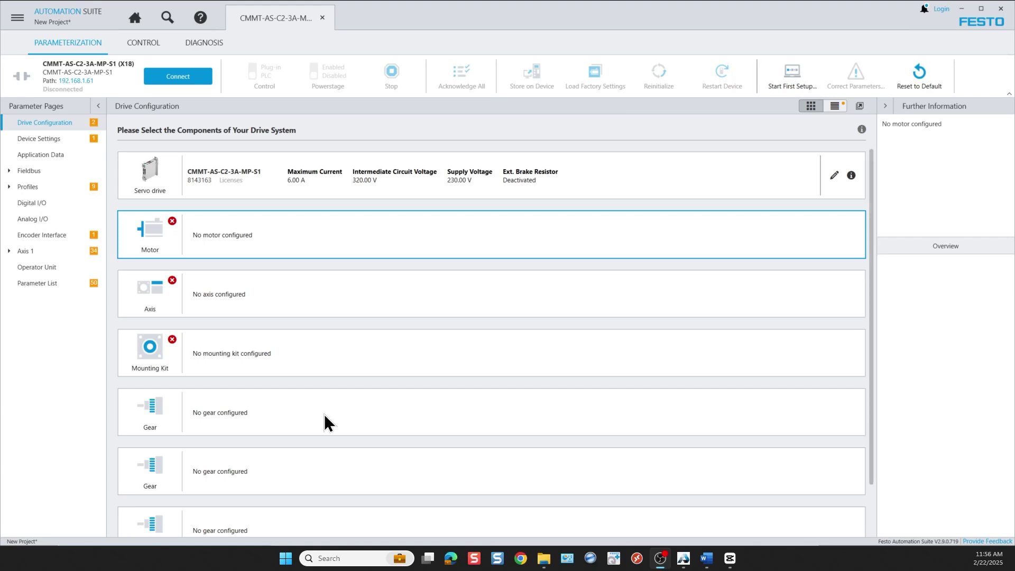
left_click(148, 232)
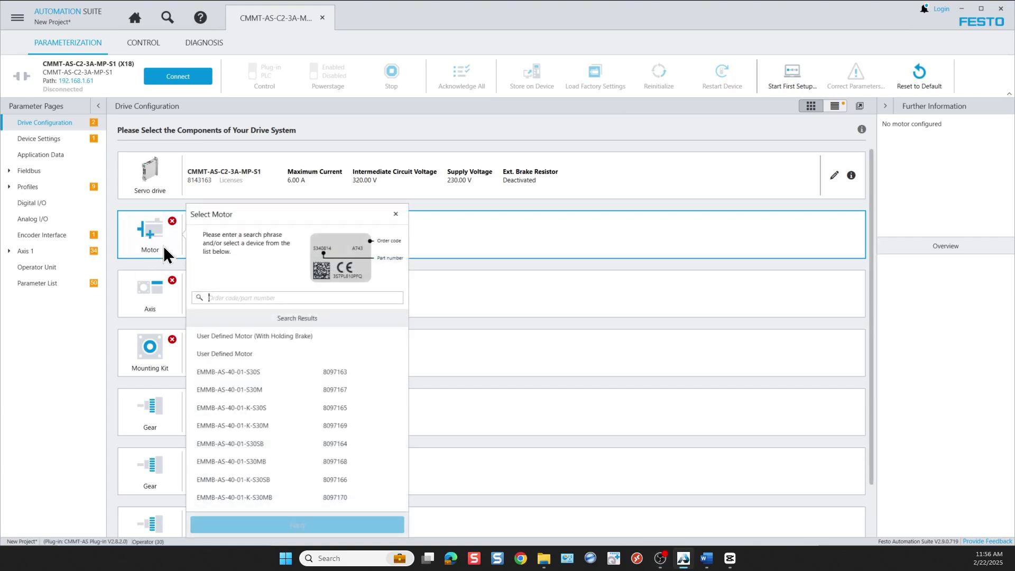
- Assign motor EMMT-AS-60-S-LS-RM (part 5242197) to the drive
left_click(220, 297)
type("5242197")
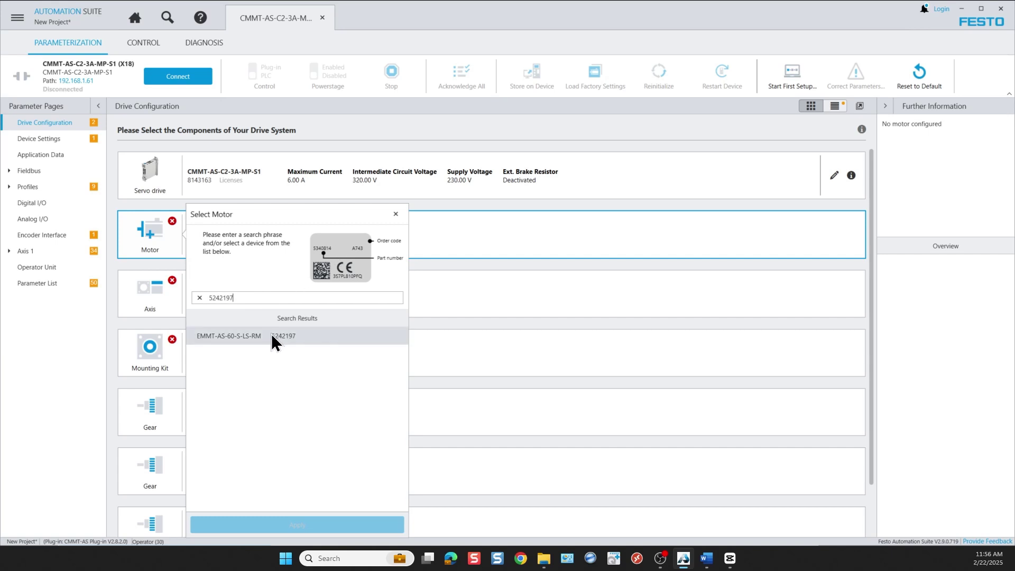
left_click(272, 334)
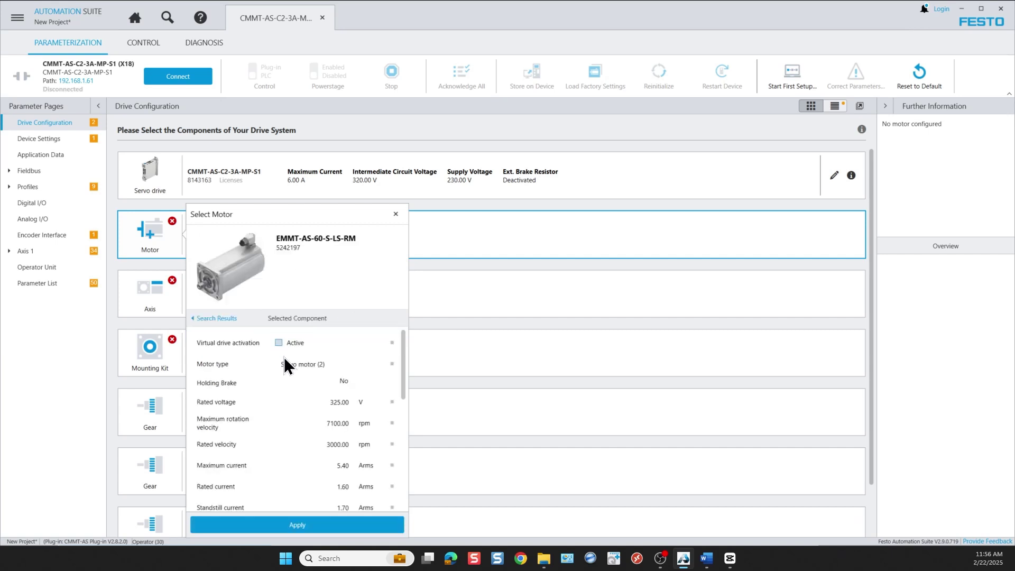
left_click(315, 523)
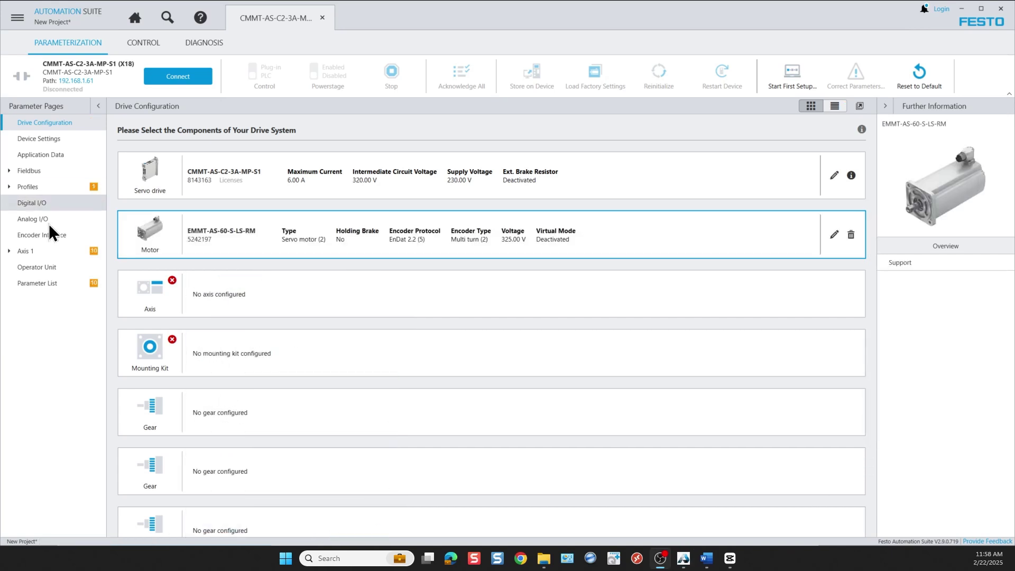
- Assign axis ELGD-TB-KF-60-200-0H-PU2 (part 8192344) to the drive
left_click(138, 291)
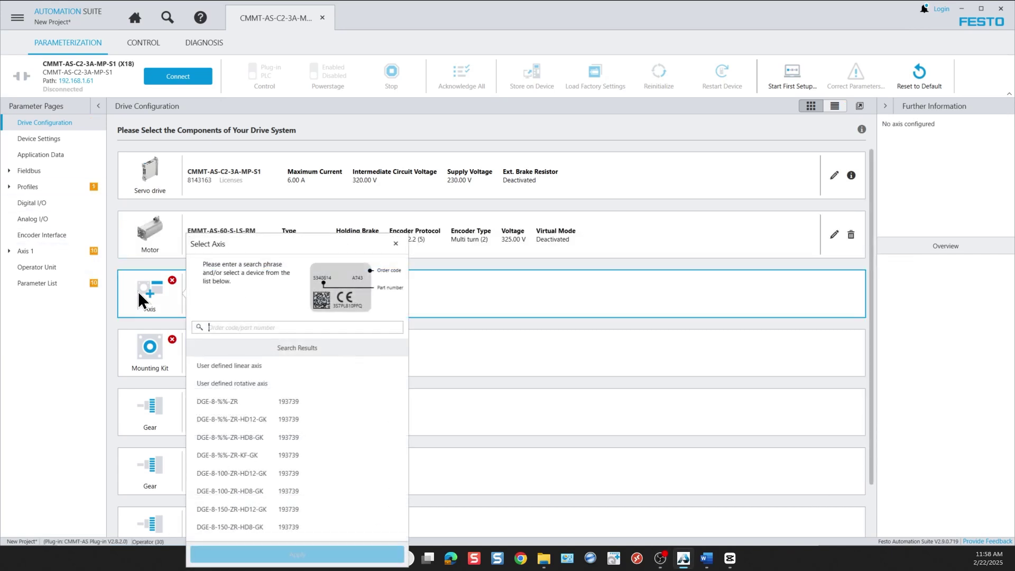
left_click(233, 327)
type("8192344")
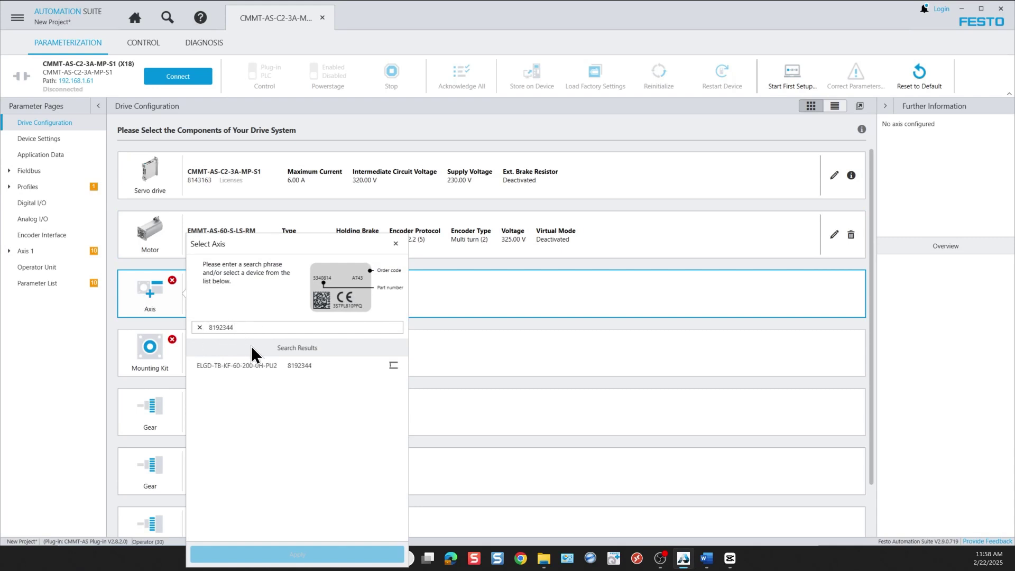
left_click(253, 365)
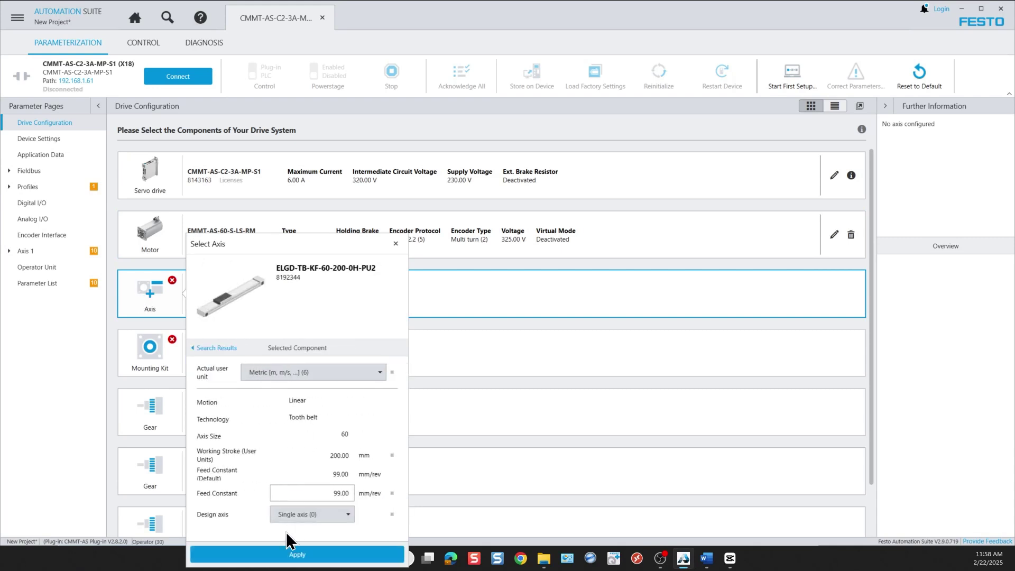
left_click(294, 555)
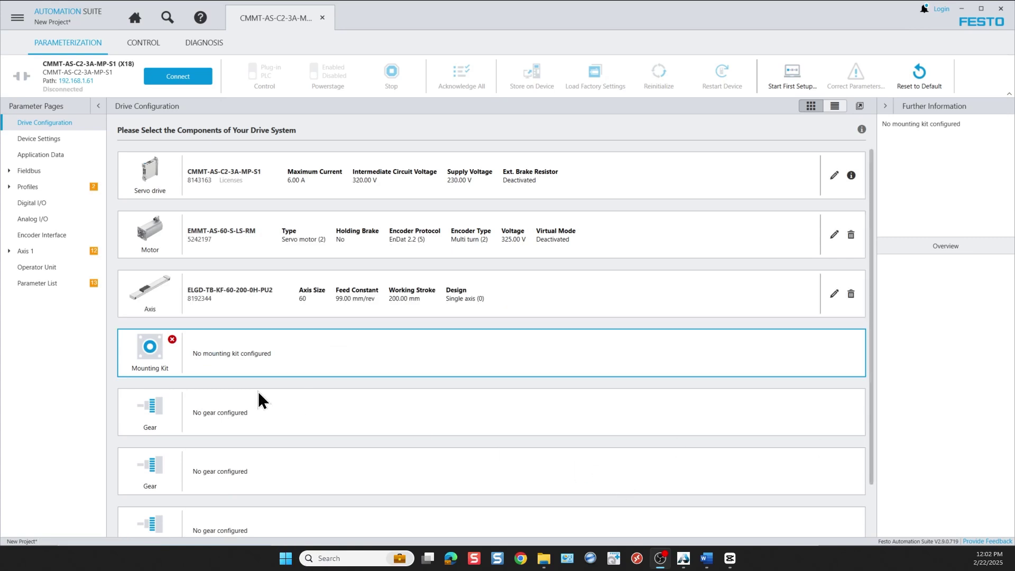
- Assign mounting kit EAMM-A-N48-60P (part 8197468) to the drive
left_click(151, 353)
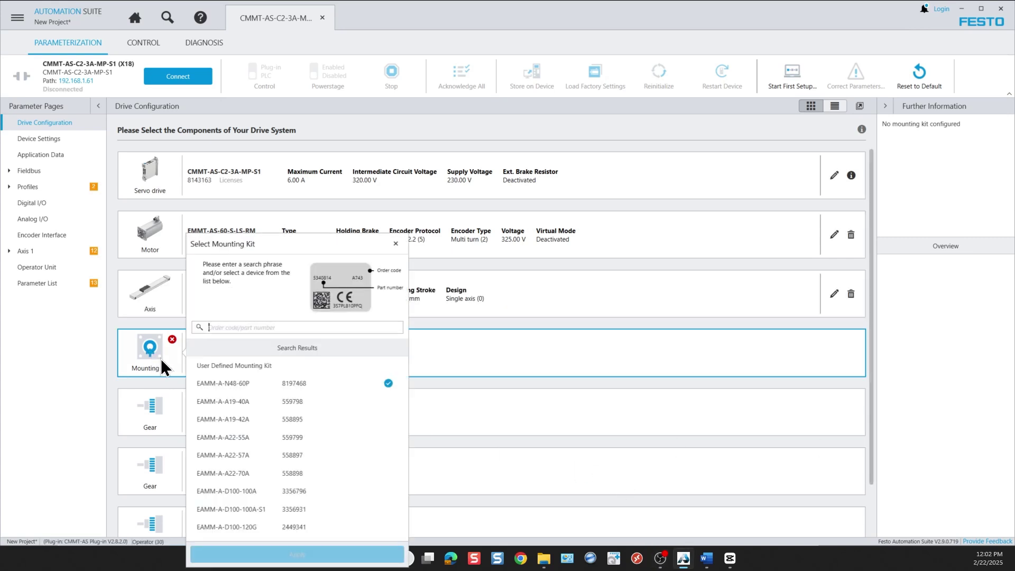
left_click(222, 328)
type("8197468")
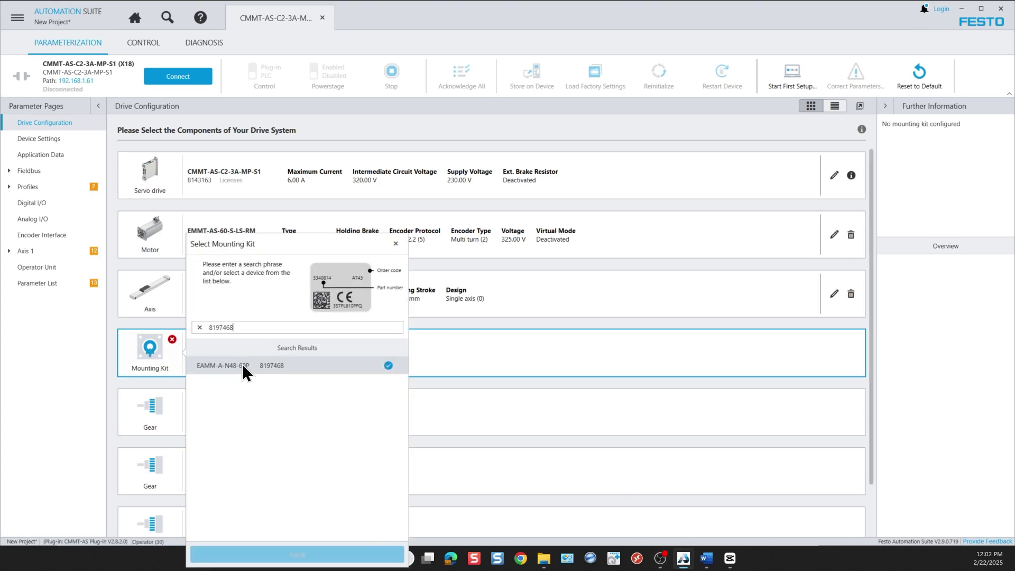
left_click(242, 363)
left_click(296, 555)
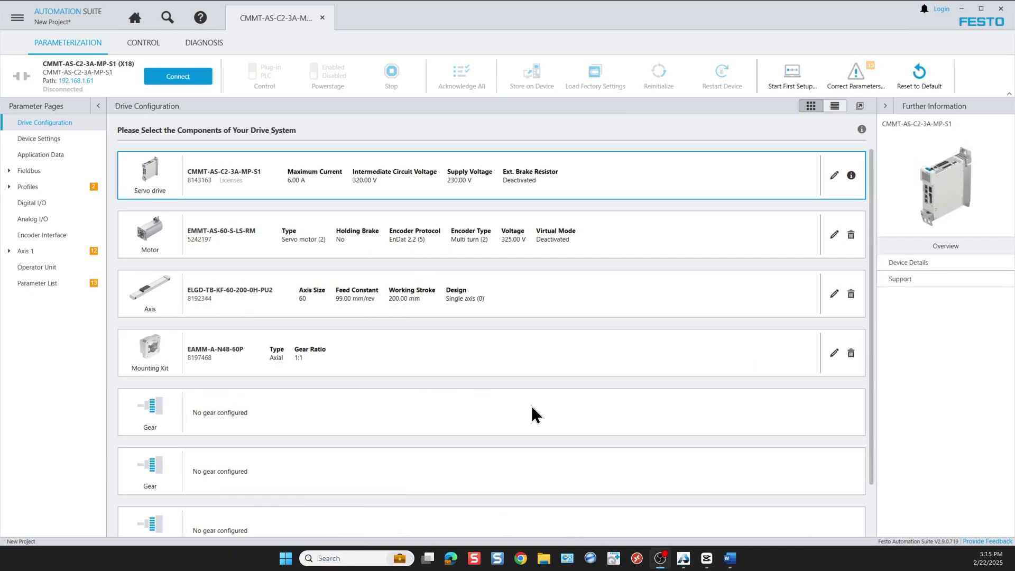
left_click(41, 139)
- Set mains voltage to 120.00 V and the intermediate circuit lower limit to 99 V
left_click(490, 176)
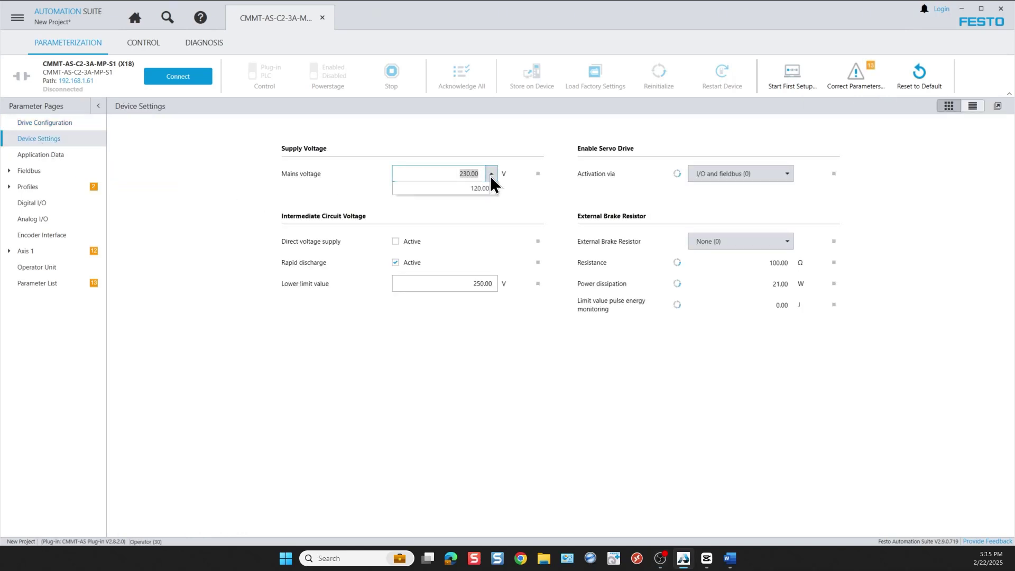
left_click(485, 201)
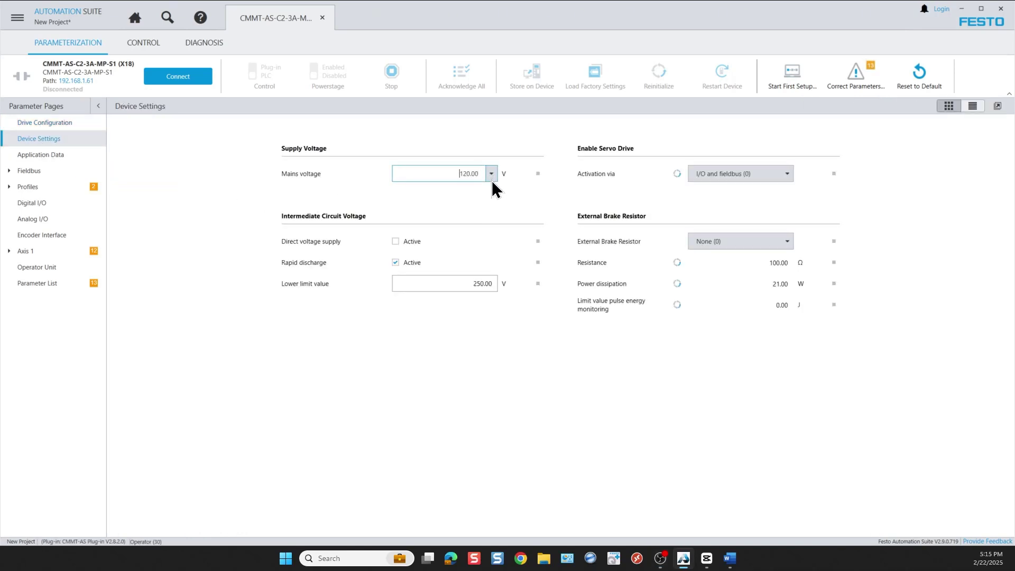
left_click_drag(455, 283, 527, 292)
type("99")
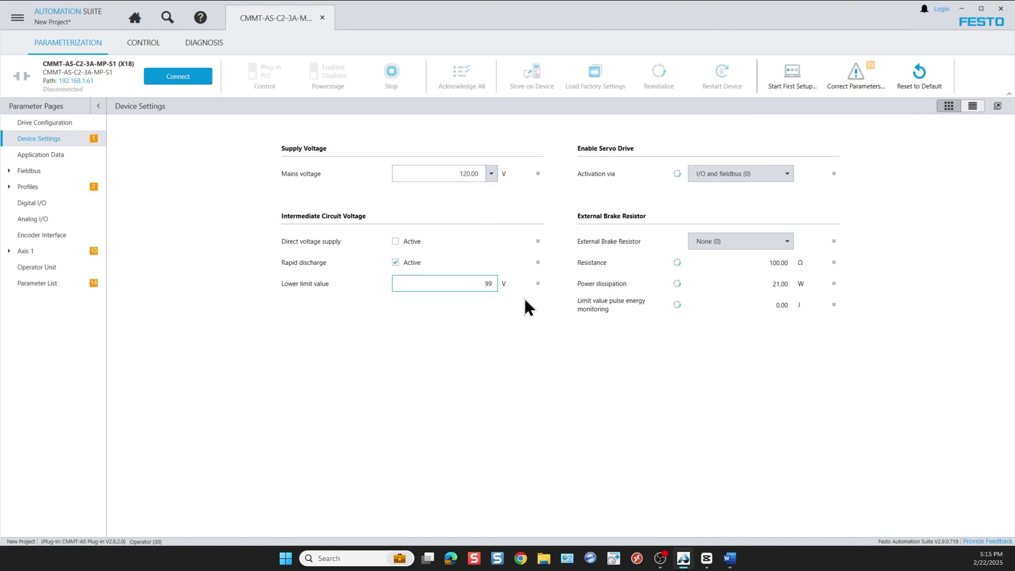
key("Return")
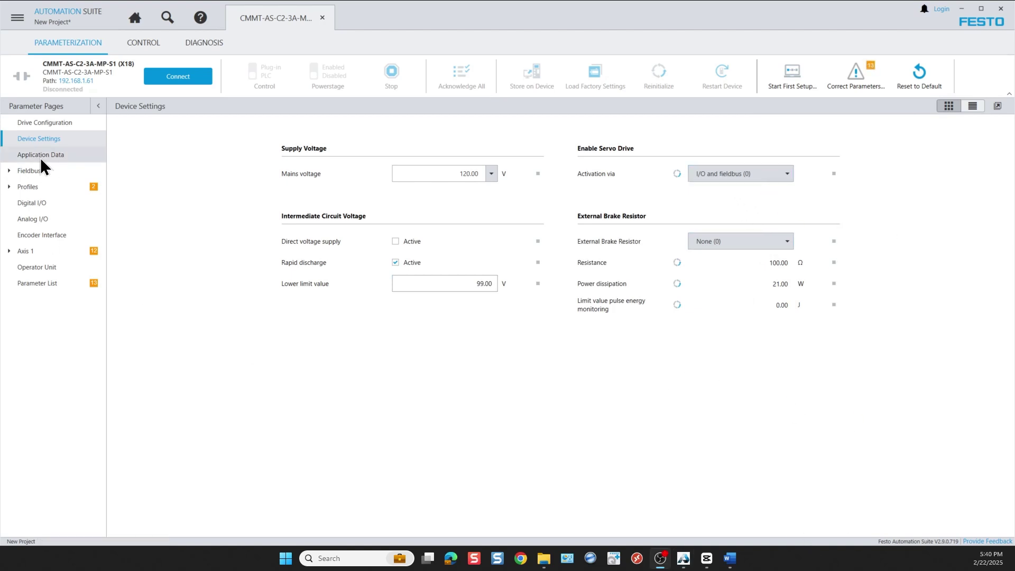
- Show the Application Data page, leaving the application mass at 0.00 kg
left_click(40, 154)
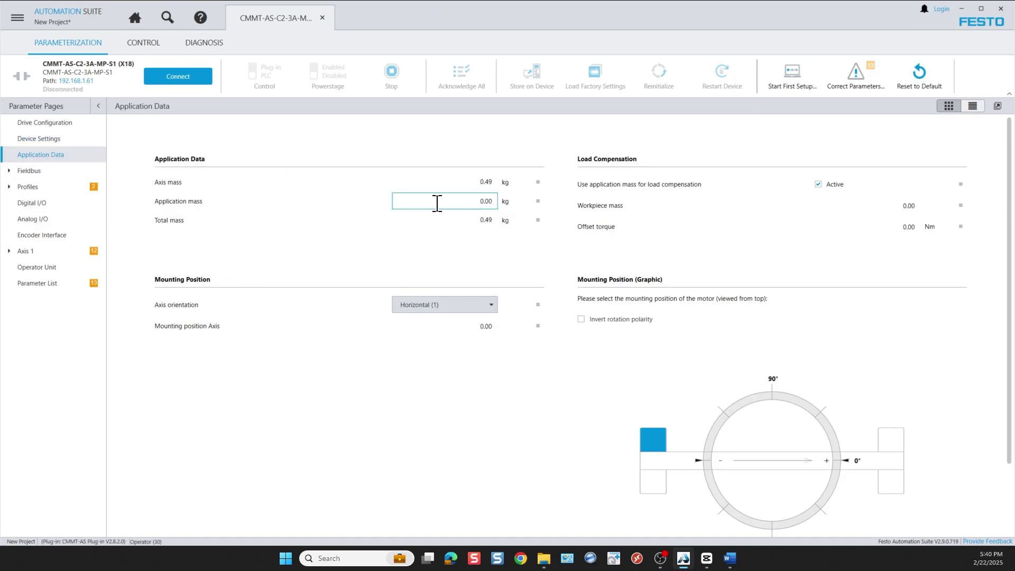
left_click(487, 205)
double_click(469, 204)
left_click(439, 203)
- Keep the axis horizontal and the motor mounted upper-left, and invert the rotation polarity
left_click(457, 308)
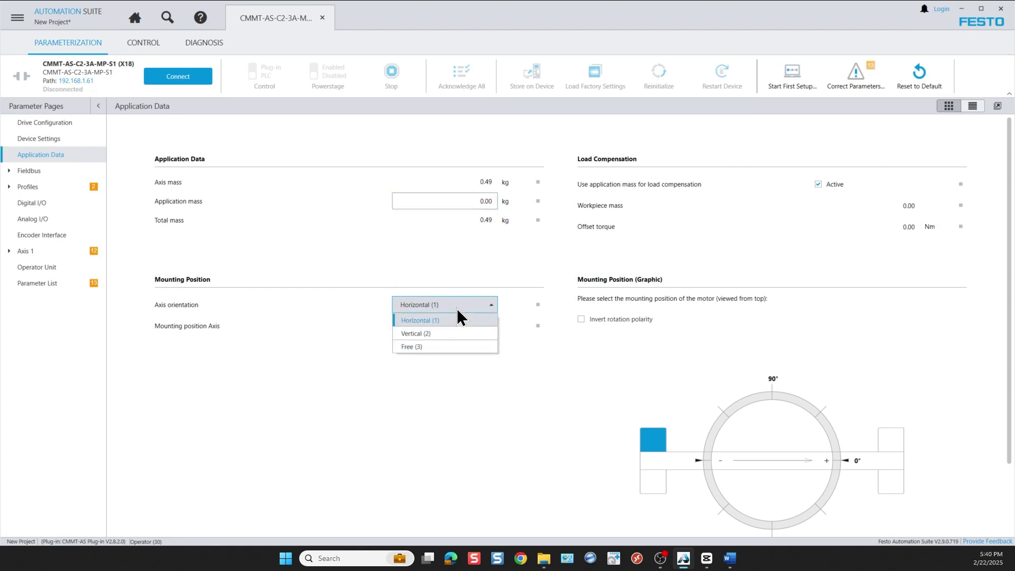
left_click(458, 334)
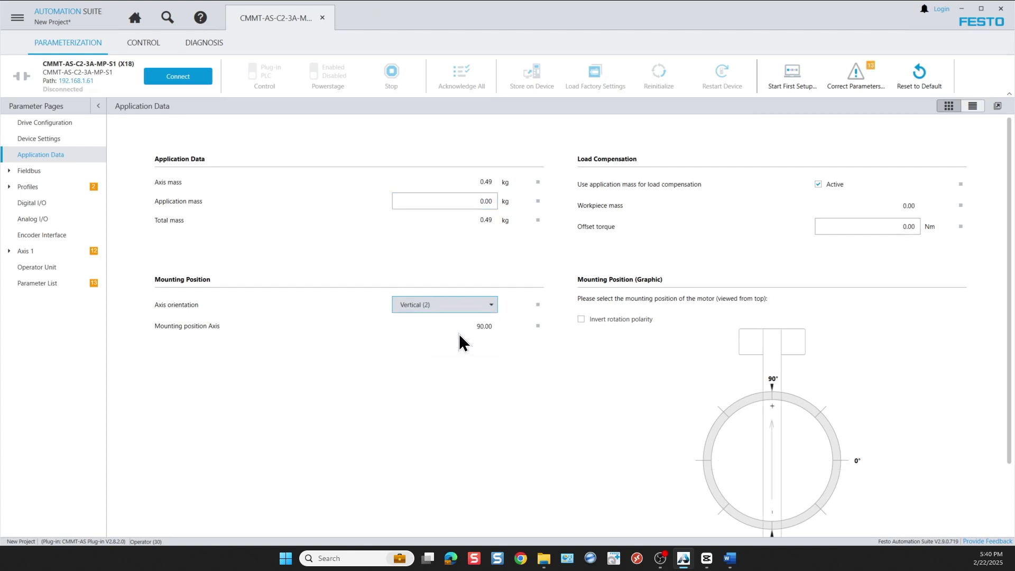
left_click(464, 310)
left_click(462, 318)
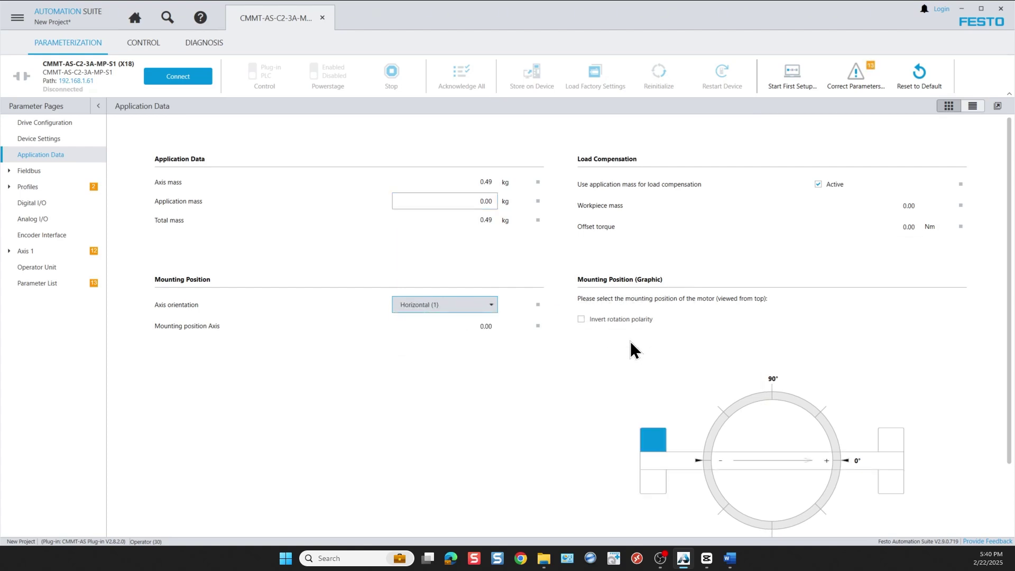
left_click(657, 482)
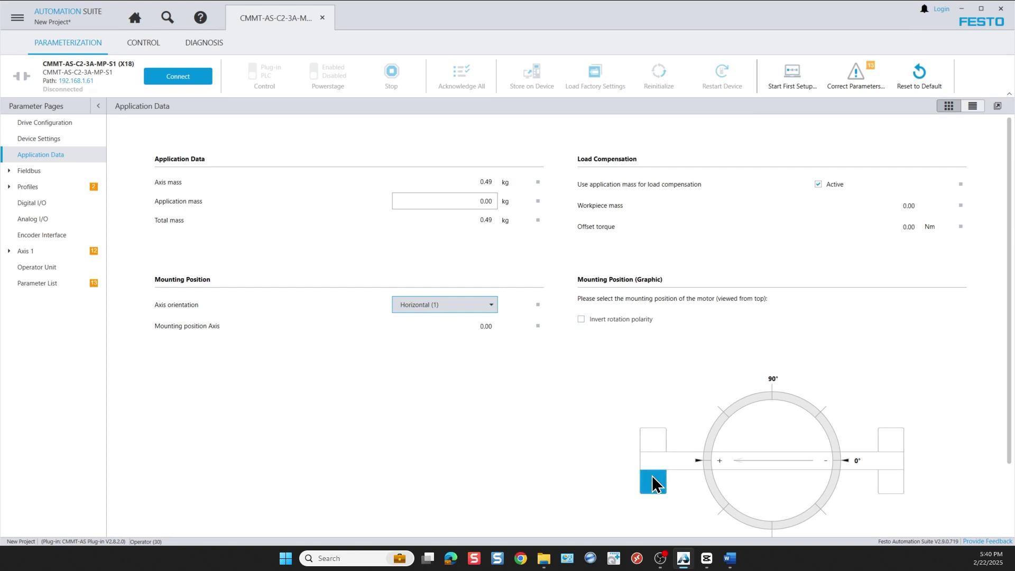
left_click(654, 438)
left_click(581, 319)
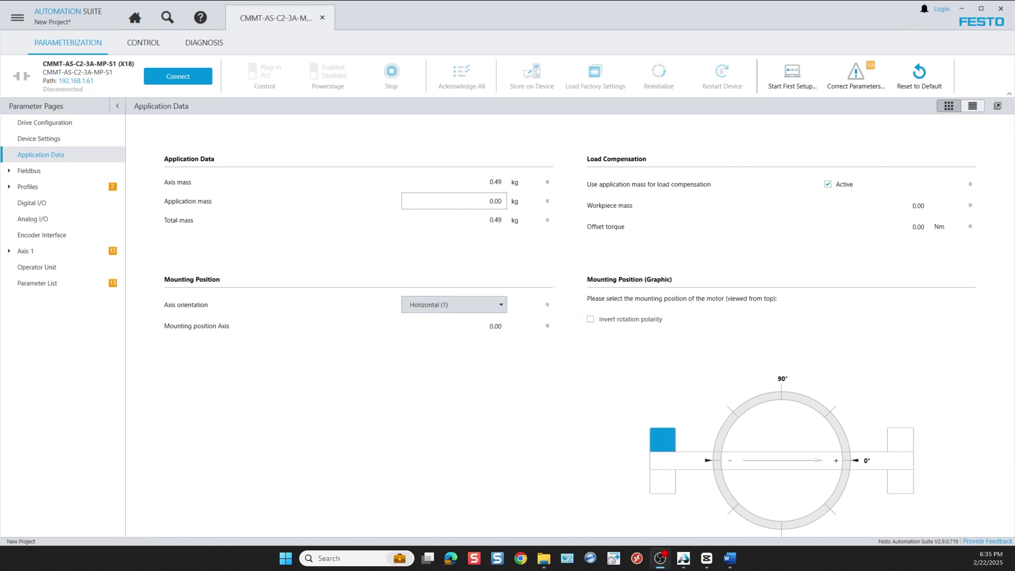
left_click(32, 156)
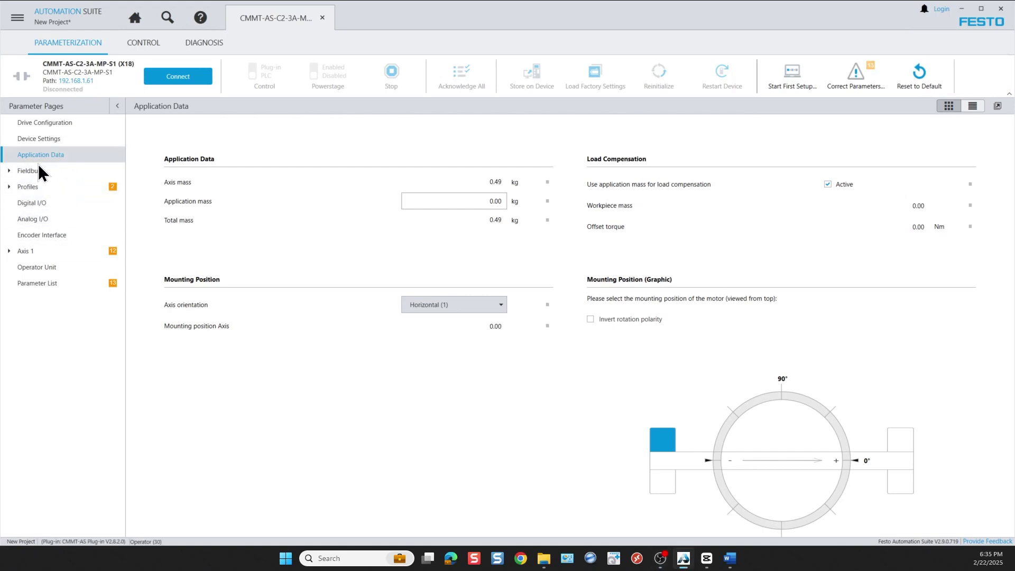
- Change the EtherNet/IP - ModbusTCP IP address's last octet to 71 (192.168.1.71)
left_click(31, 172)
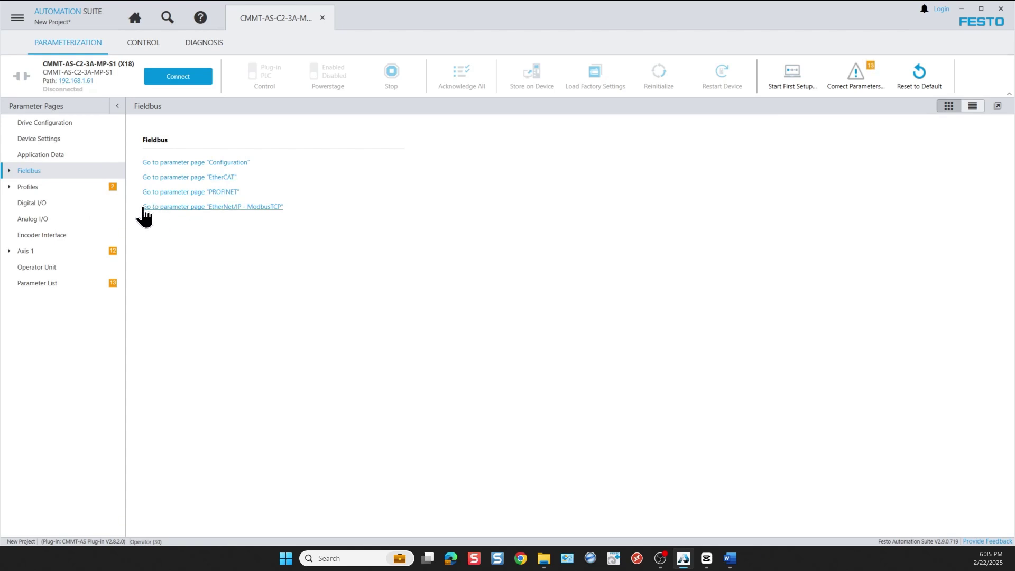
left_click(32, 188)
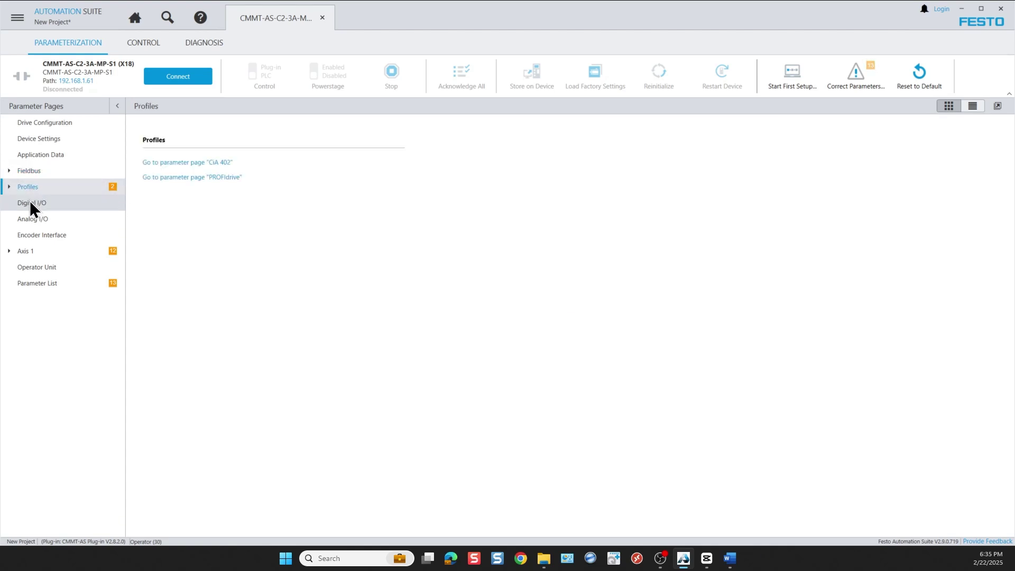
left_click(9, 170)
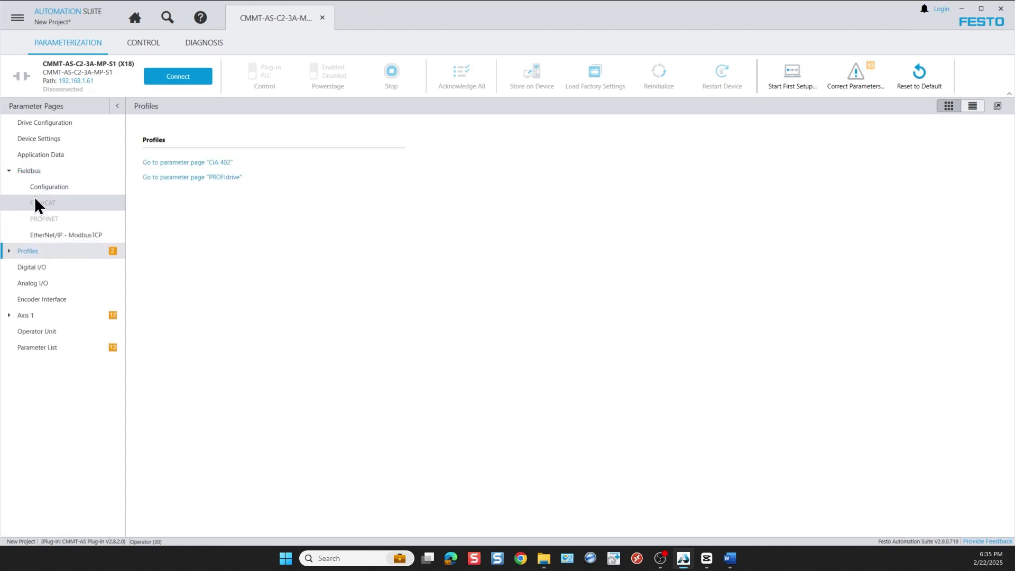
left_click(56, 238)
left_click(478, 195)
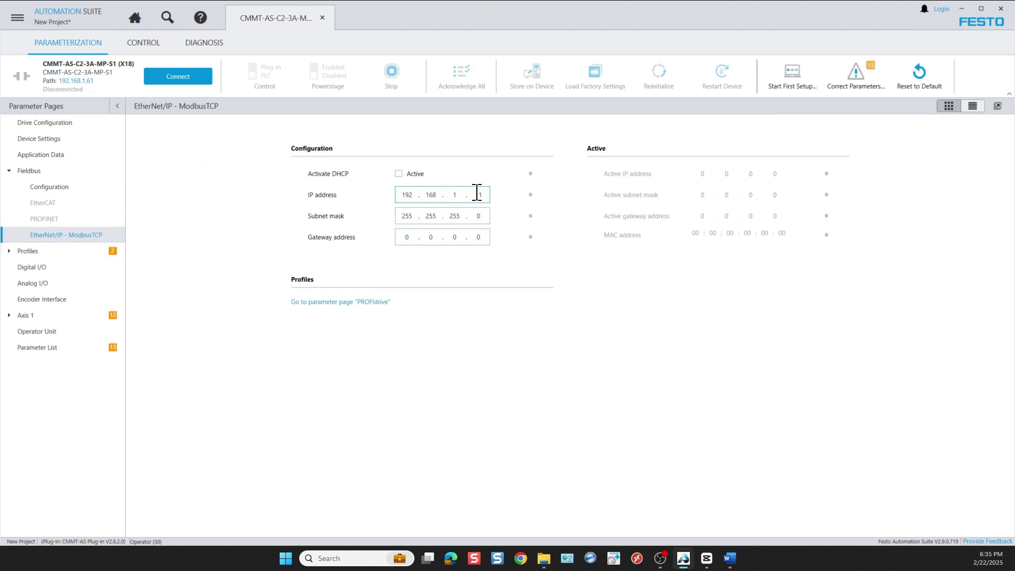
type("71")
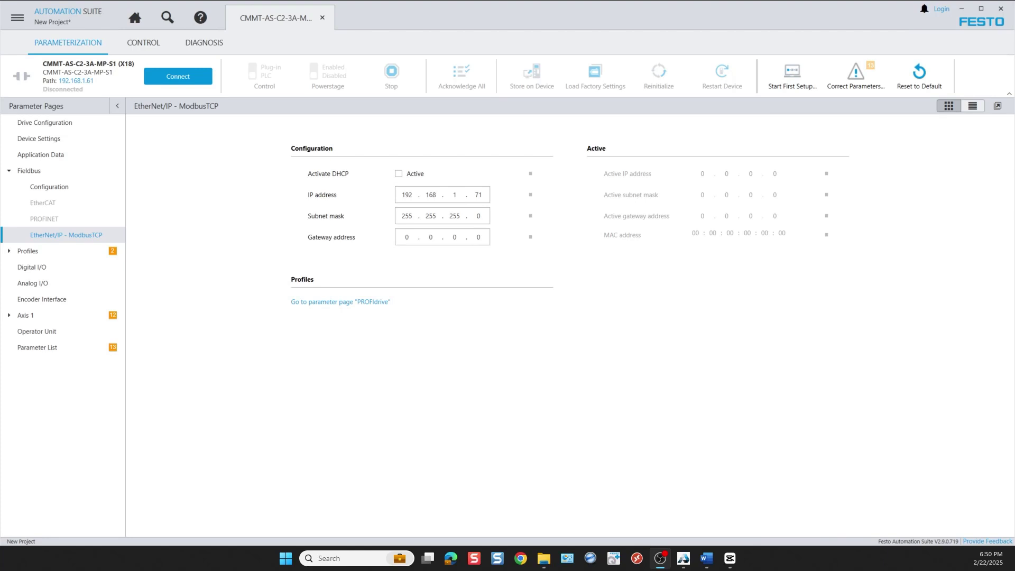
- Review the position and velocity scaling factors in the PROFIdrive Factor Group
left_click(10, 247)
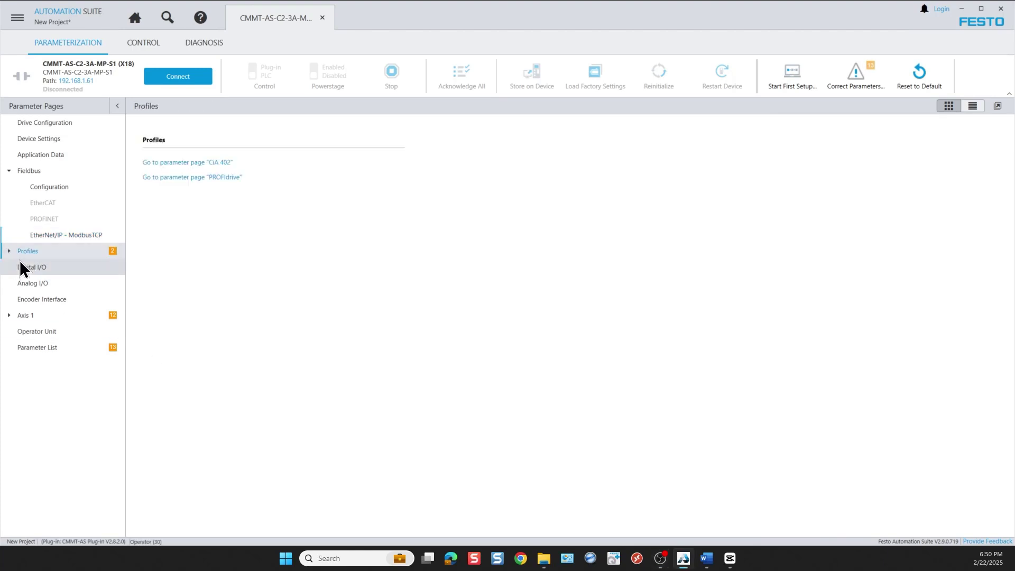
left_click(11, 251)
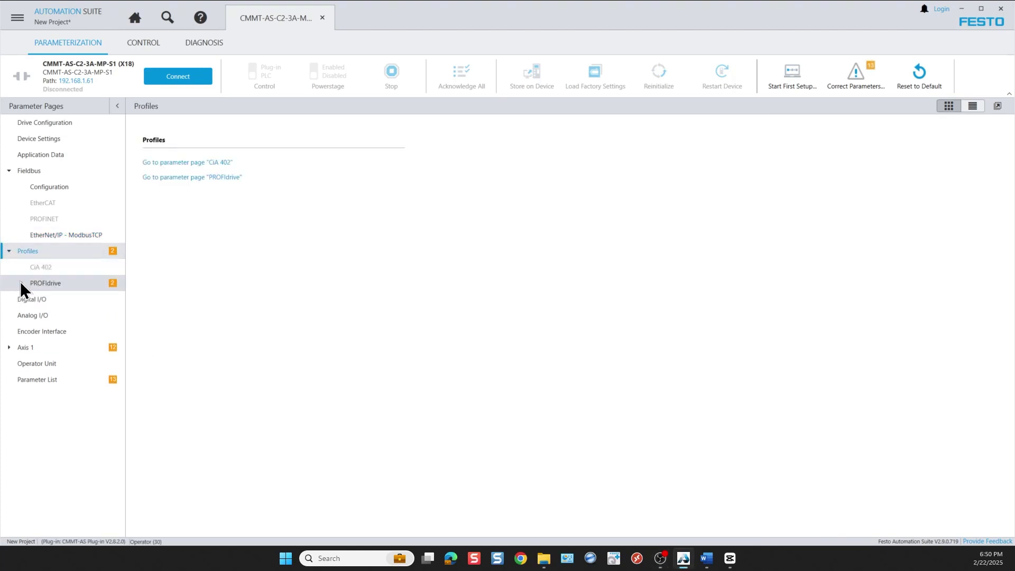
left_click(20, 281)
left_click(53, 299)
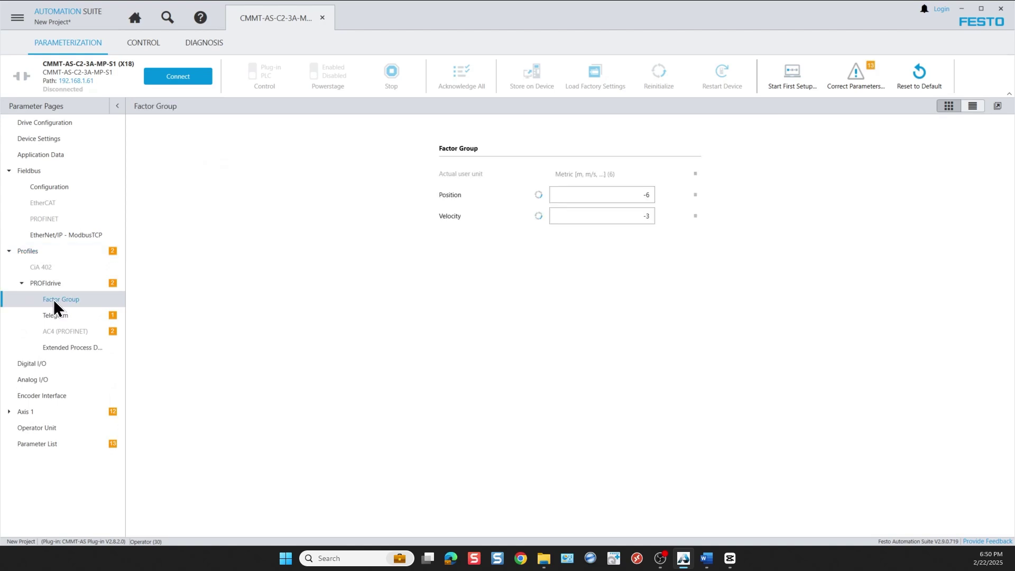
left_click(626, 223)
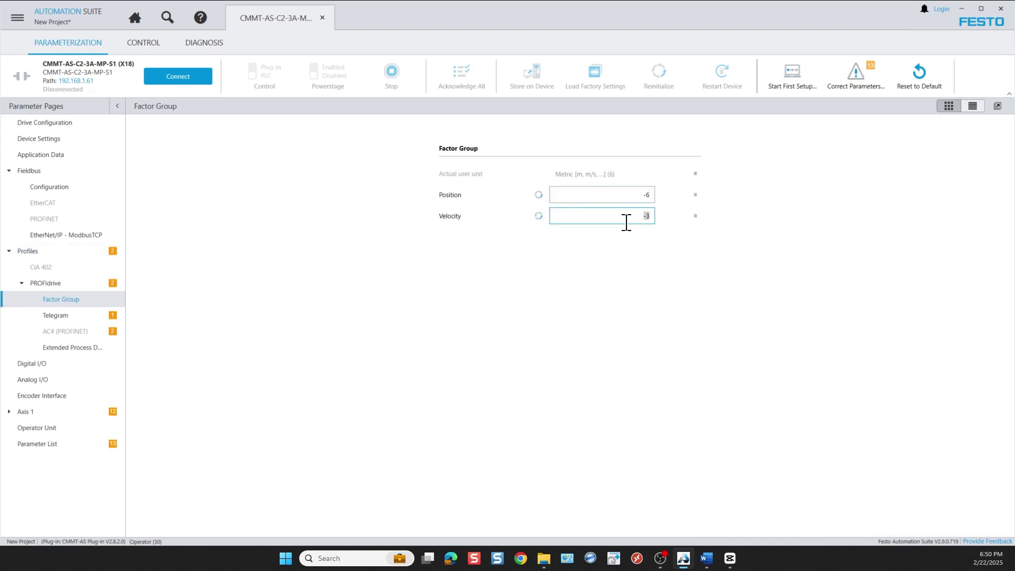
left_click(629, 194)
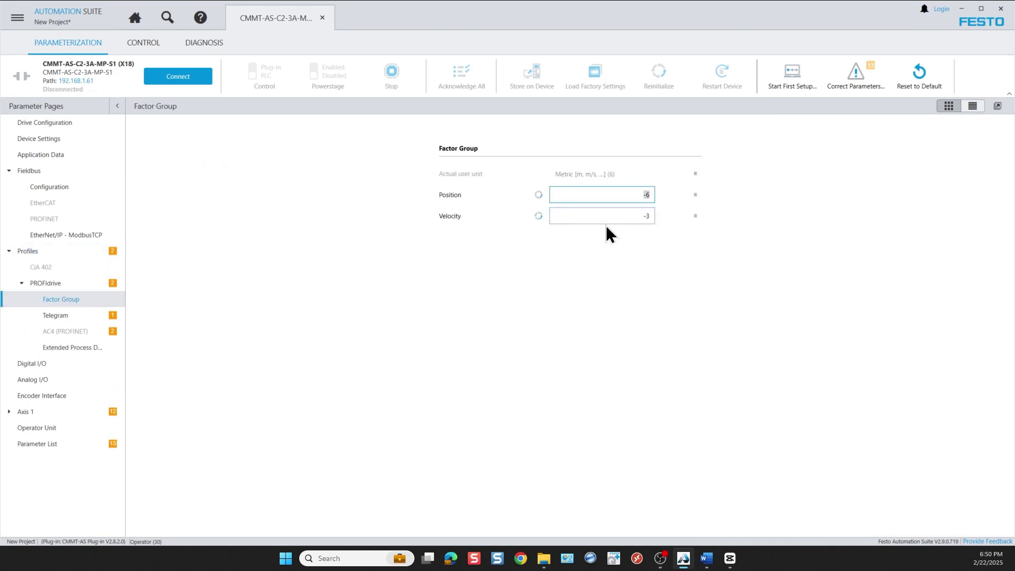
left_click(628, 216)
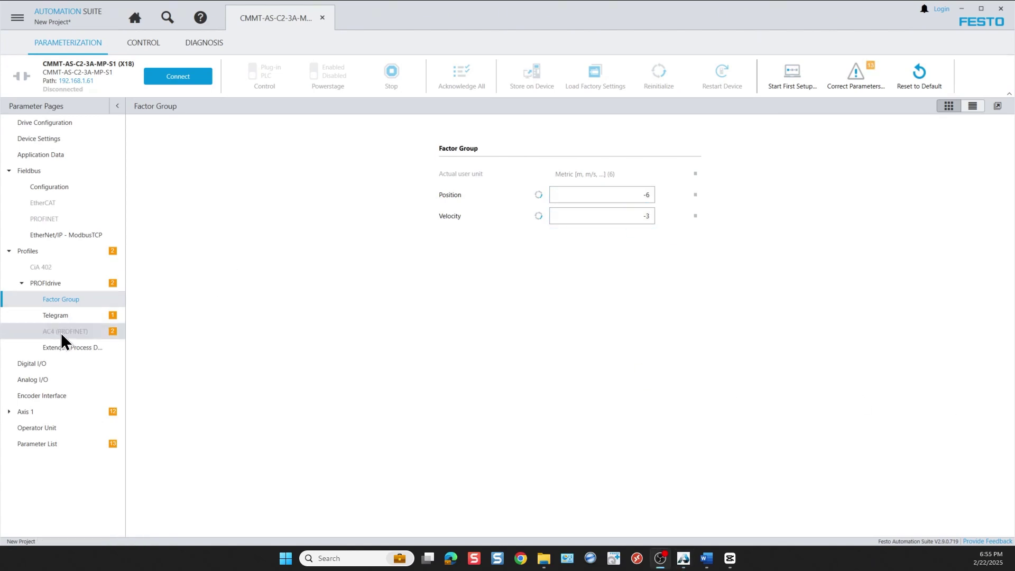
- Keep Telegram (111) as the PROFIdrive telegram and expand the Axis 1 pages
left_click(58, 316)
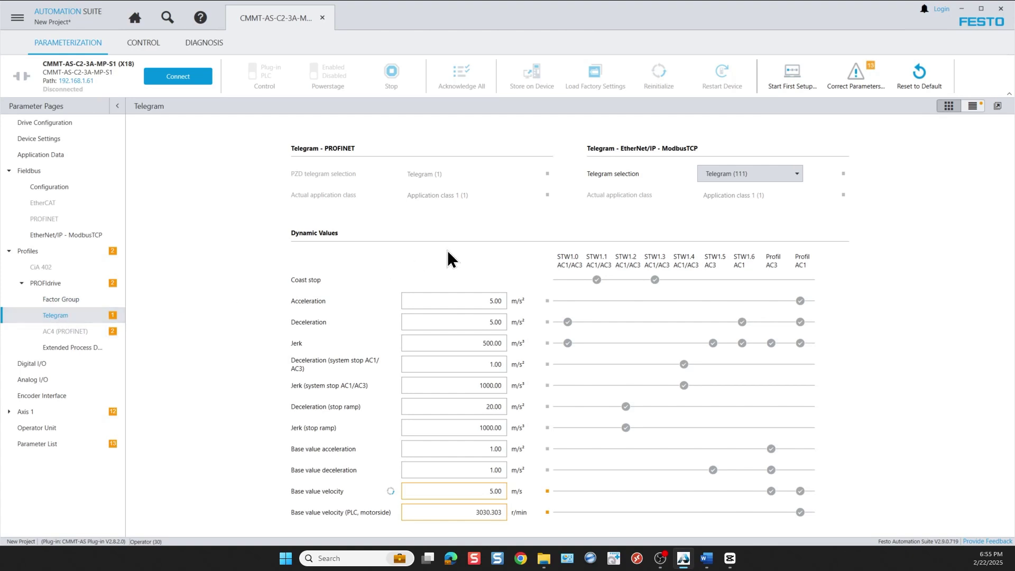
left_click(718, 173)
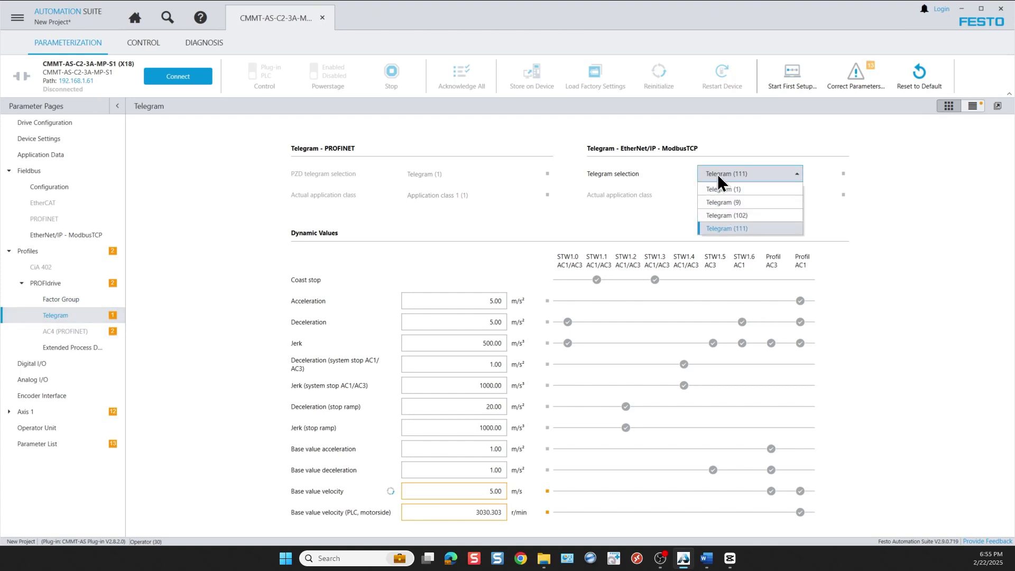
left_click(730, 227)
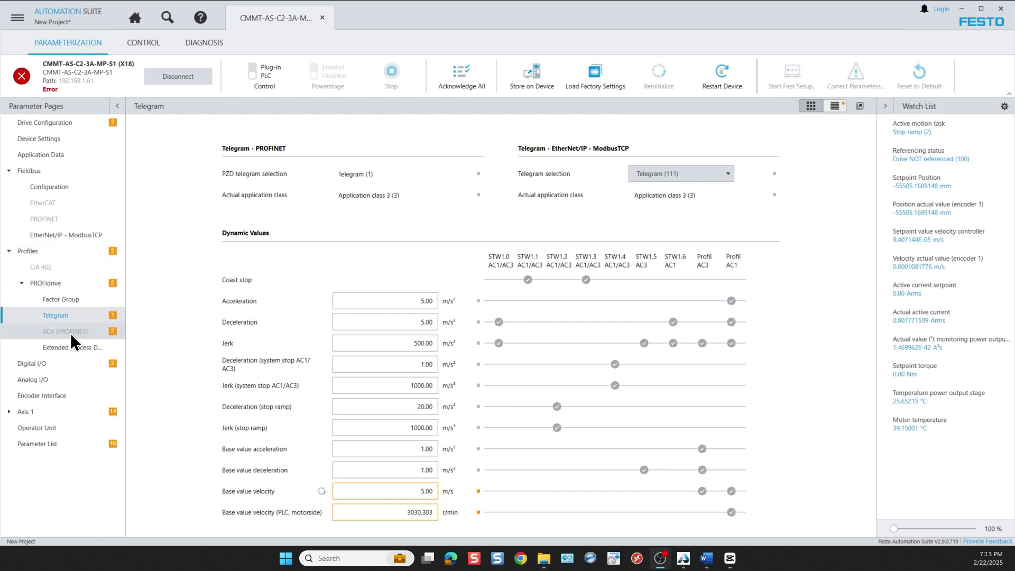
left_click(9, 411)
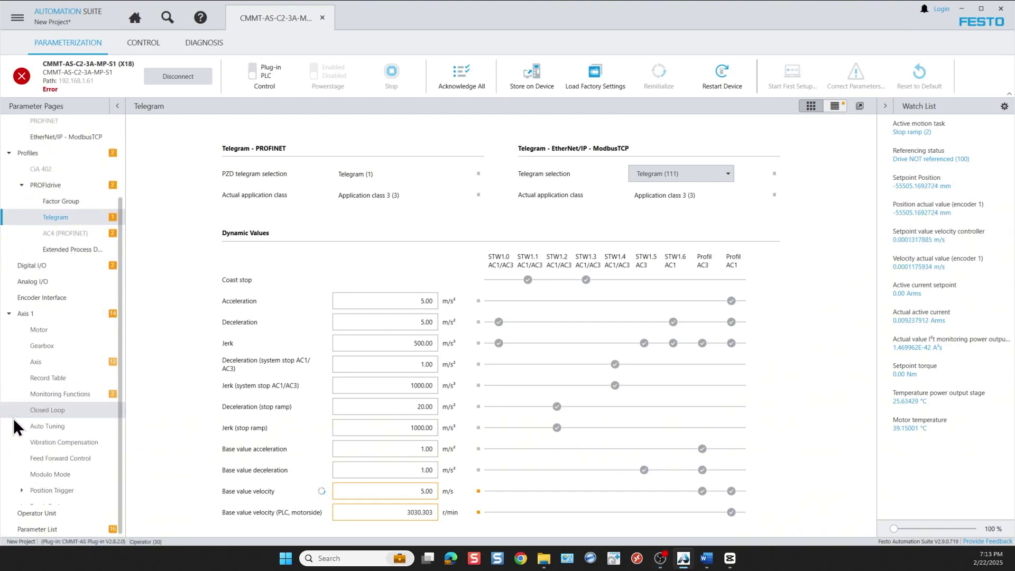
scroll(46, 363, "down", 2)
- Keep Axis 1 homing as Negative stop/limit switch with run to reference switch (-27)
left_click(43, 357)
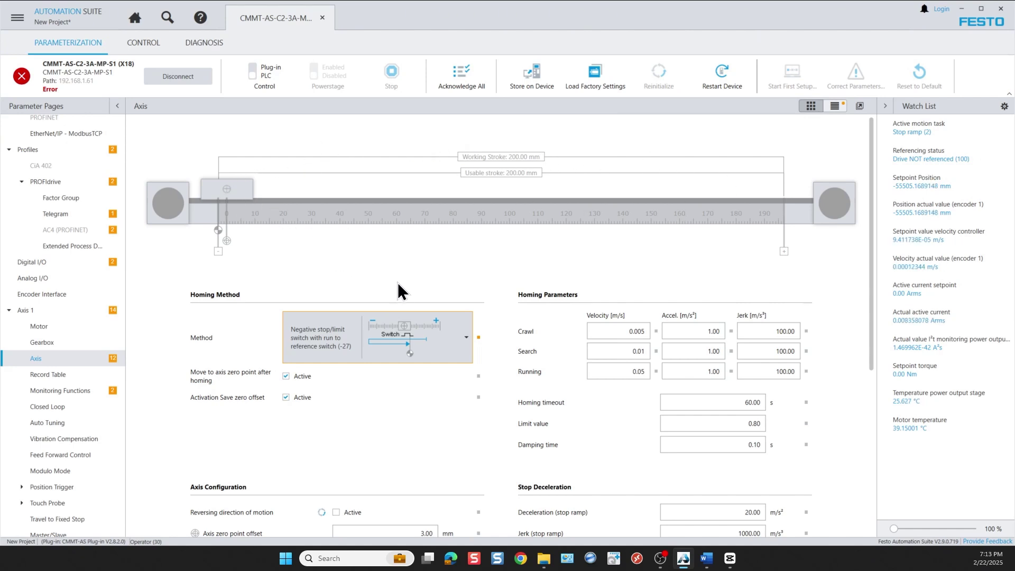
left_click(465, 337)
mouse_move(463, 370)
left_mouse_down()
mouse_move(465, 503)
mouse_move(464, 375)
left_mouse_up()
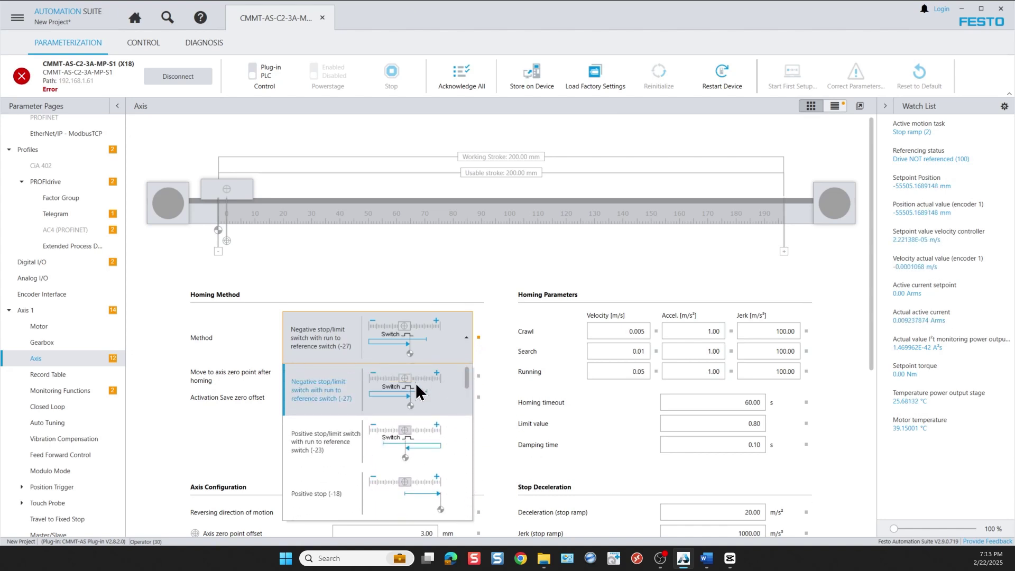
left_click(346, 382)
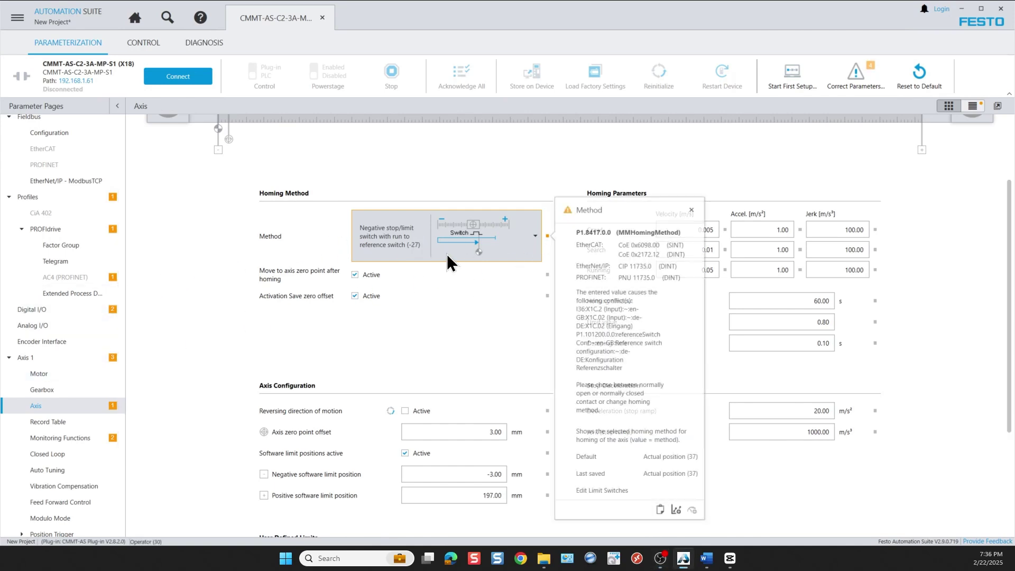
- Read the AC4 (PROFINET) speed warnings, including the 1909.253 r/min recommended maximum
left_click(107, 261)
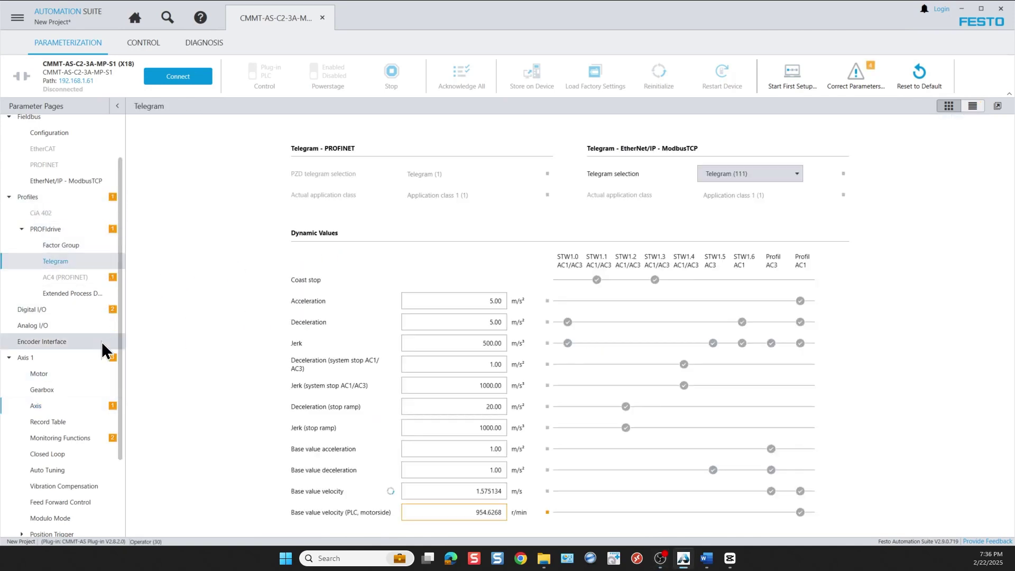
left_click(88, 406)
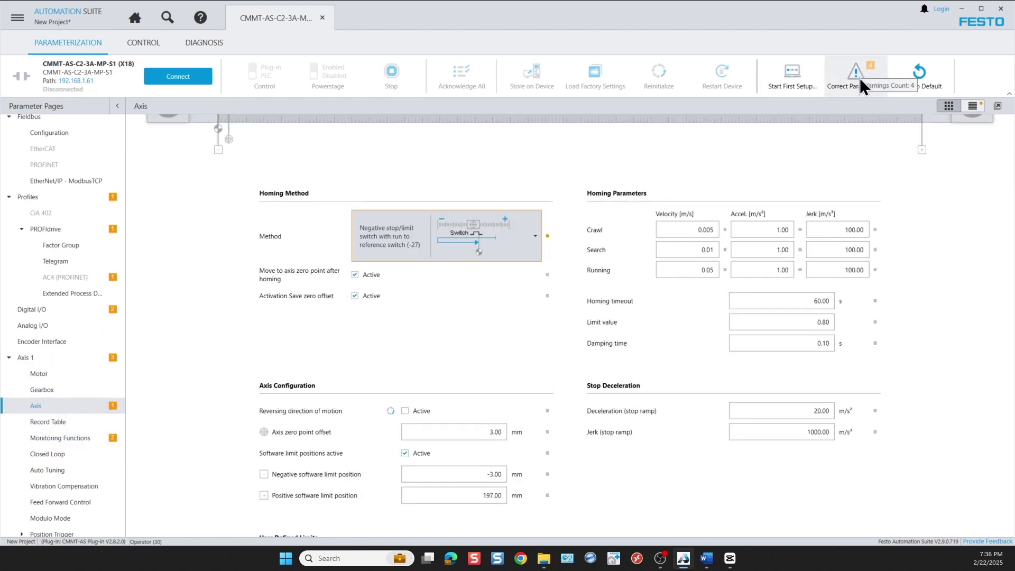
mouse_move(554, 242)
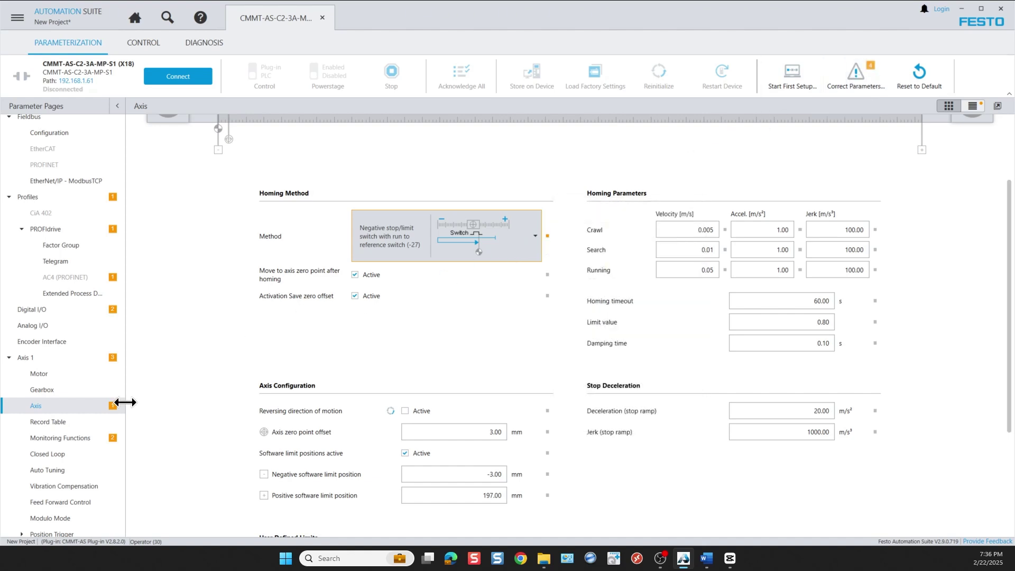
left_click(94, 310)
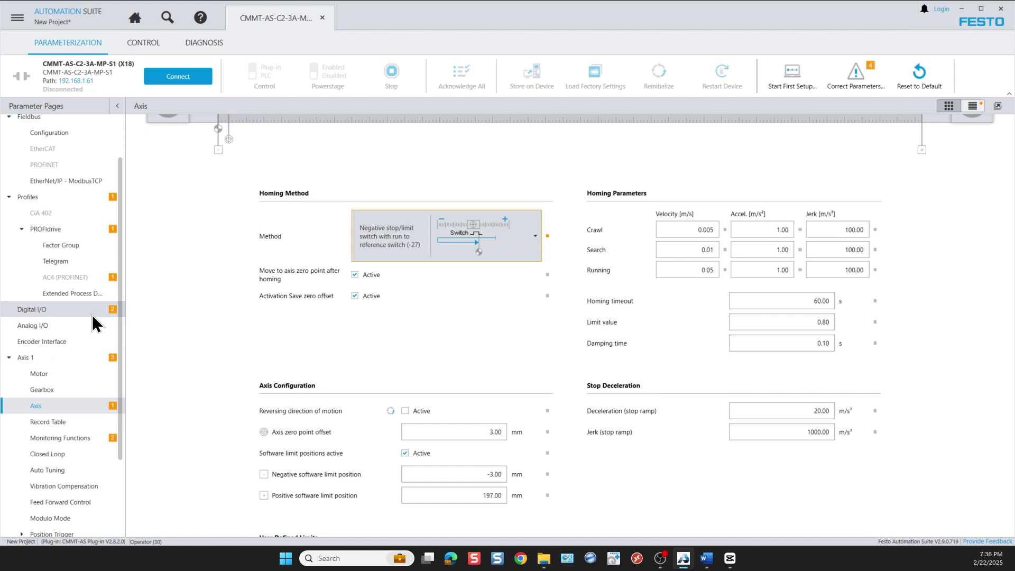
left_click(91, 278)
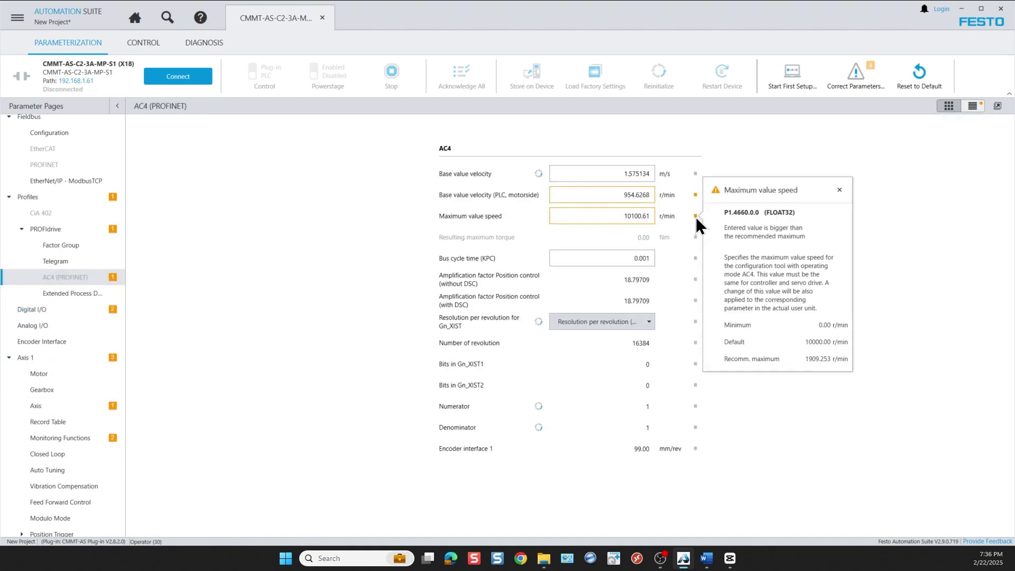
mouse_move(697, 196)
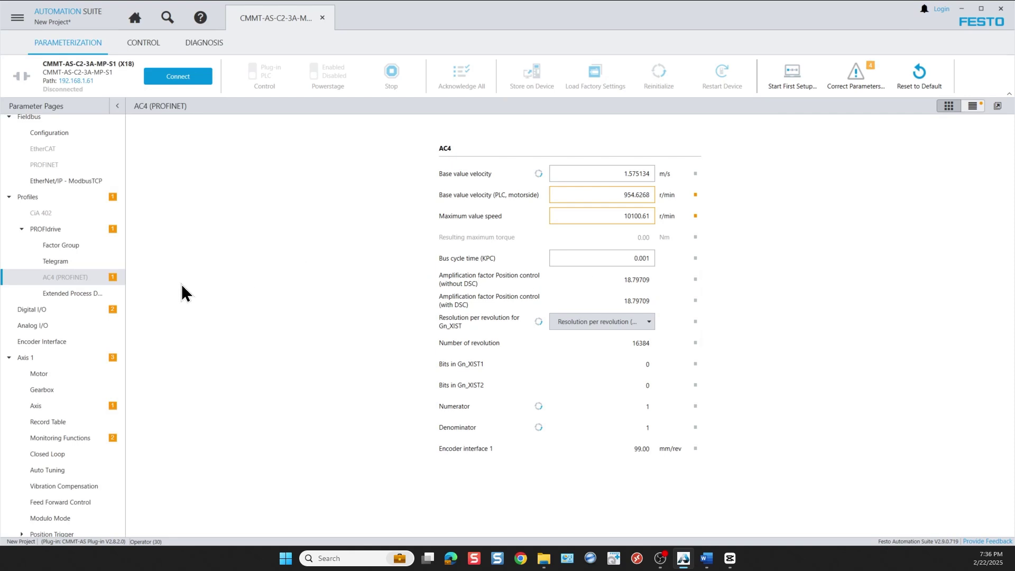
- Change the Axis 1 homing method to Negative stop (-17)
left_click(85, 405)
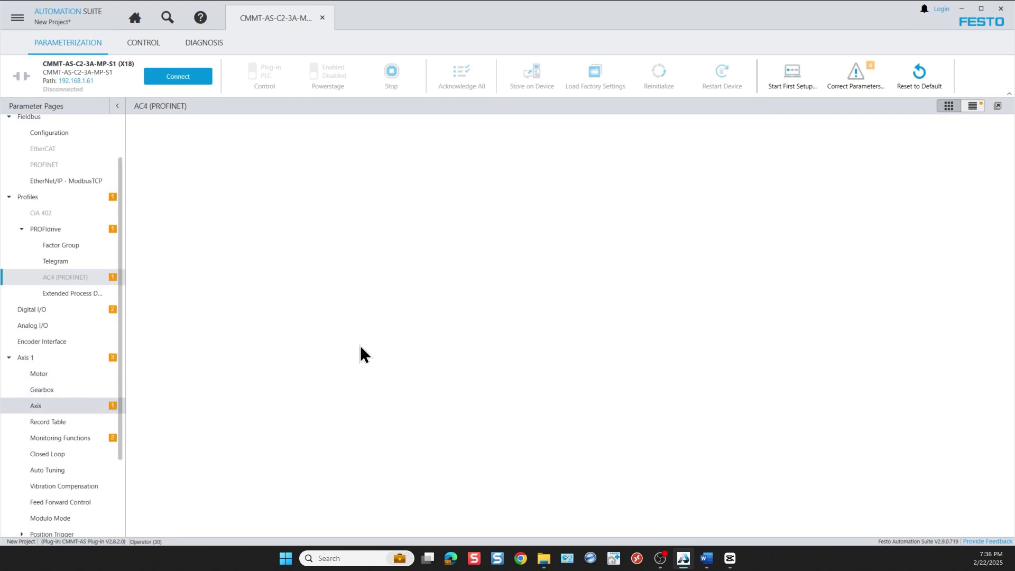
left_click(547, 237)
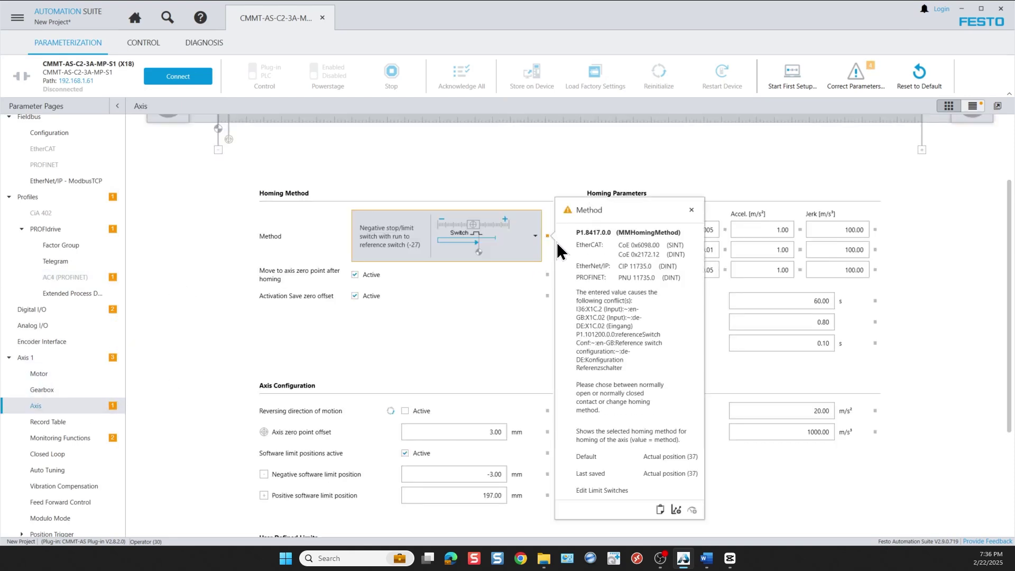
left_click(535, 236)
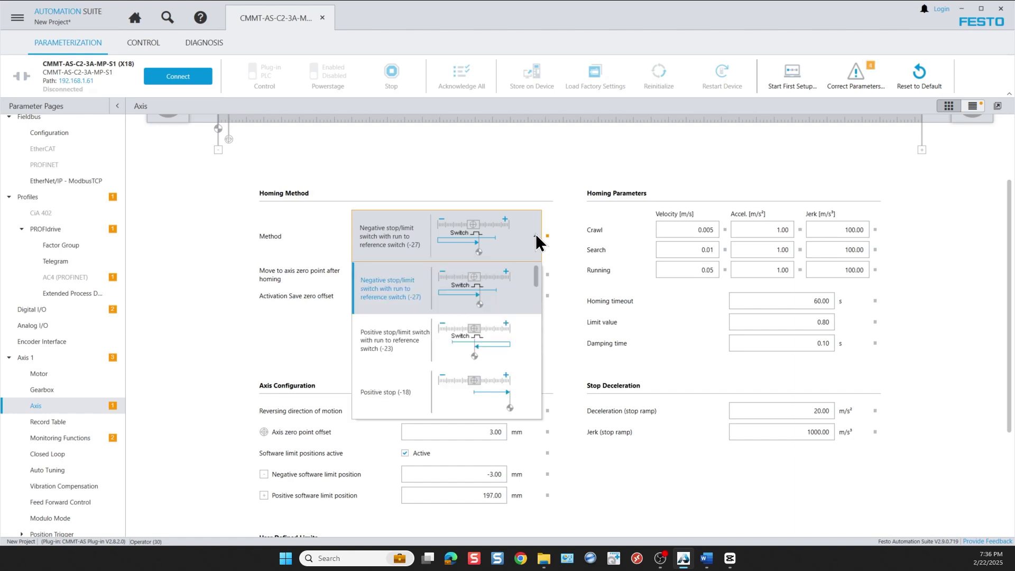
scroll(512, 321, "down", 2)
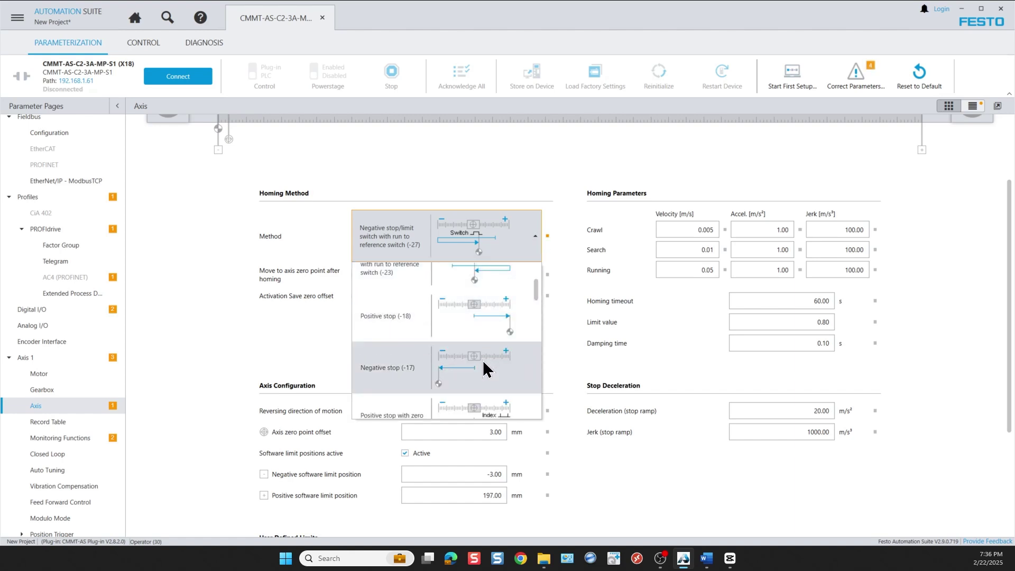
left_click(486, 364)
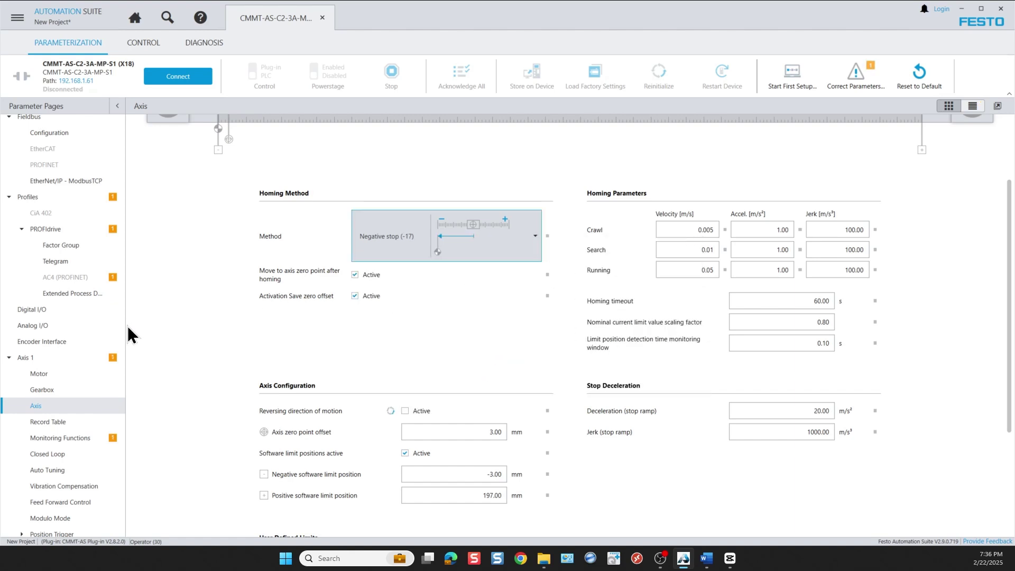
- Set AC4 (PROFINET) base velocity to 954.6266 and maximum value speed to 1909 r/min
left_click(113, 436)
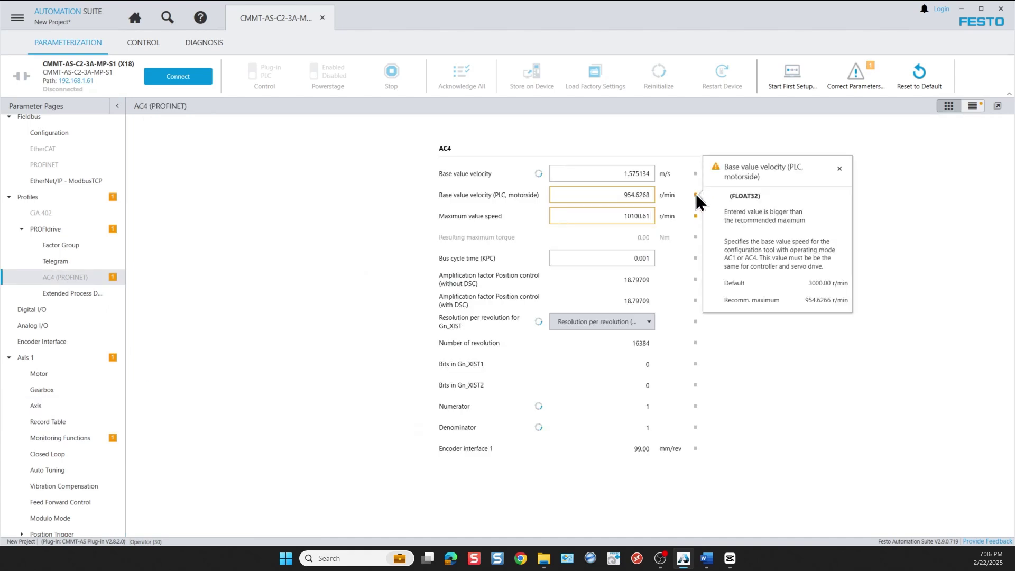
double_click(650, 195)
left_click(649, 196)
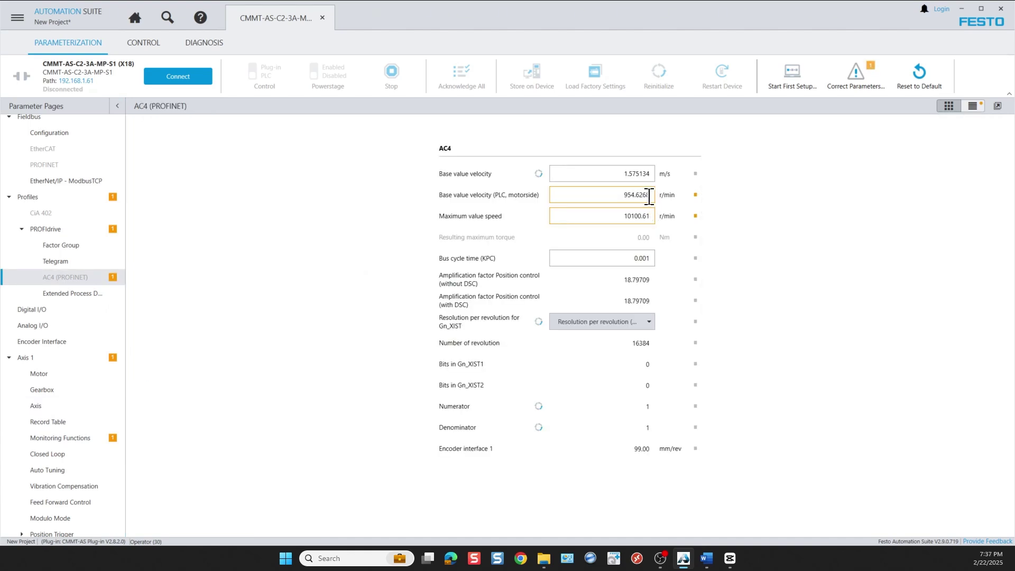
key("BackSpace")
double_click(642, 211)
type("1909")
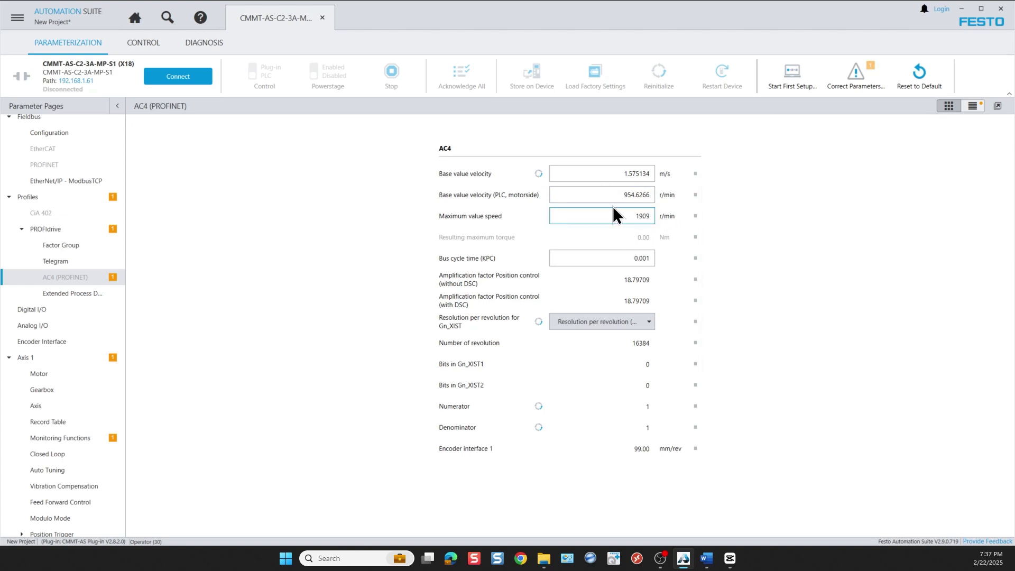
double_click(605, 195)
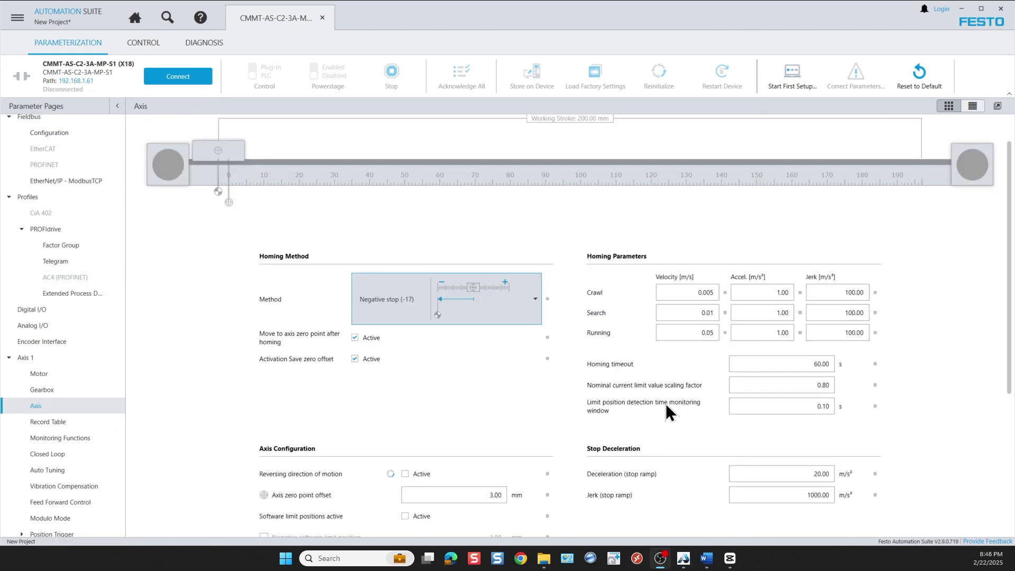
- Connect to the drive, write the project parameters to it, and store them permanently
left_click(174, 79)
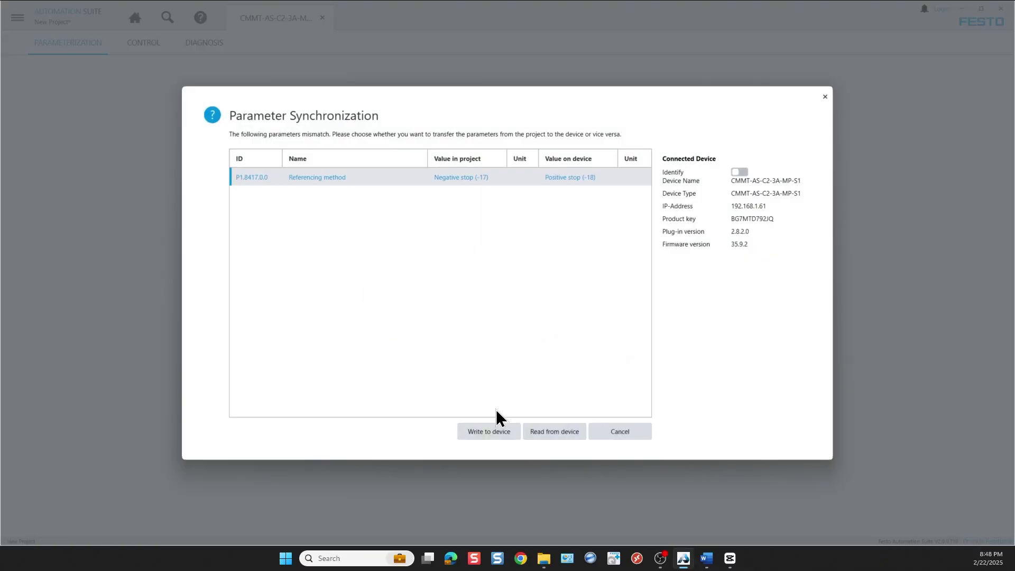
left_click(487, 429)
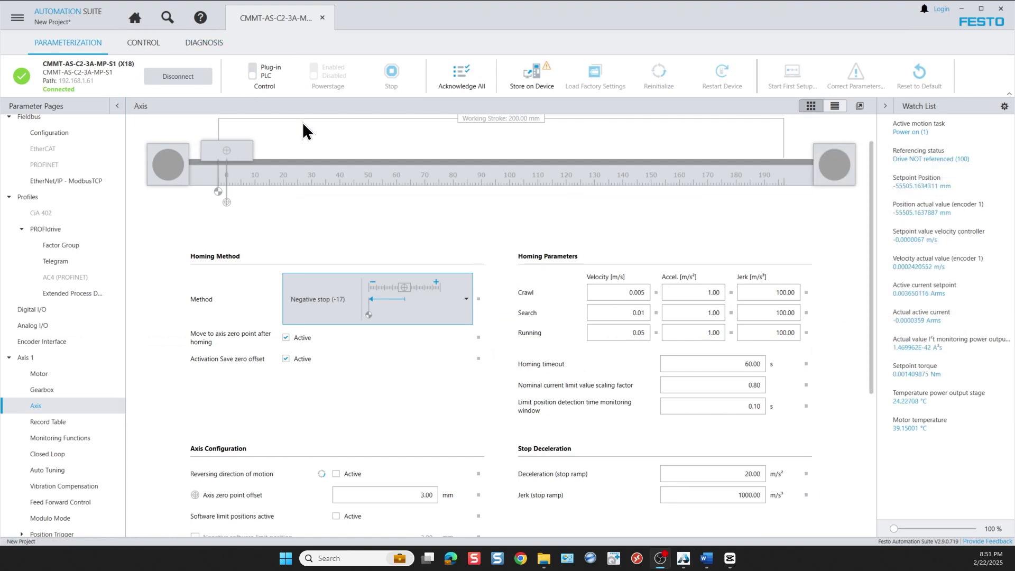
left_click(527, 71)
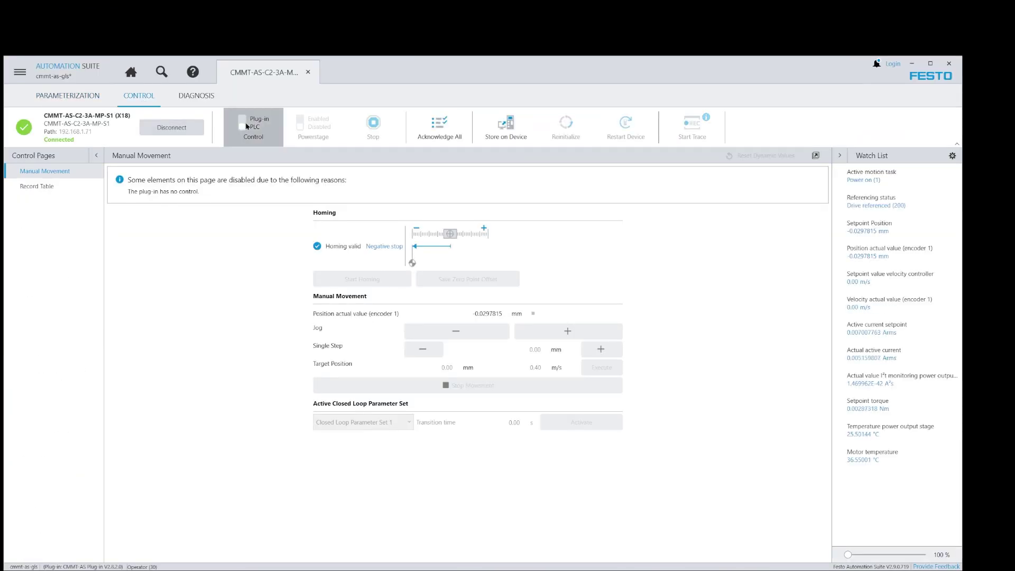
- Enable Plug-in PLC Control and the power stage, then check Device State and I/O State diagnostics
left_click(242, 123)
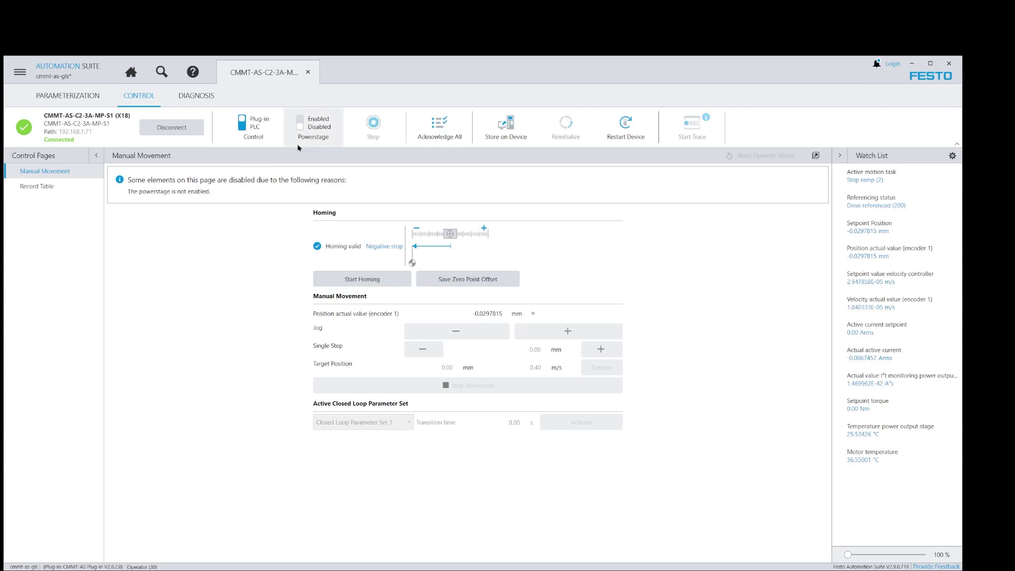
left_click(306, 127)
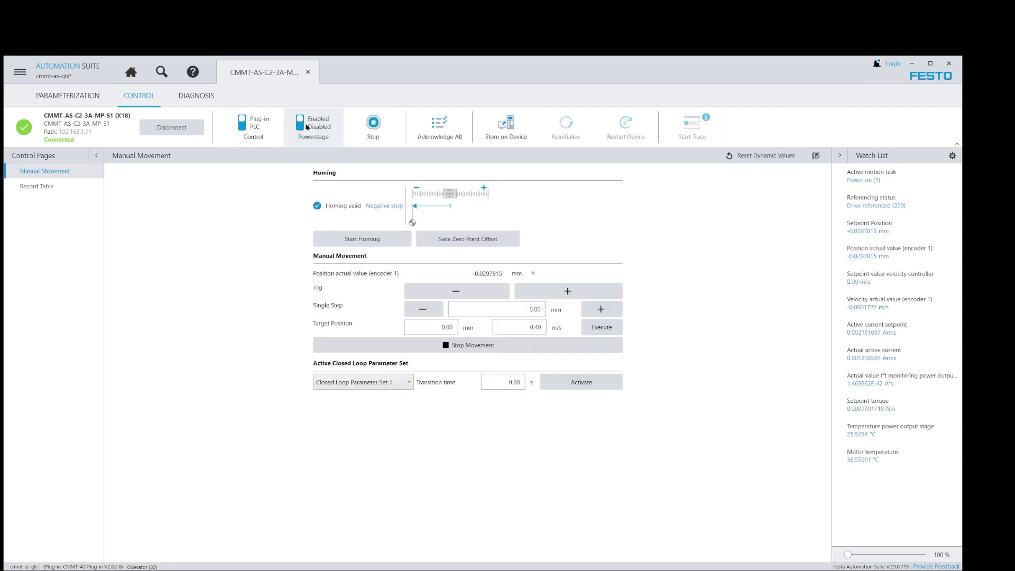
left_click(196, 96)
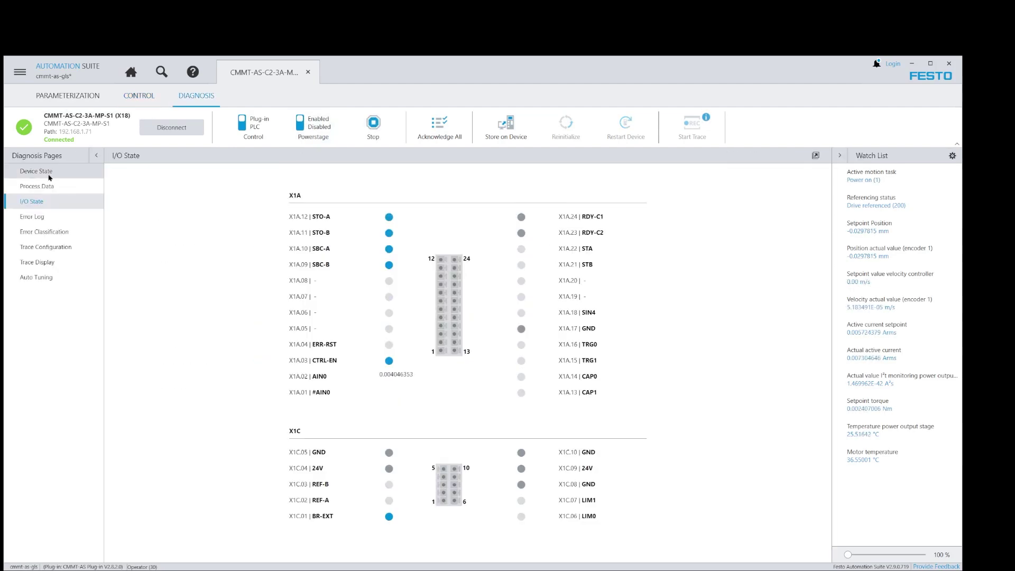
left_click(37, 171)
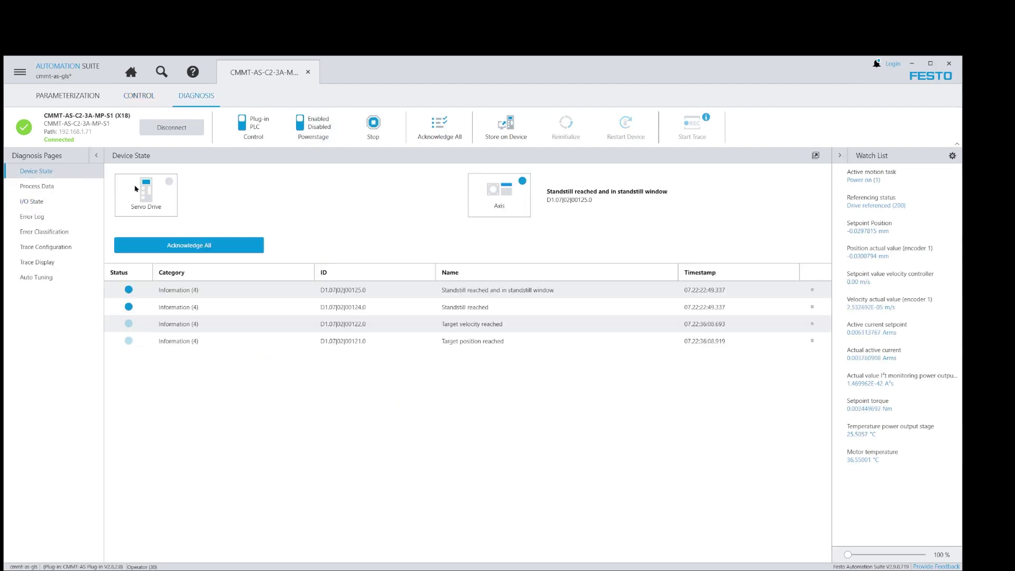
left_click(41, 202)
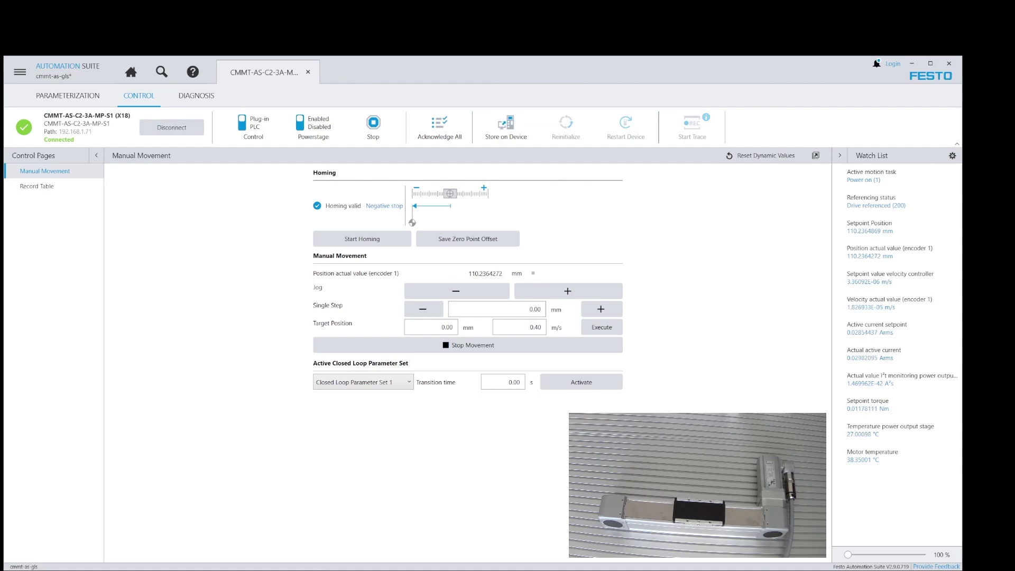
- Home the axis to zero, then jog the slide forward to about 103 mm and back to 14.35 mm
left_click(348, 241)
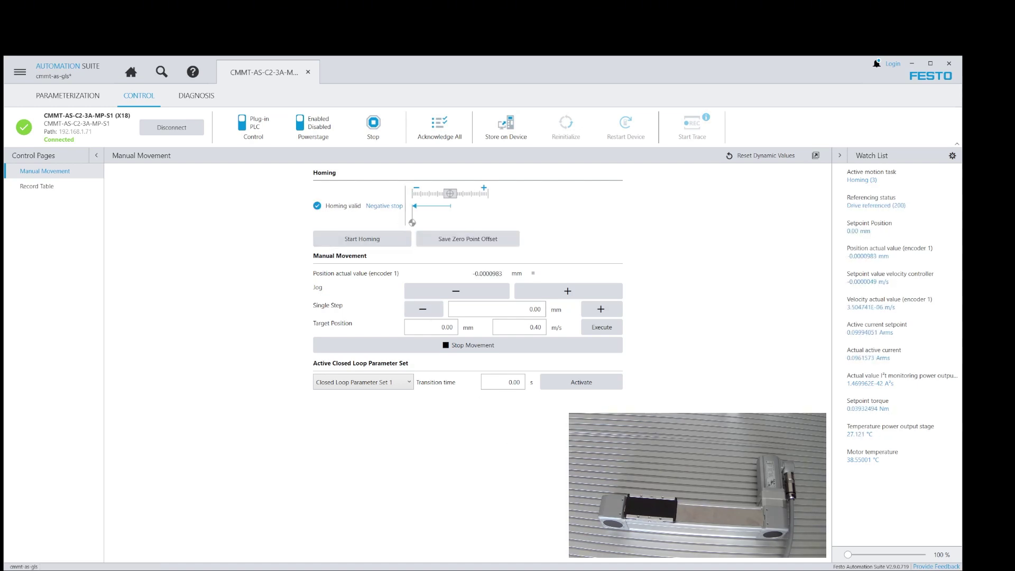
left_click(578, 294)
left_click_drag(579, 294, 578, 294)
left_click_drag(483, 294, 534, 295)
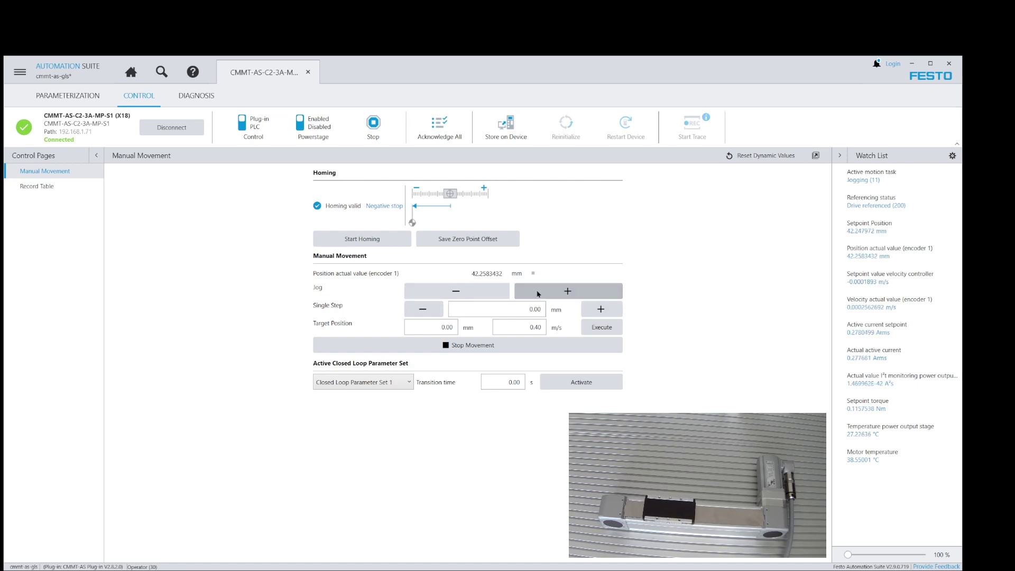
left_click(523, 308)
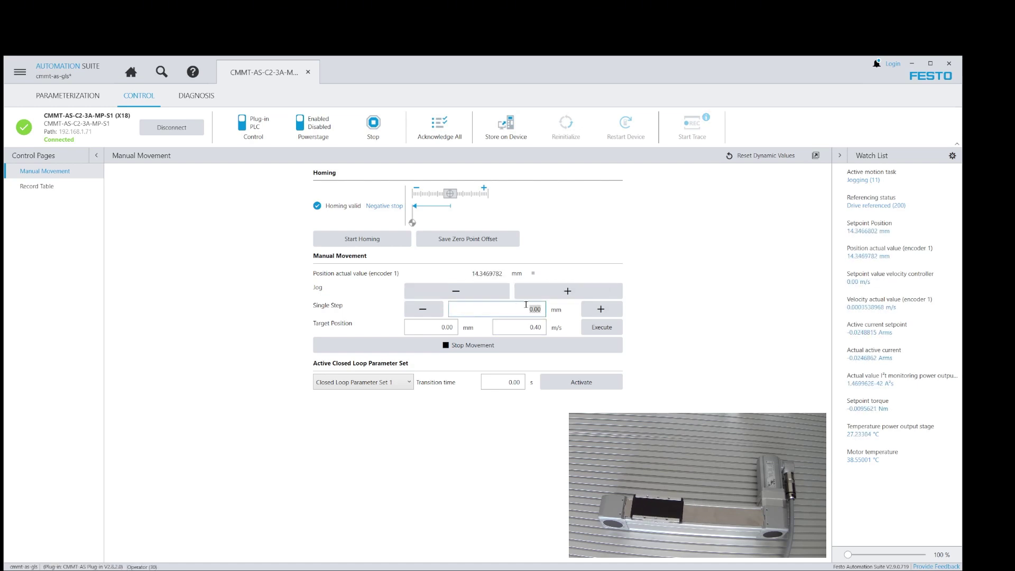
- Move the axis in single steps of 50, 20 and 50 mm, then step it back to 0 mm
type("50")
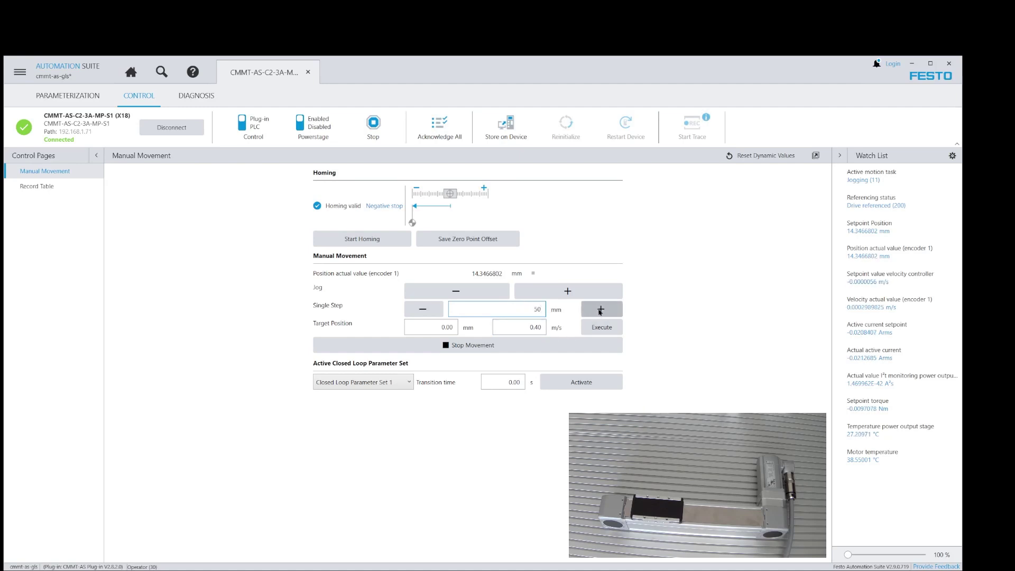
left_click(600, 311)
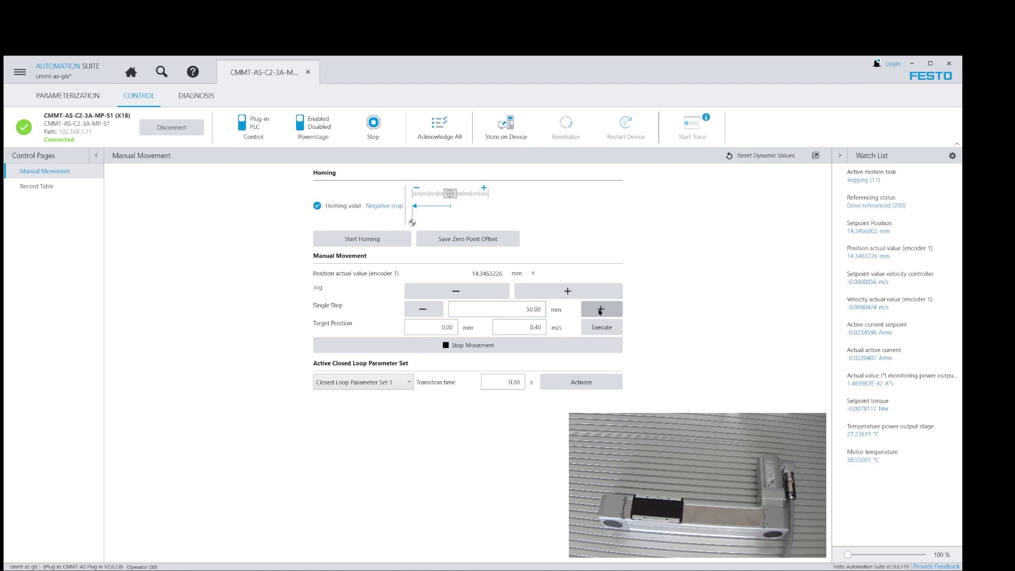
left_click(510, 312)
type("20")
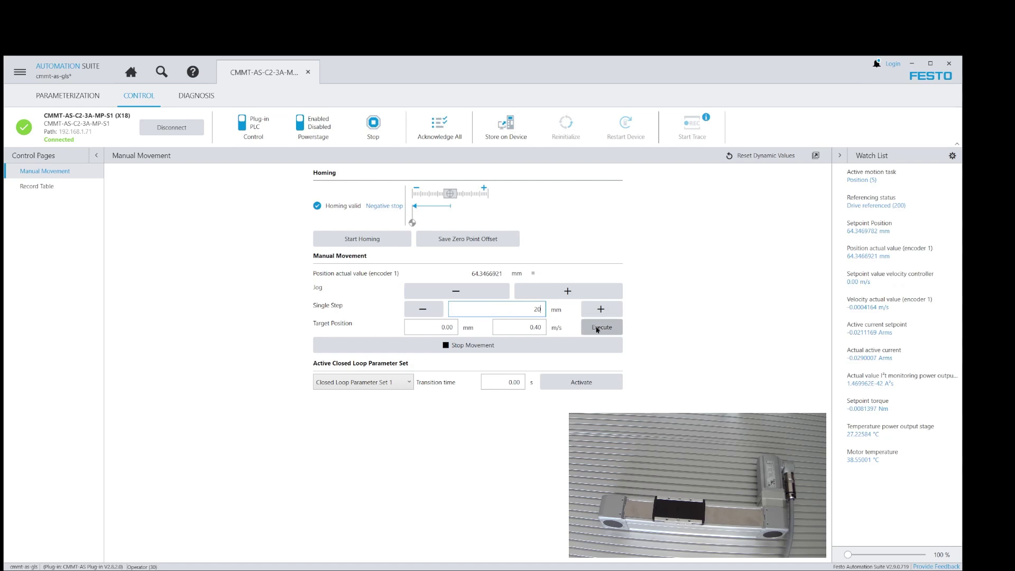
left_click(602, 310)
left_click(511, 310)
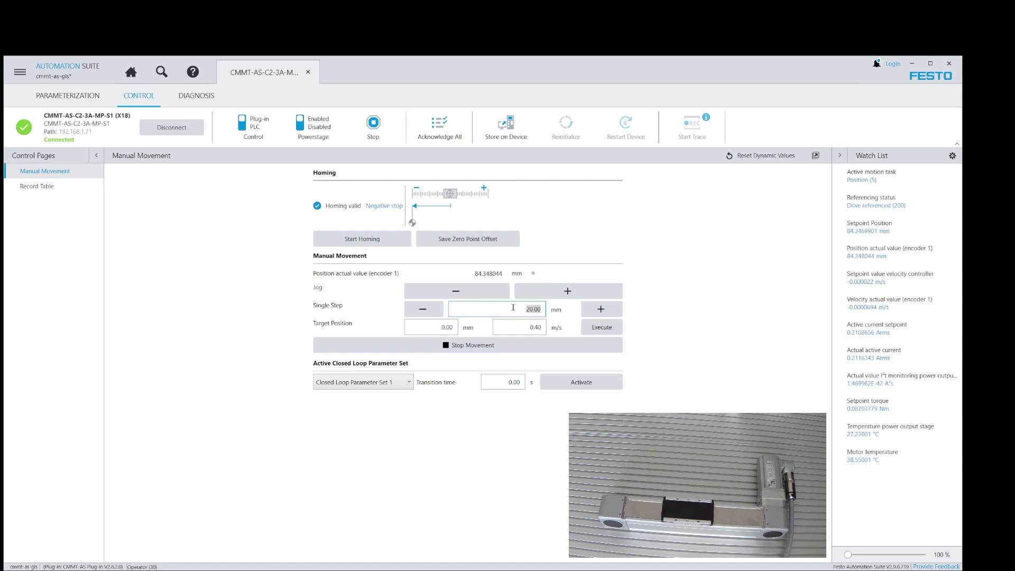
type("50")
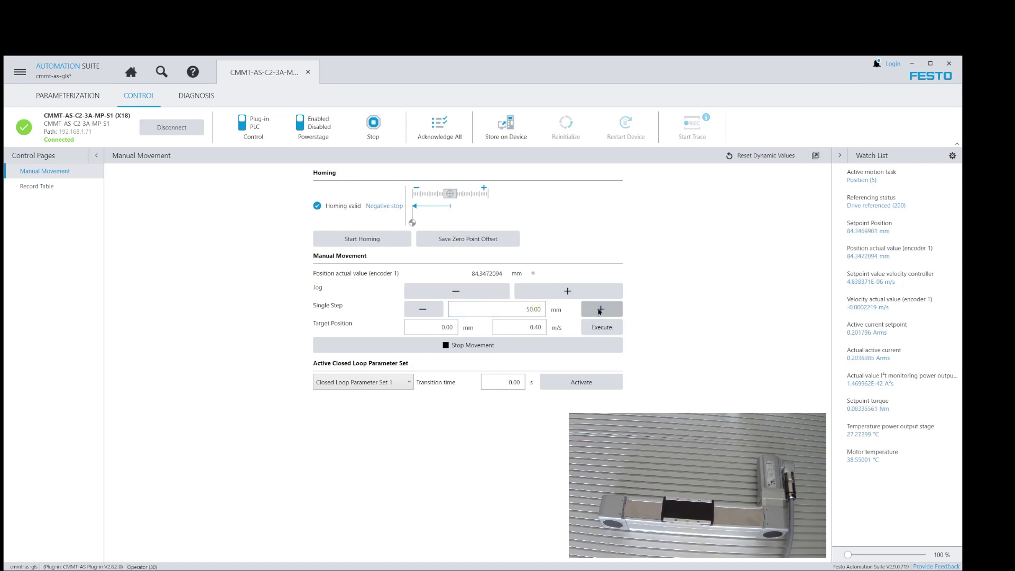
left_click(600, 311)
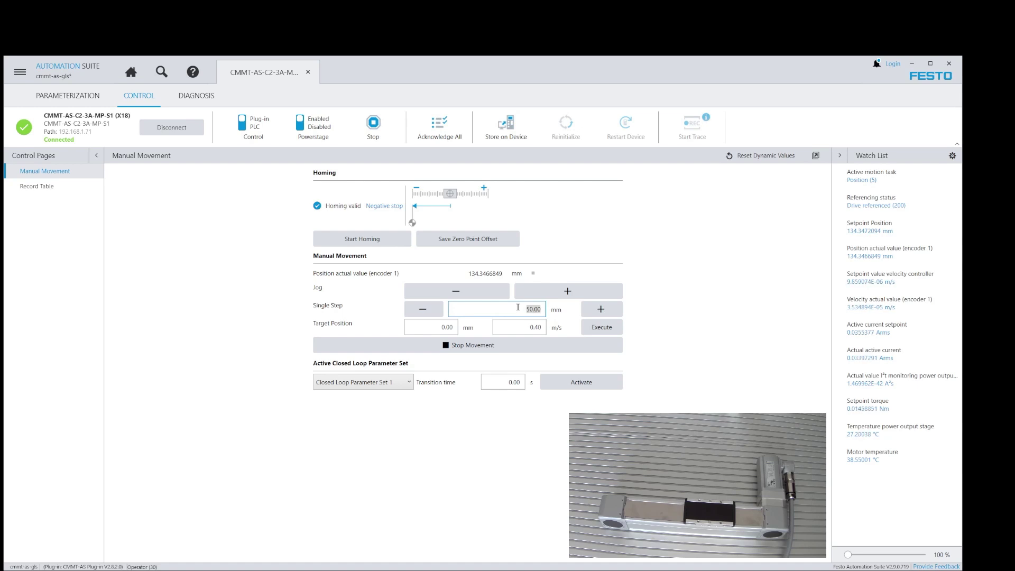
type("-80")
left_click(599, 309)
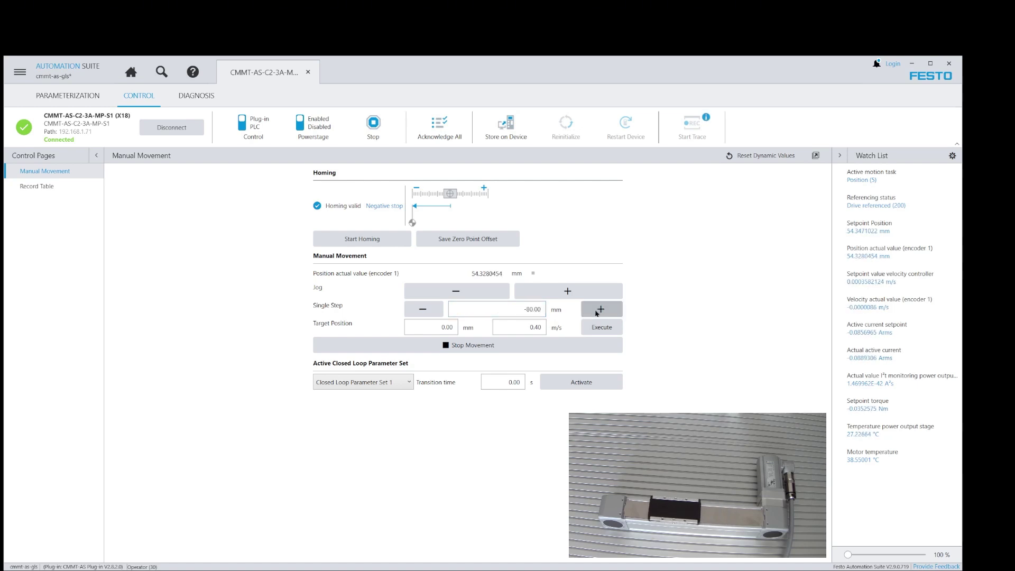
- Drive the axis to the 150 mm target position
left_click(435, 329)
type("150")
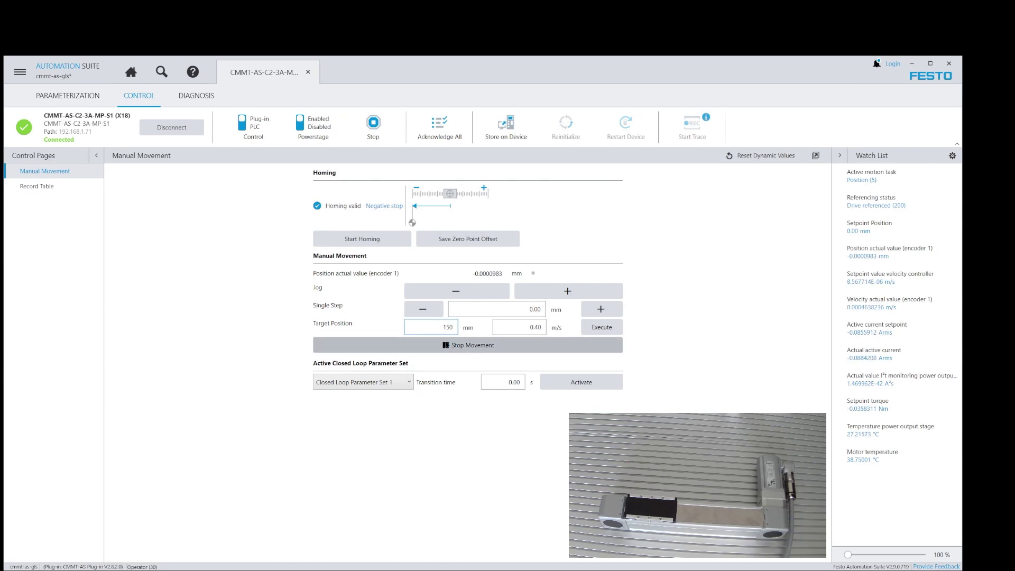
left_click(596, 328)
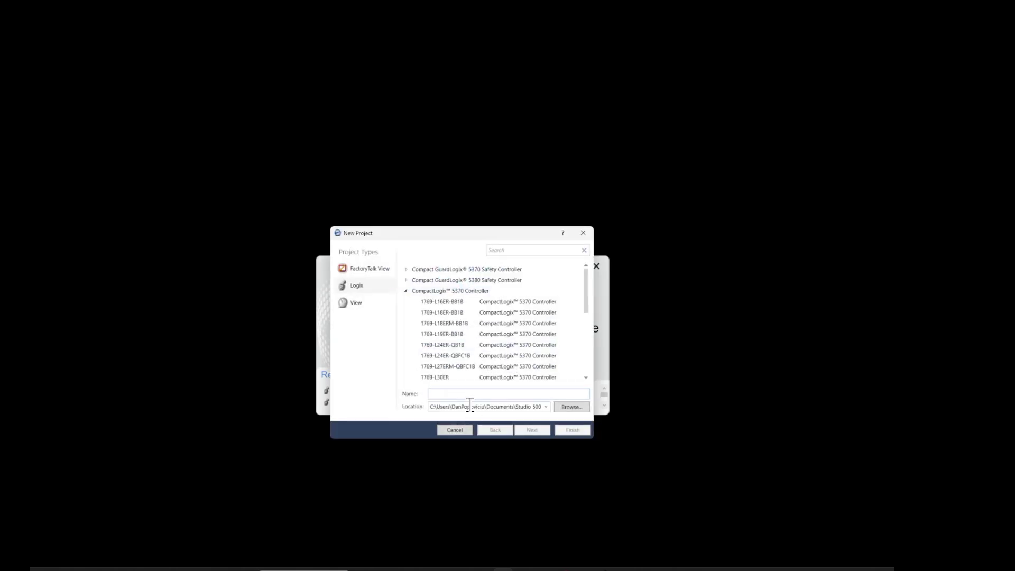
- Name the new 1769-L36ERM project CMMT and show its Controller Organizer
key("Caps_Lock")
type("CM")
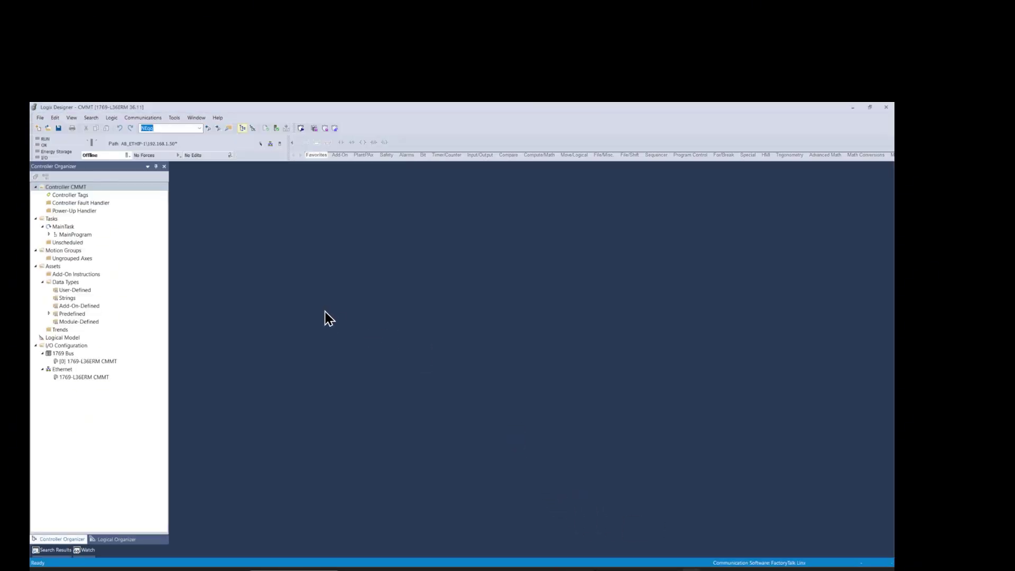
right_click(81, 273)
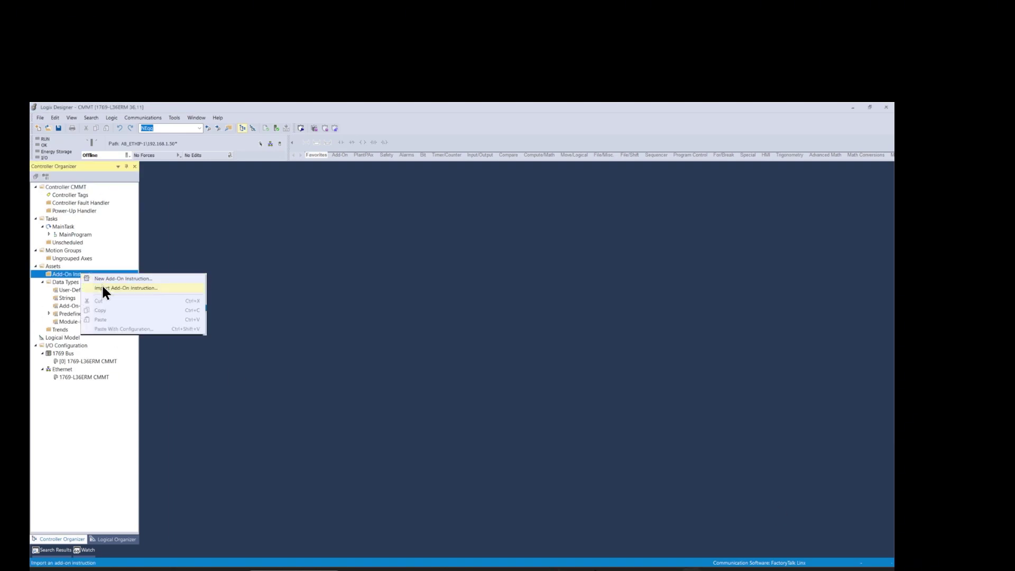
- Import ExtendedProcessData_Festo_EIP.L5X from CMMT_EIP_MotionLib_V2.8\20_AOIs as an add-on instruction
left_click(102, 288)
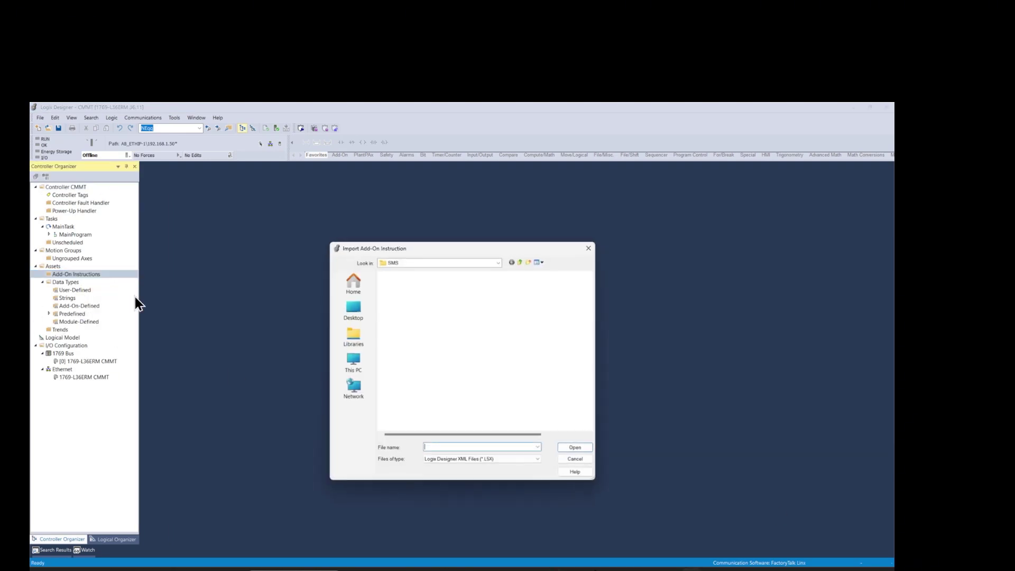
left_click(496, 262)
left_click(411, 341)
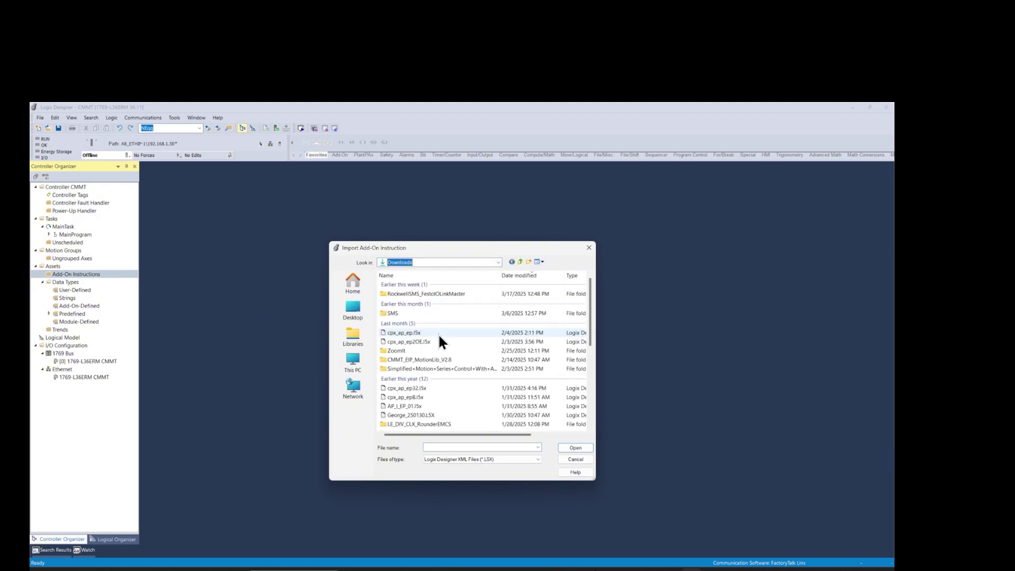
double_click(431, 361)
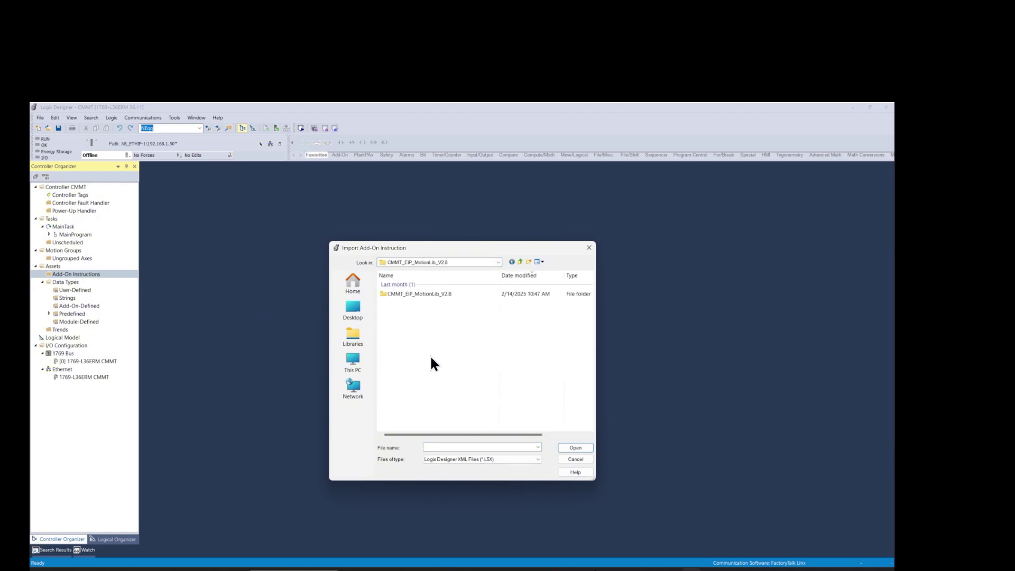
double_click(413, 293)
double_click(408, 302)
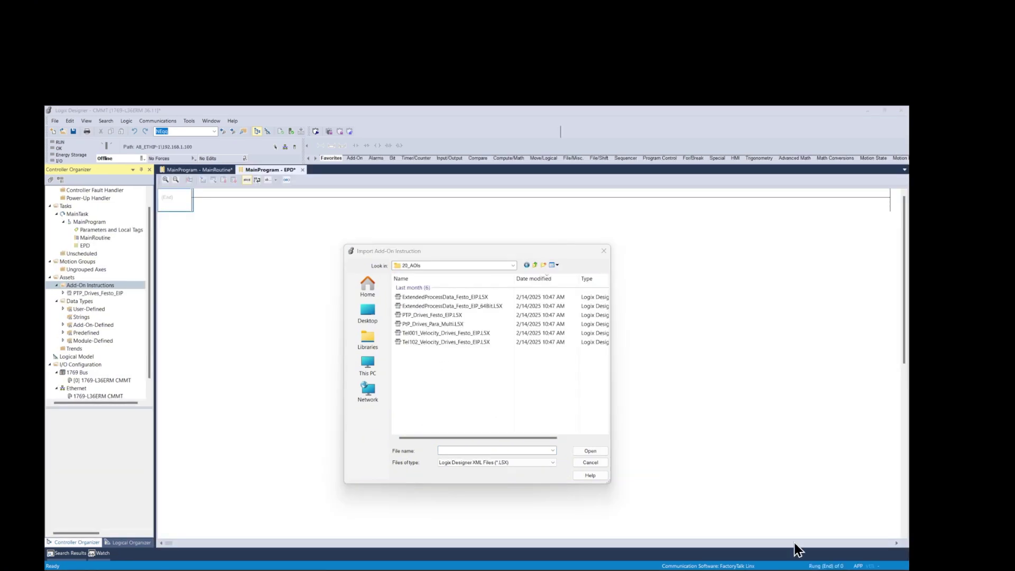
left_click(456, 295)
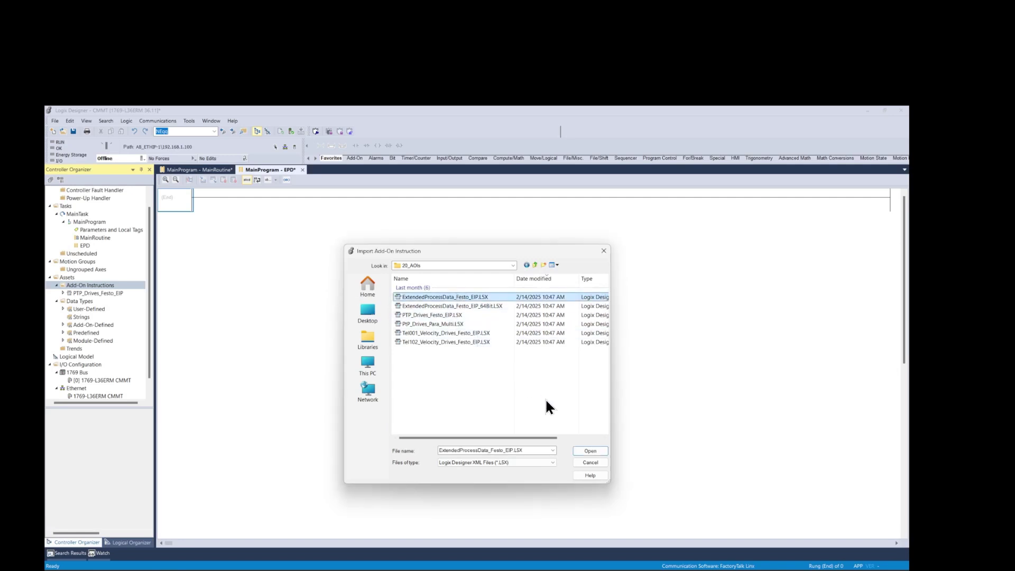
left_click(589, 450)
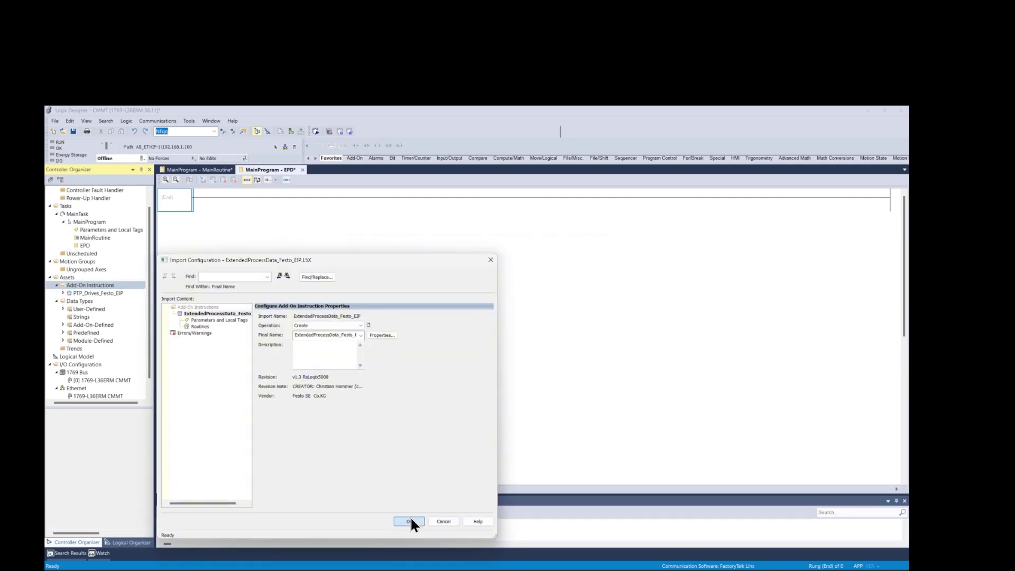
left_click(411, 521)
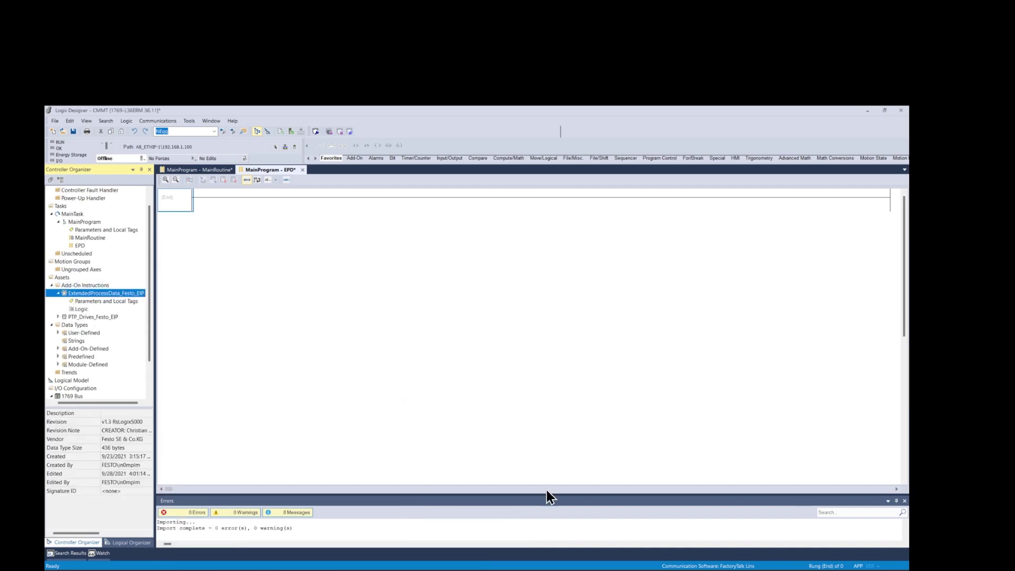
left_click(904, 501)
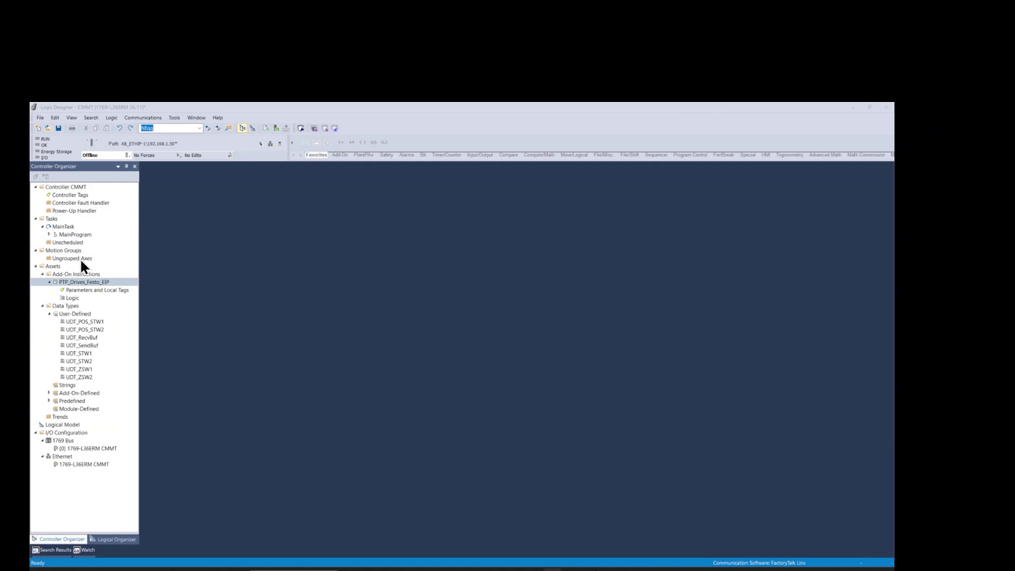
- Start the Device Description Installation Tool and select CMMT-AS-EP.eds from the EtherNetIP EDS folder
left_click(174, 116)
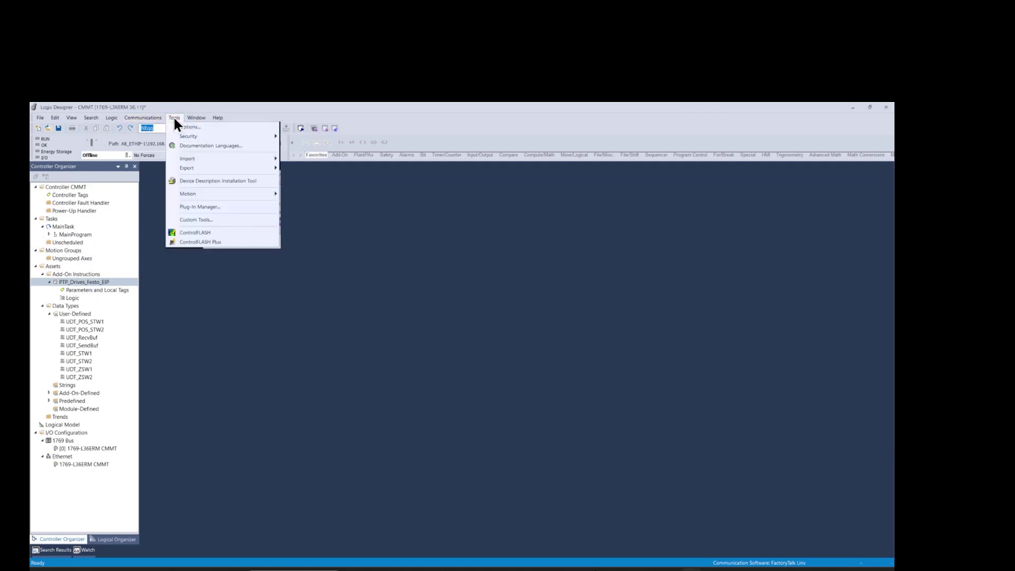
left_click(201, 179)
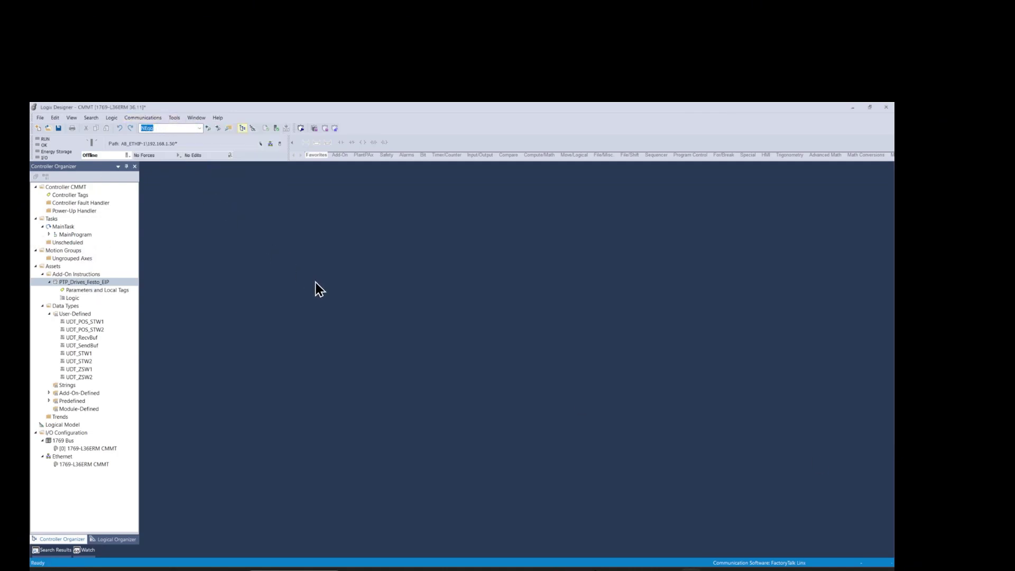
left_click(562, 450)
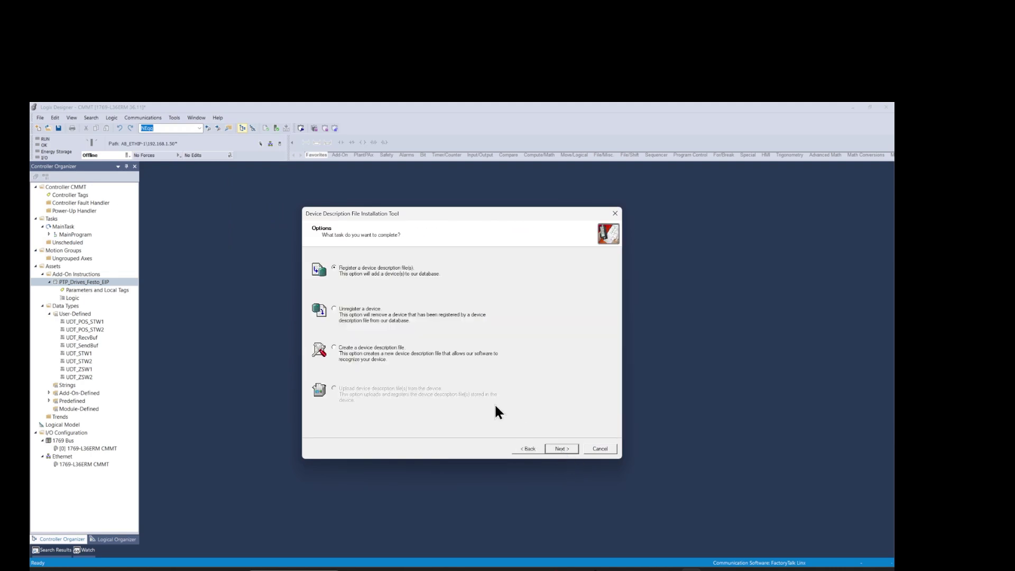
left_click(557, 448)
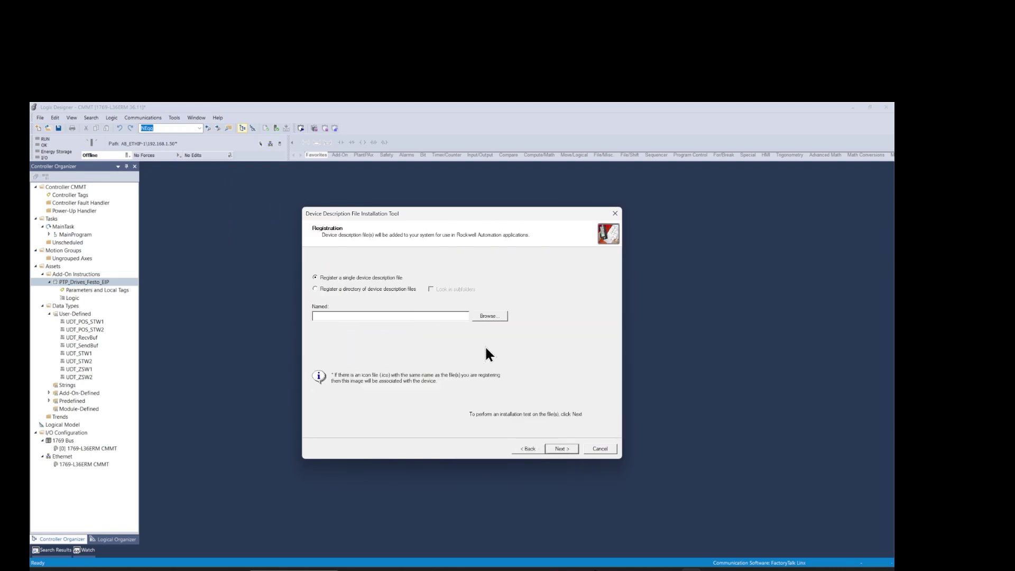
left_click(487, 315)
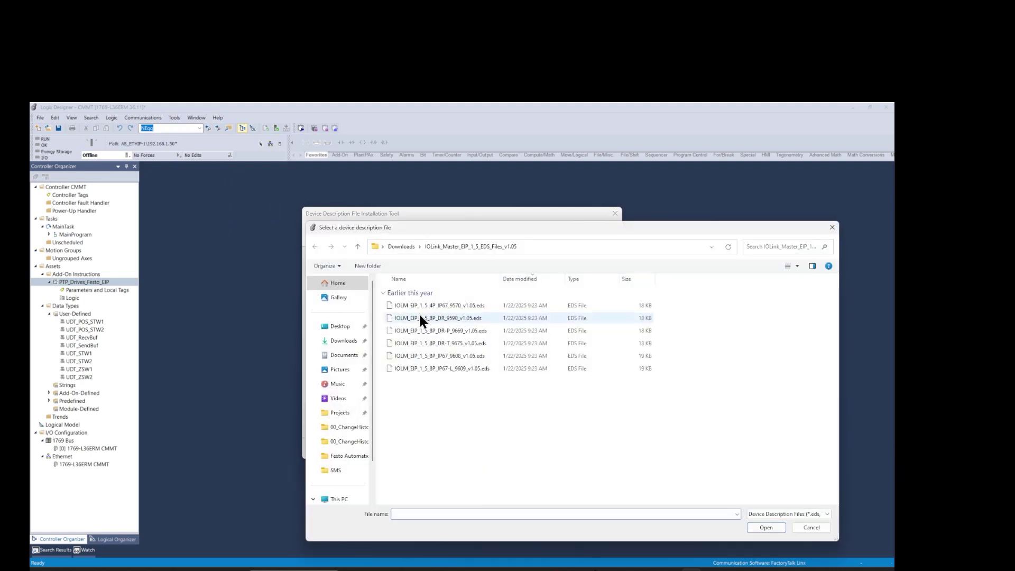
left_click(344, 340)
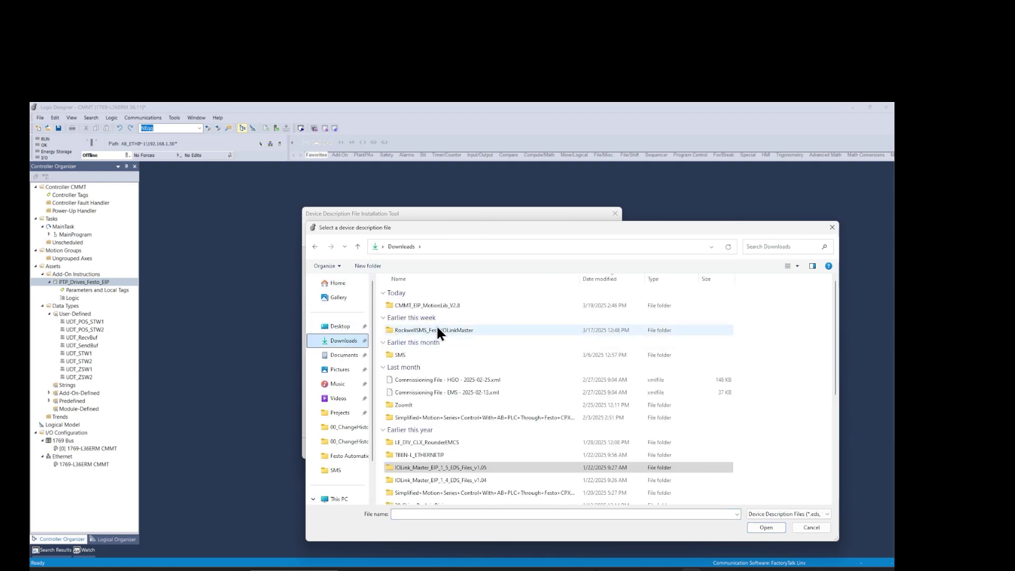
double_click(436, 305)
double_click(431, 305)
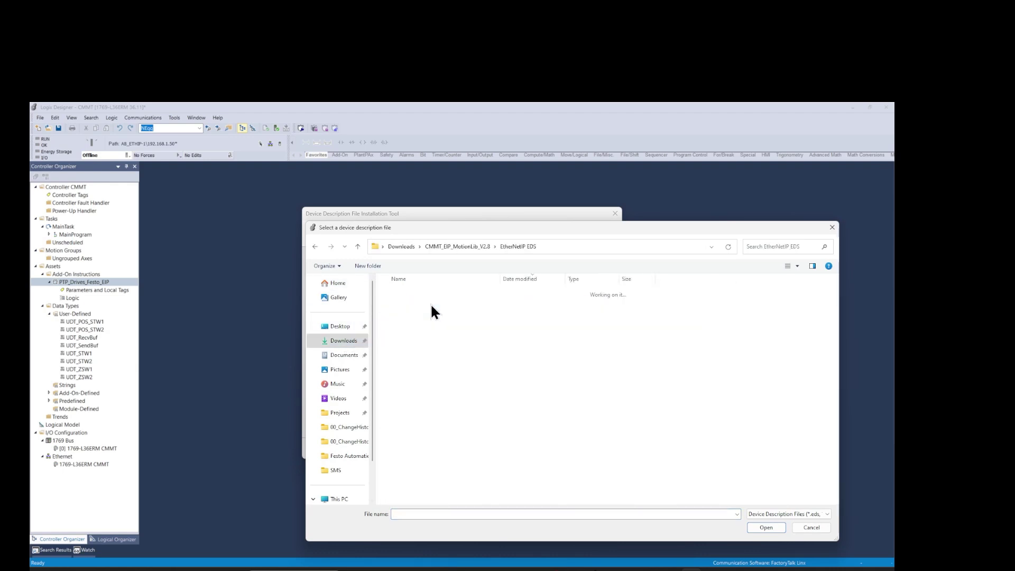
left_click(431, 305)
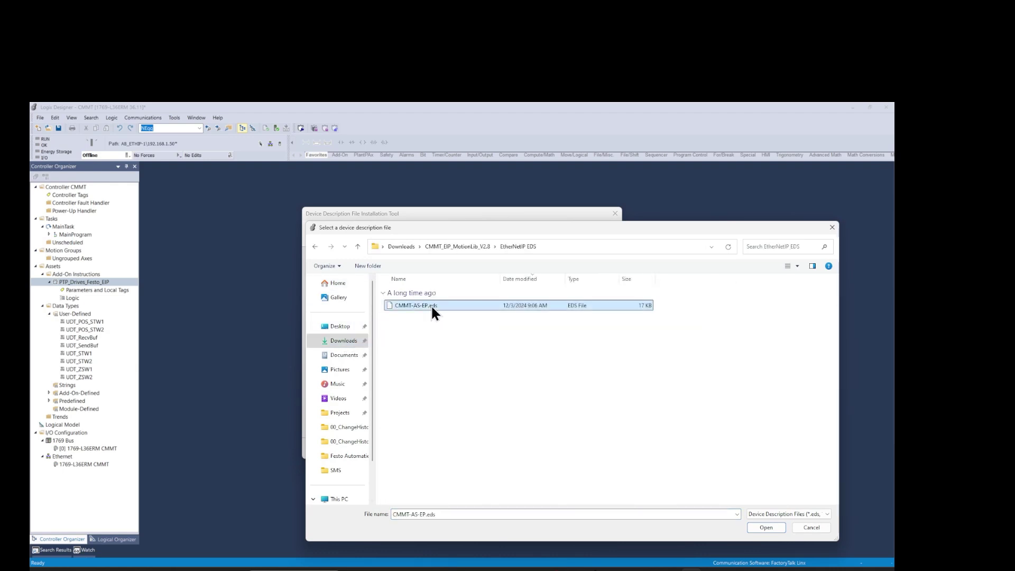
left_click(765, 527)
- Complete the installation wizard to register the CMMT-AS device
left_click(562, 450)
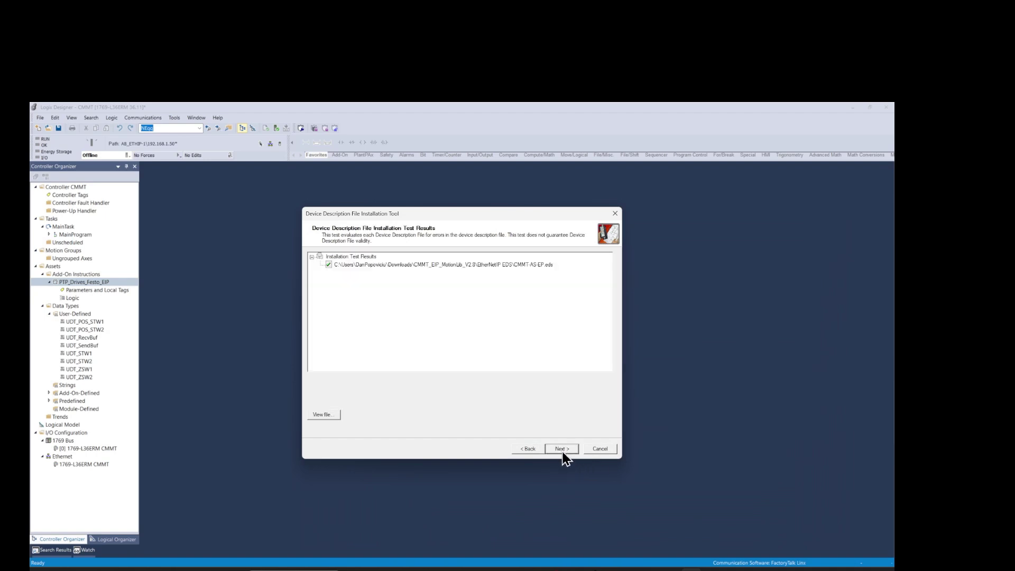
left_click(562, 449)
left_click(562, 449)
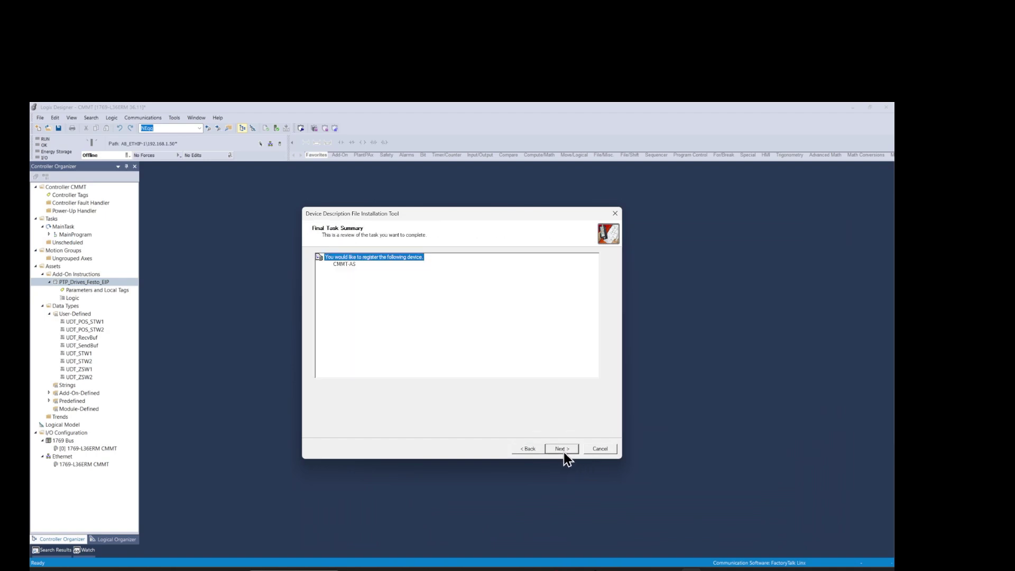
left_click(562, 449)
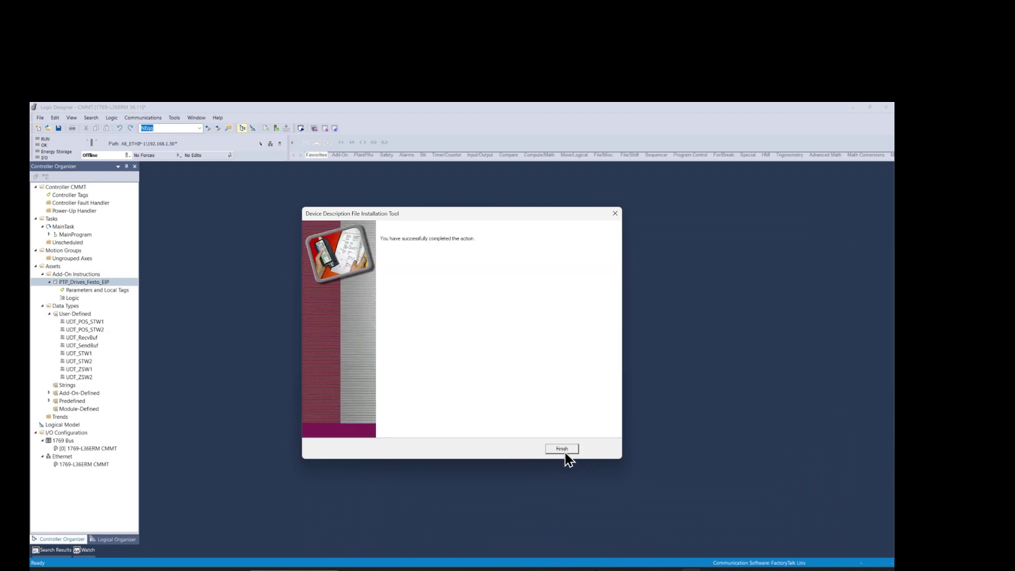
left_click(564, 451)
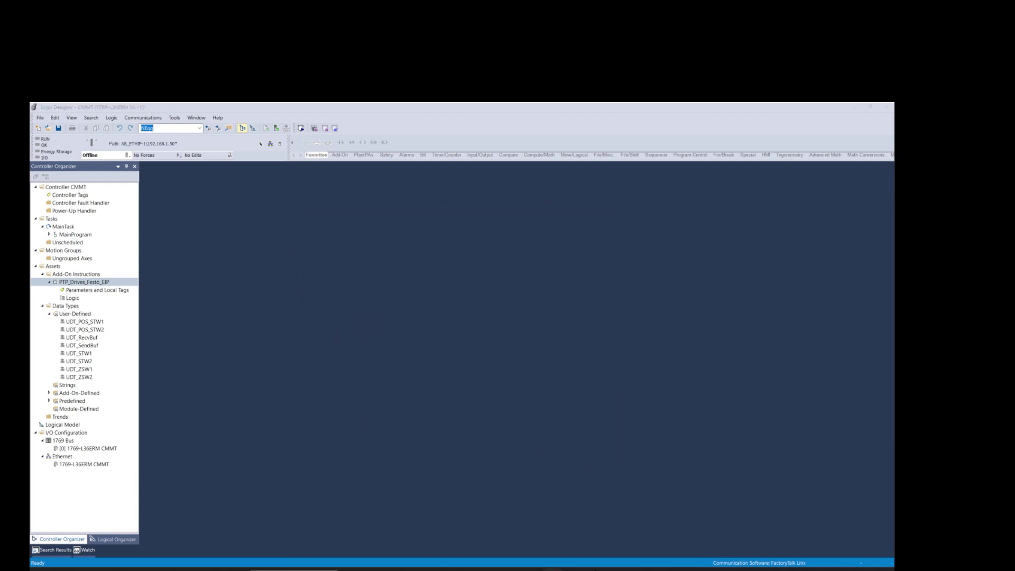
right_click(67, 455)
- Add a CMMT-AS module on Ethernet named cmmt with a private network address
left_click(85, 461)
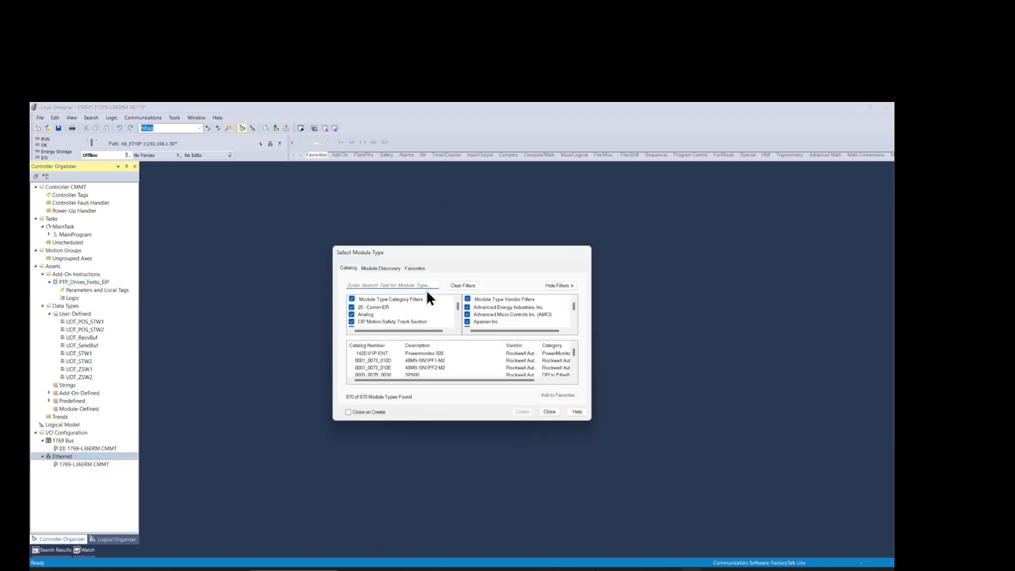
type("cmmt")
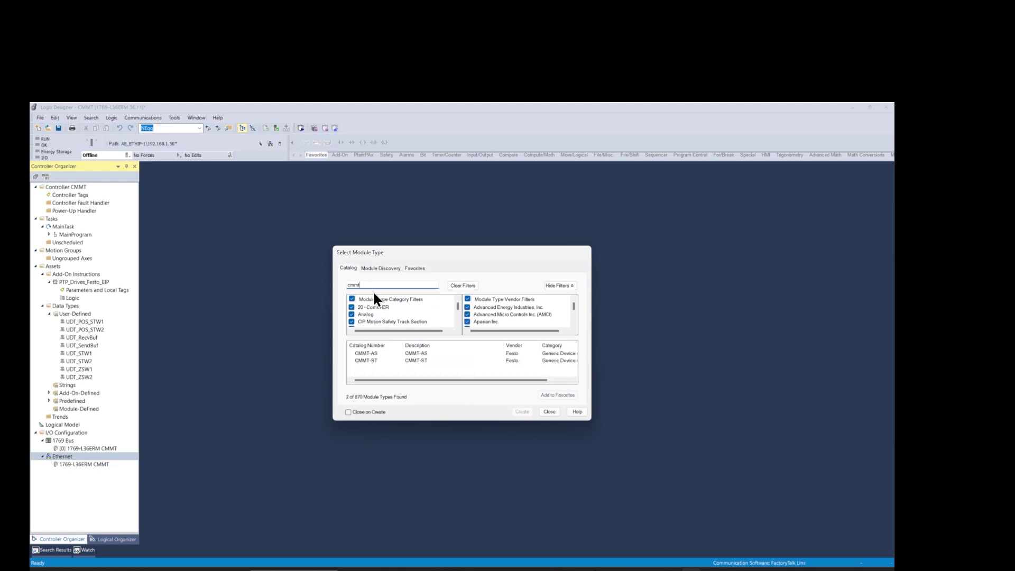
left_click(379, 352)
left_click(517, 413)
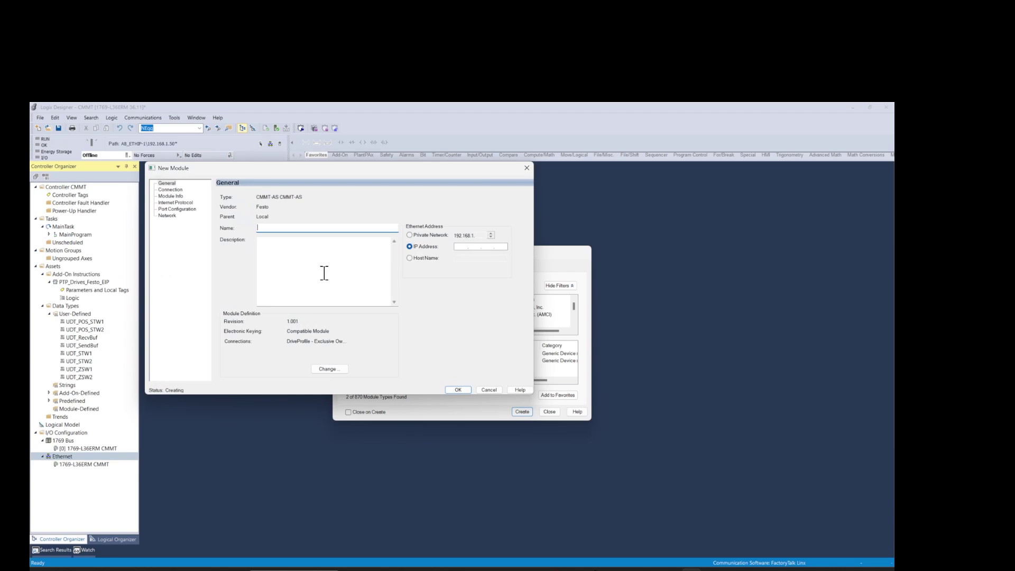
type("cmmt")
left_click(423, 235)
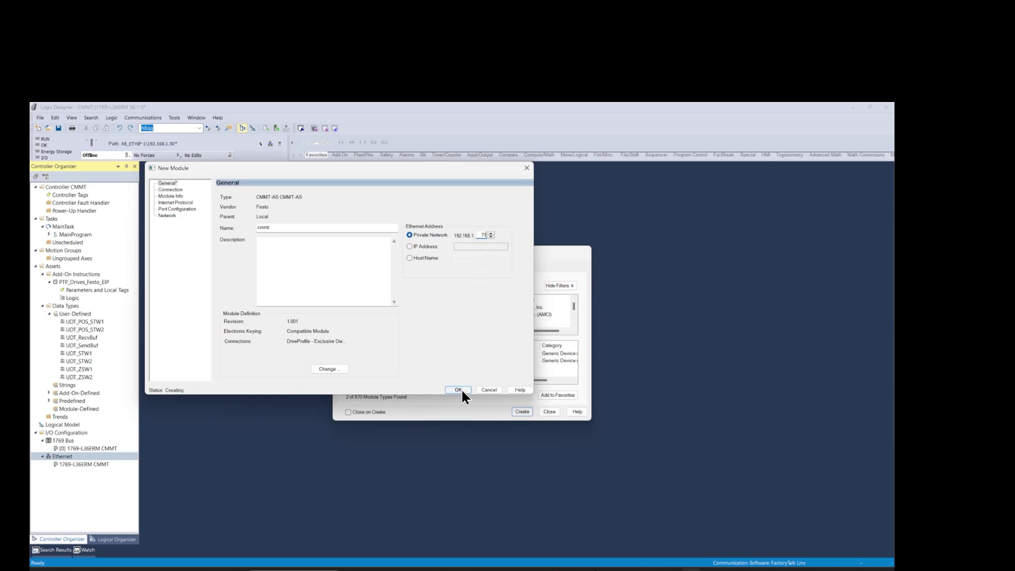
- Define INT connection data with Extended Process Data - Exclusive Owner and accept the change warning
left_click(329, 369)
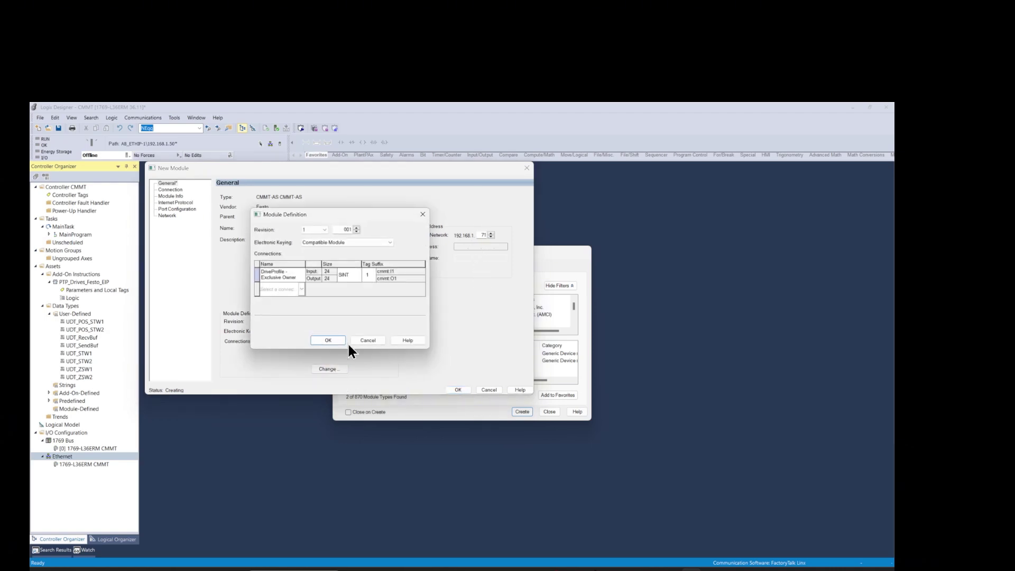
left_click(353, 273)
left_click(353, 291)
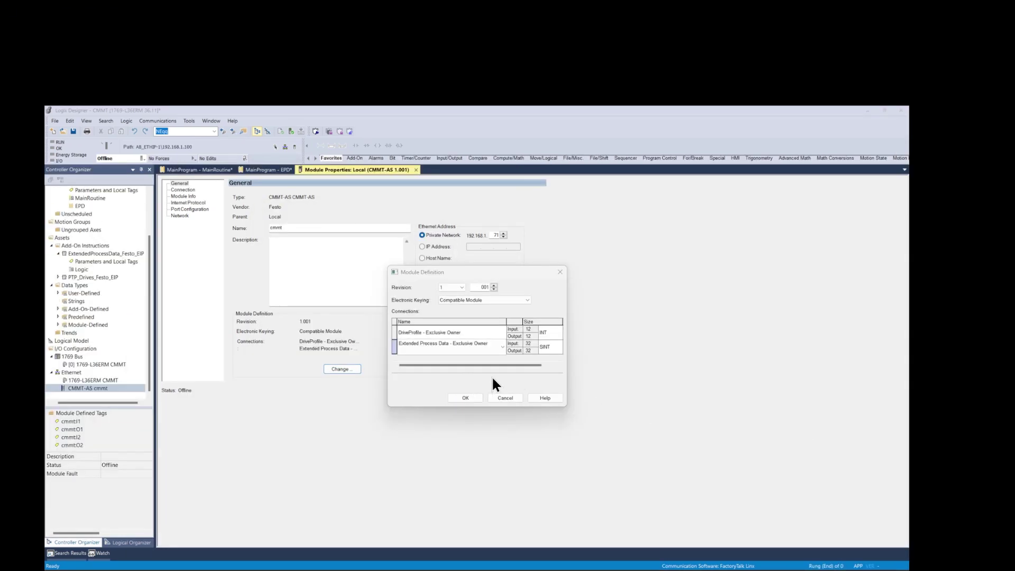
left_click(503, 345)
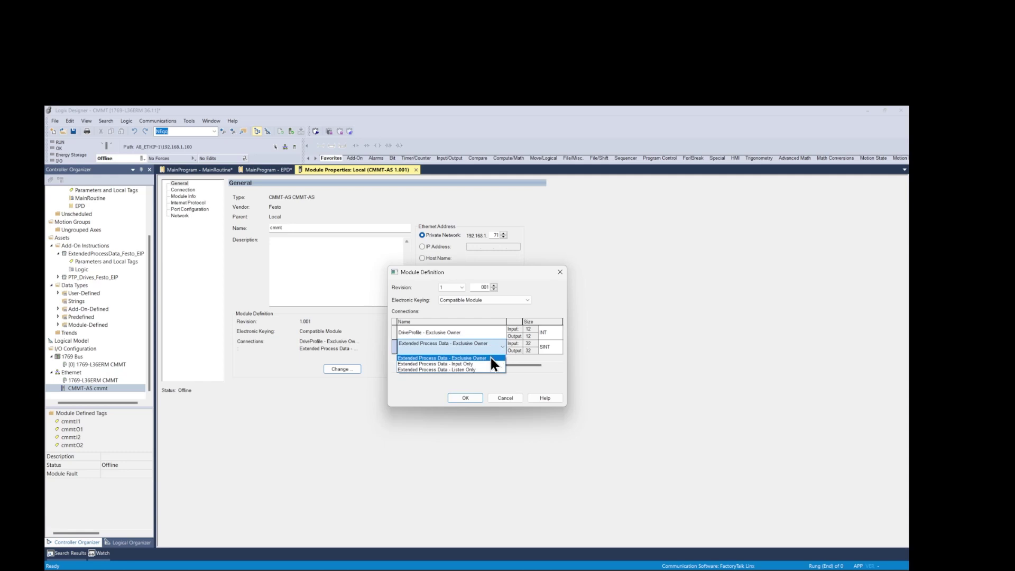
left_click(491, 357)
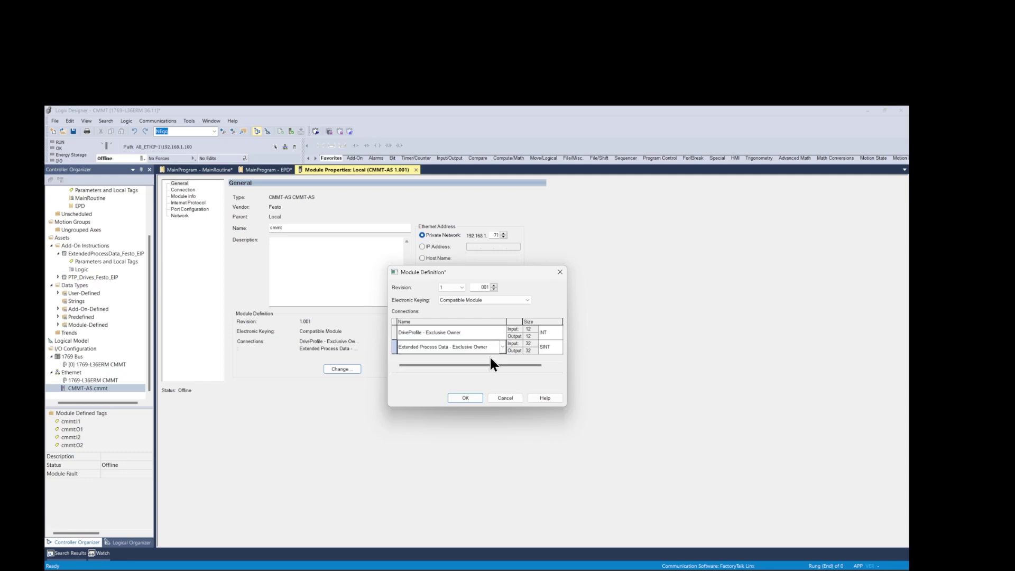
left_click(545, 346)
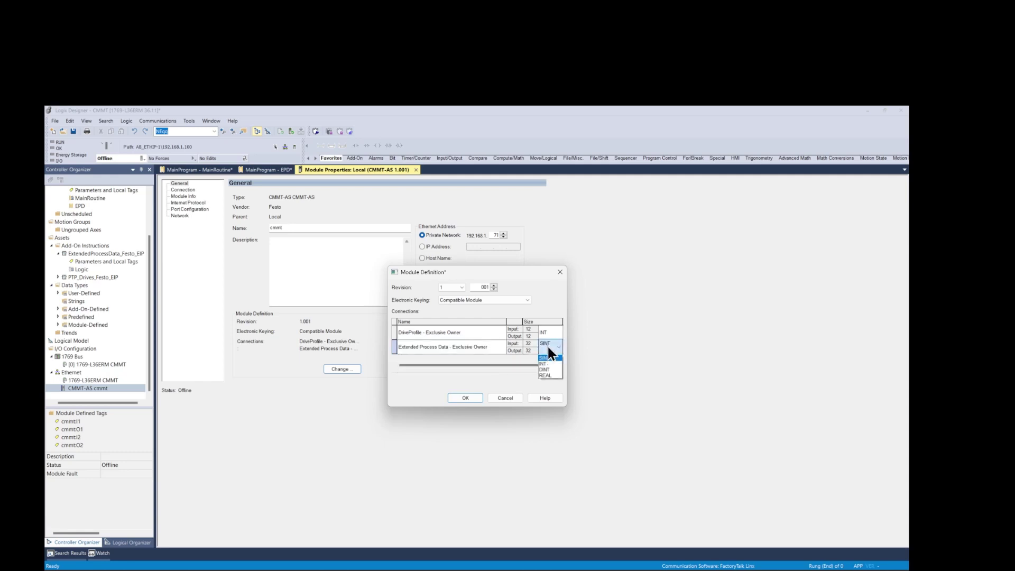
left_click(470, 398)
left_click(467, 363)
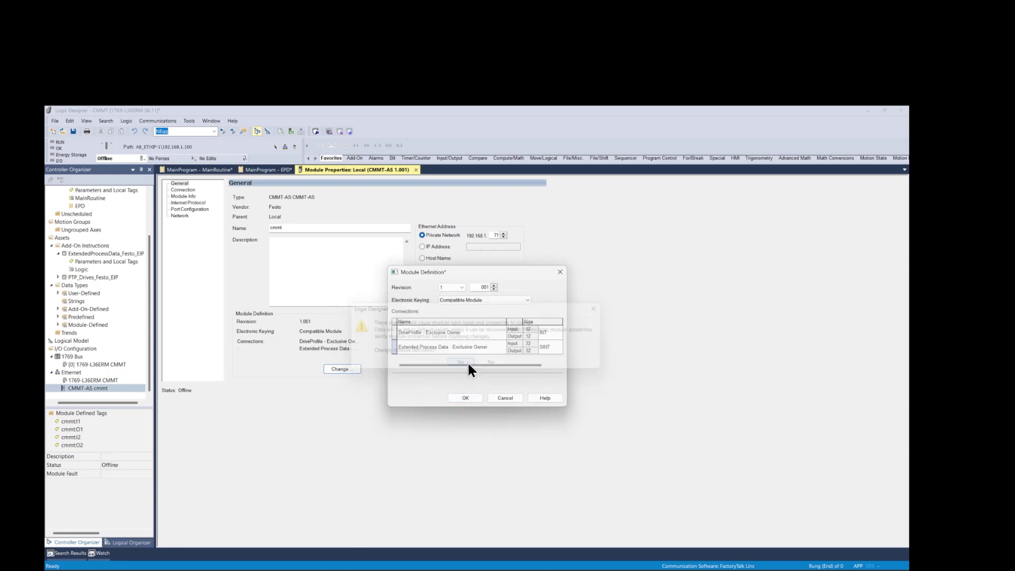
- Download the project to the controller and return it to Remote Run
left_click(439, 388)
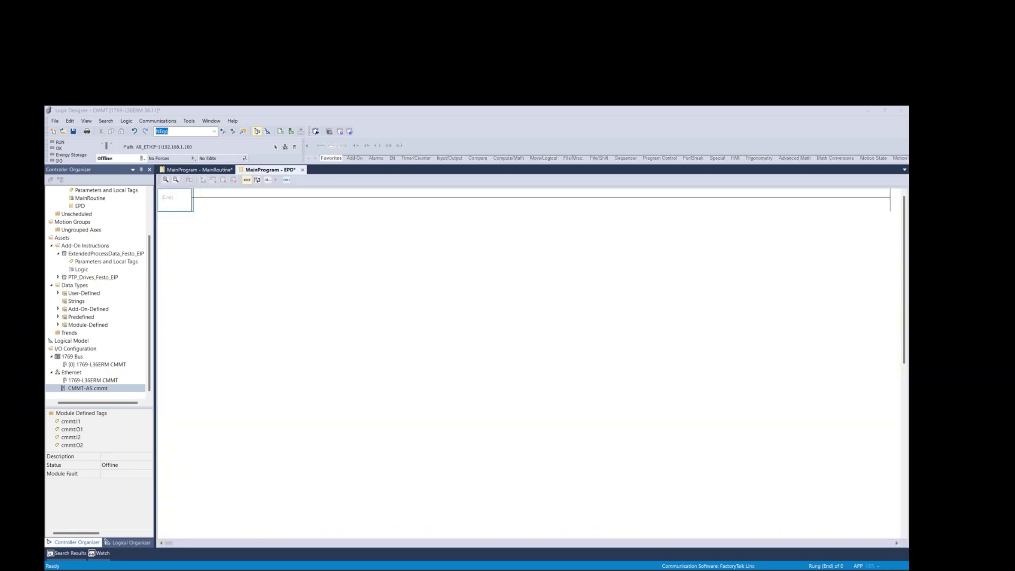
left_click(142, 157)
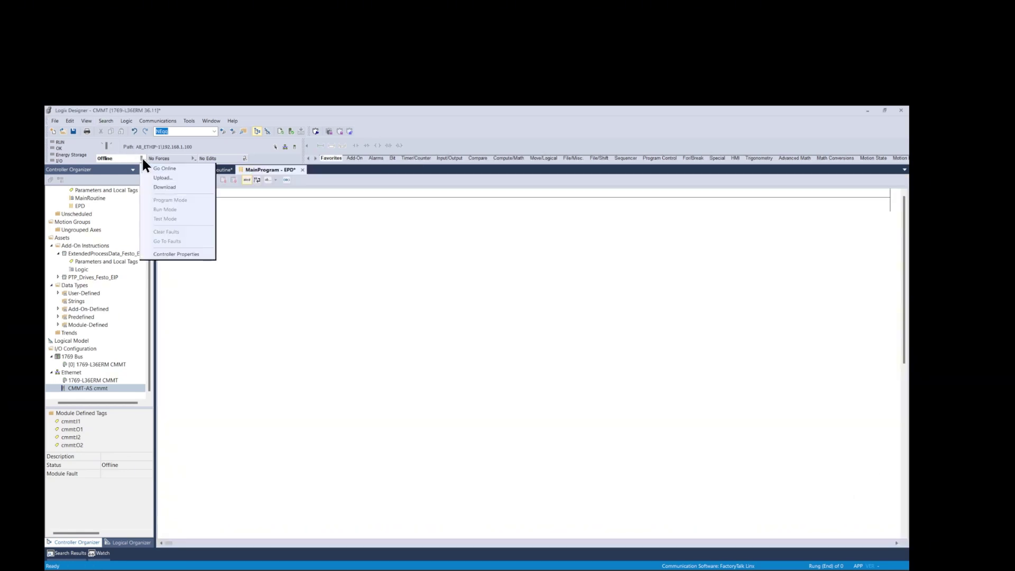
left_click(159, 188)
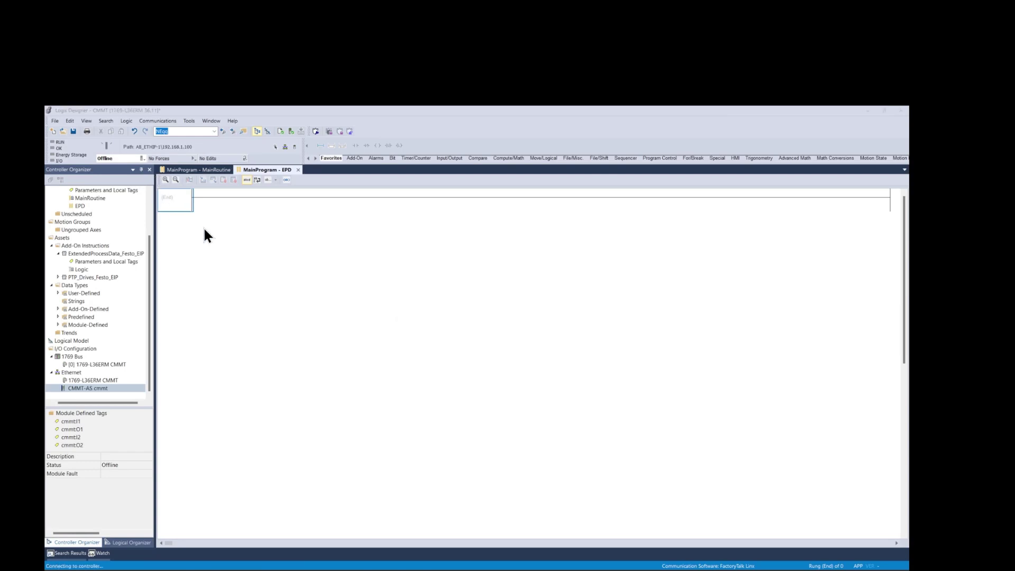
left_click(488, 500)
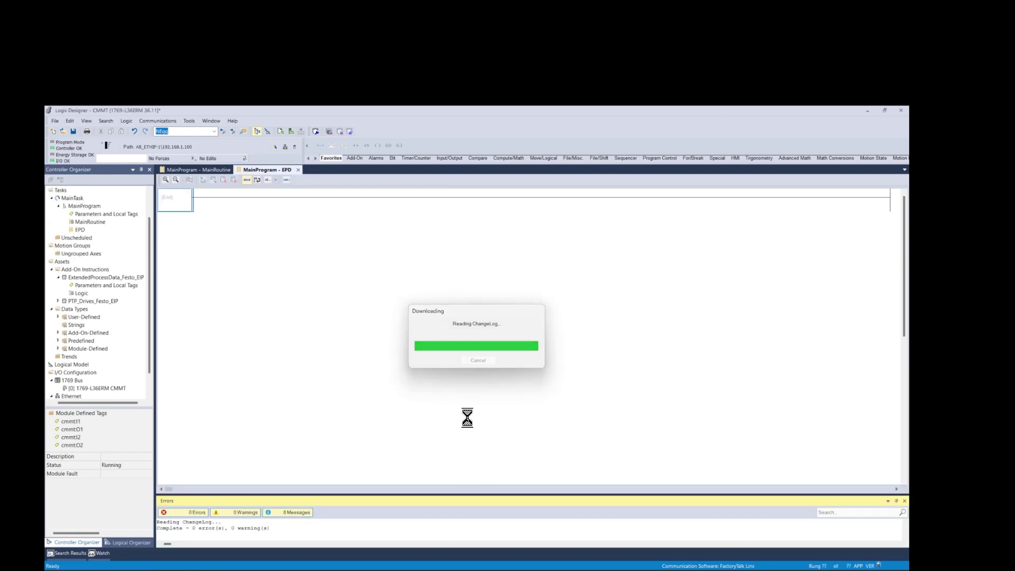
left_click(506, 362)
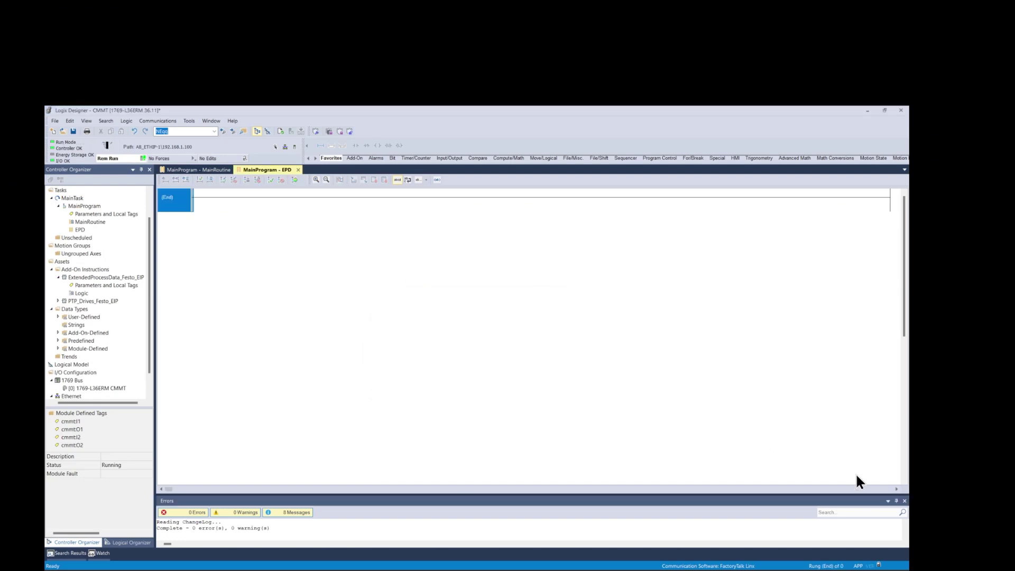
left_click(904, 501)
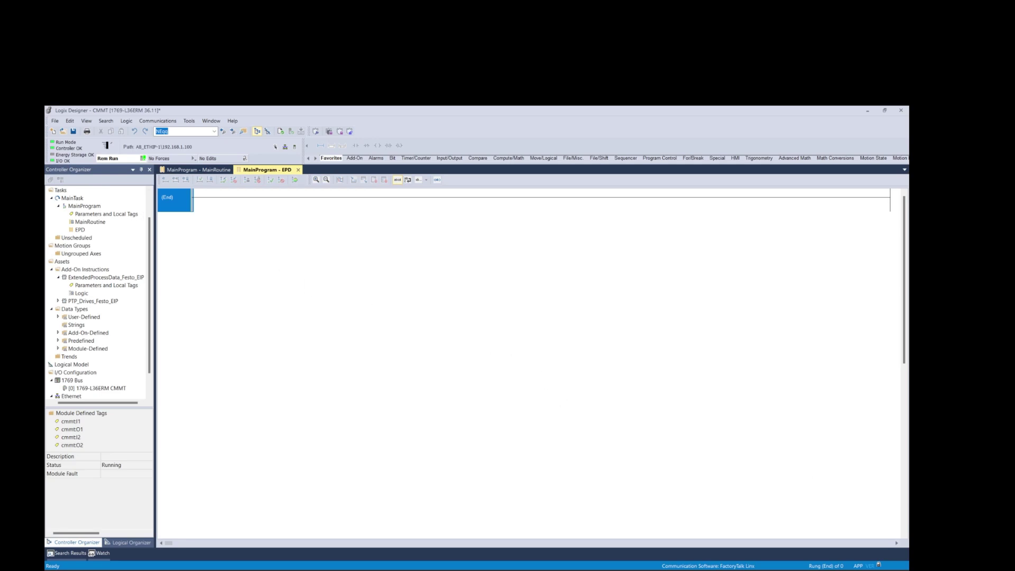
- Insert a new empty rung above End in the EPD routine
left_click(106, 276)
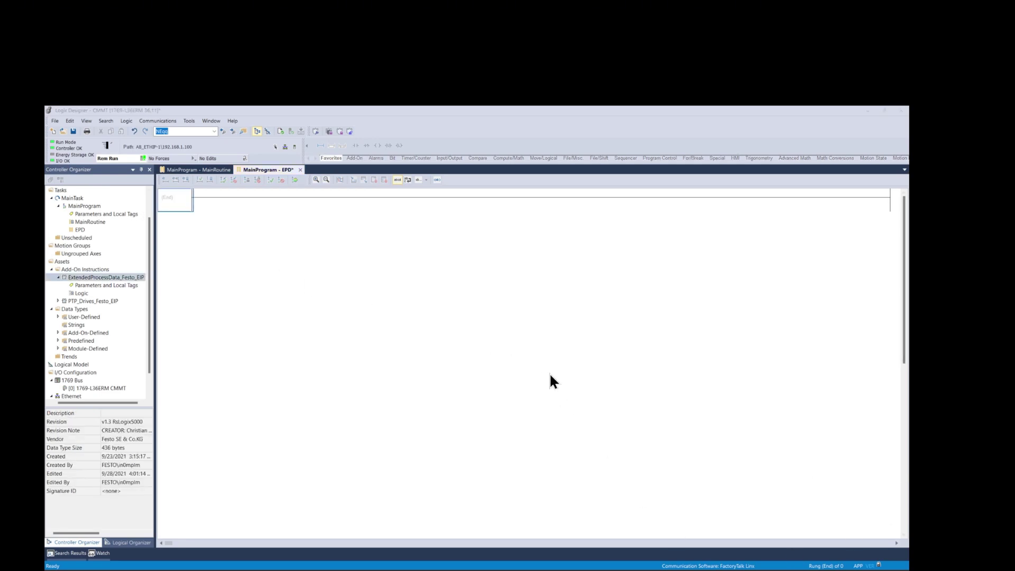
left_click(178, 200)
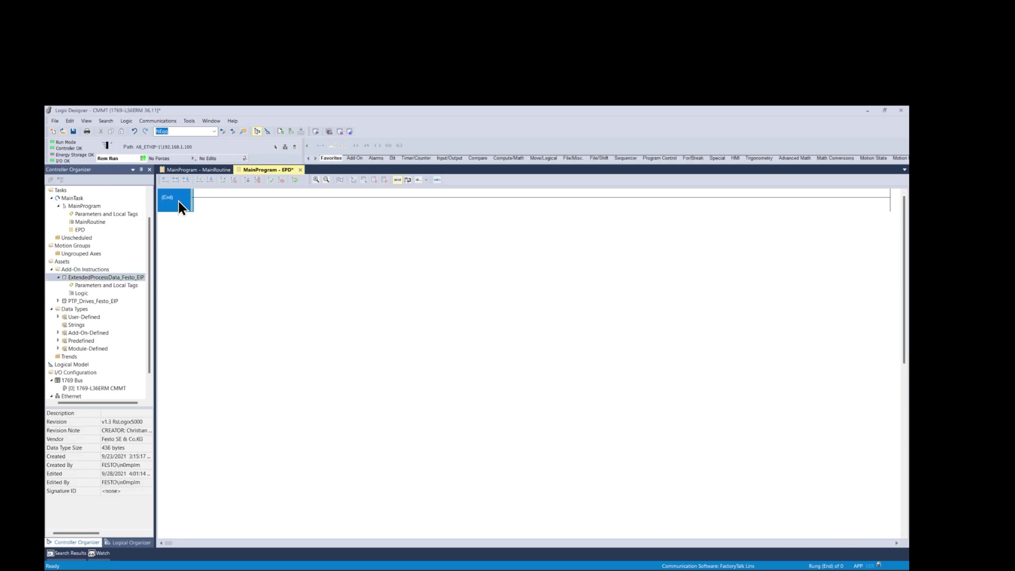
left_click(319, 145)
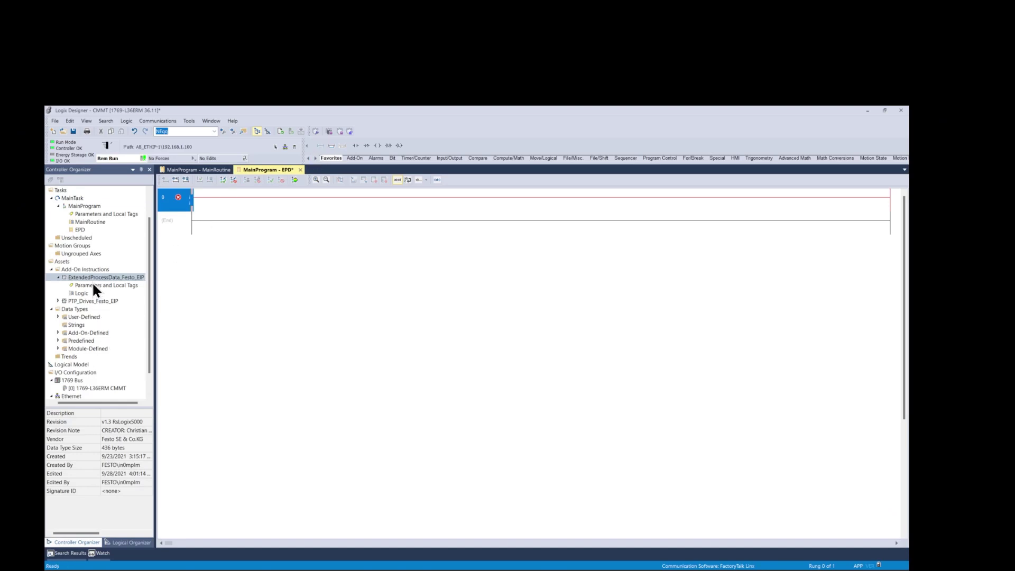
- Place ExtendedProcessData_Festo_EIP on rung 0 and create its new tag EPD_AOI
left_click_drag(88, 275, 206, 200)
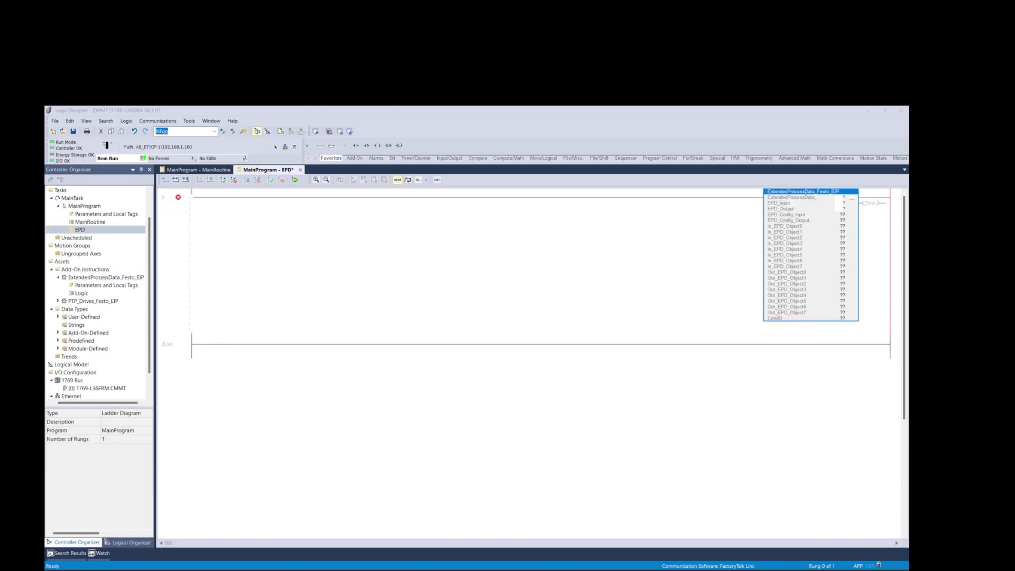
left_click(833, 195)
key("Caps_Lock")
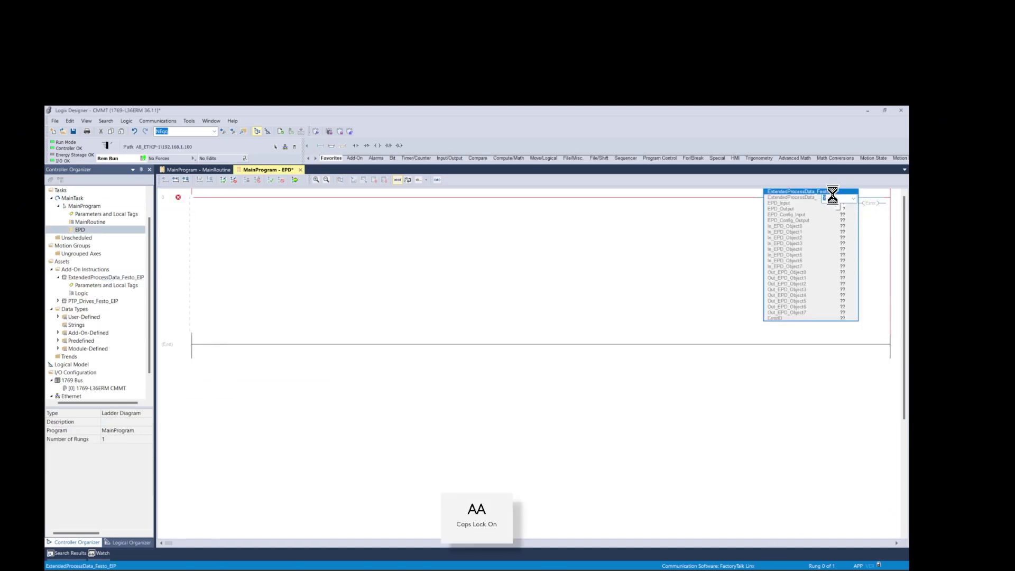
type("EPD_A")
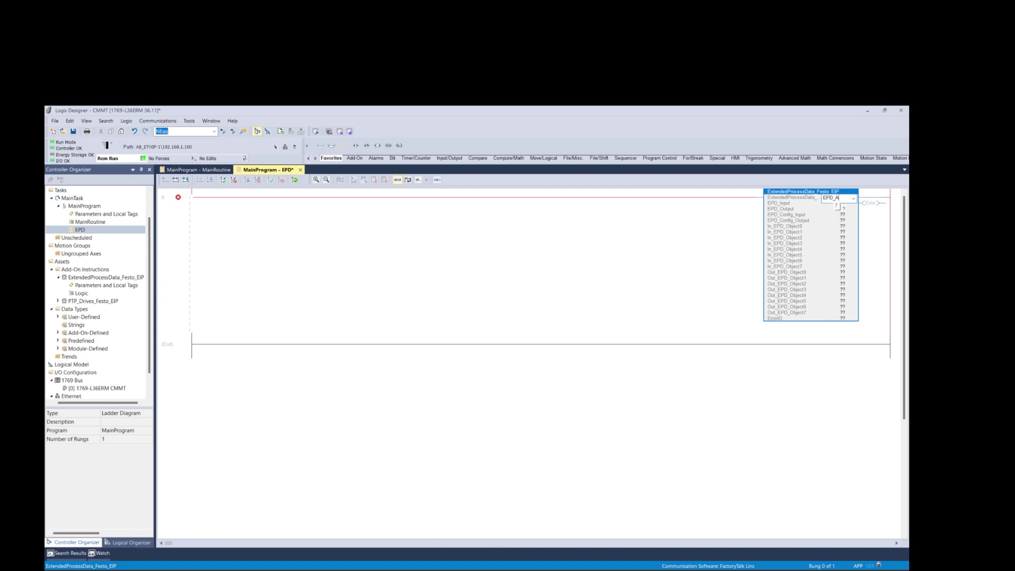
type("OI")
left_click(737, 223)
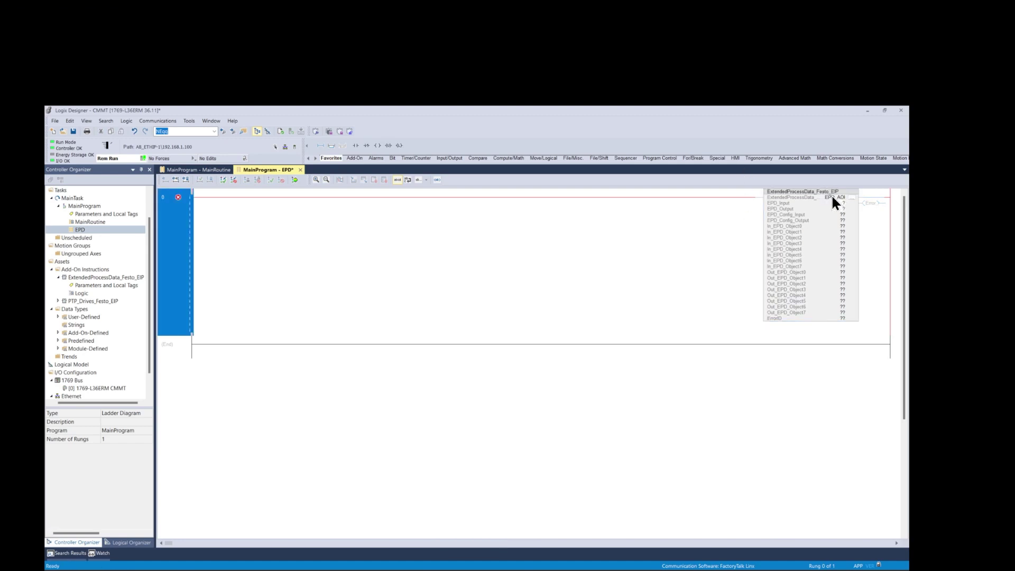
right_click(832, 198)
left_click(832, 200)
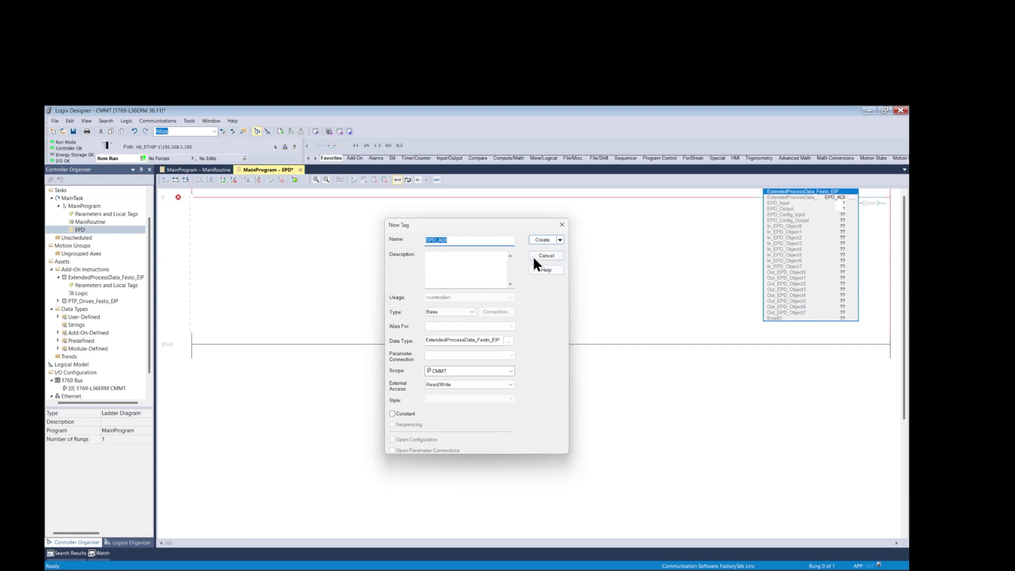
left_click(543, 239)
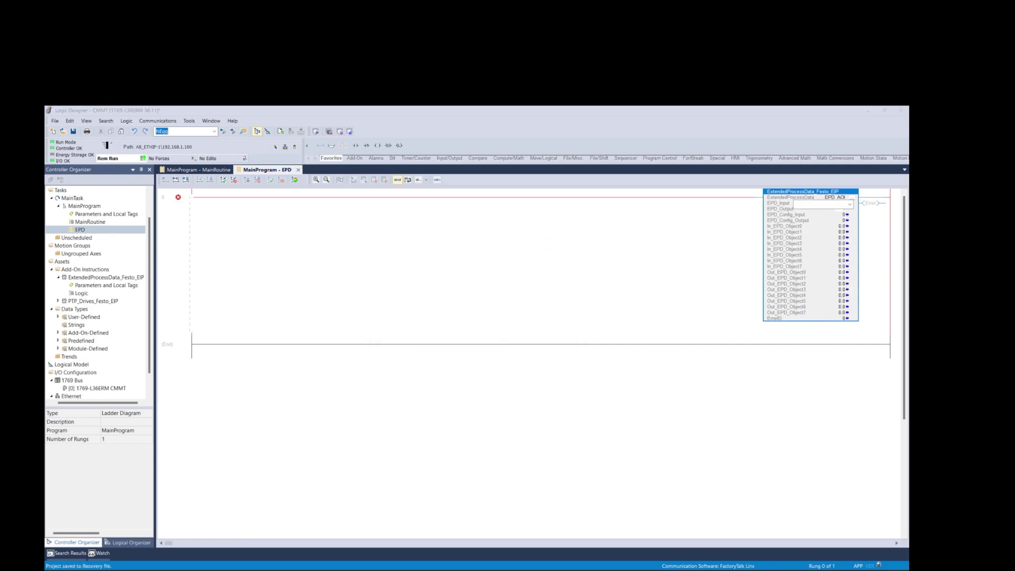
- Assign CMMT:I2.Data to EPD_Input and CMMT:O2.Data to EPD_Output
left_click(801, 203)
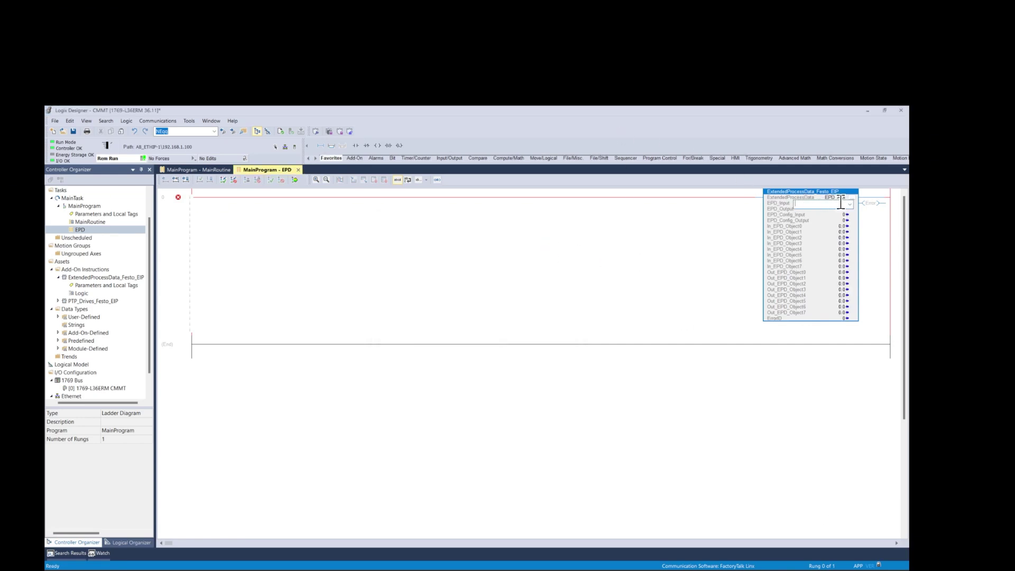
left_click(849, 204)
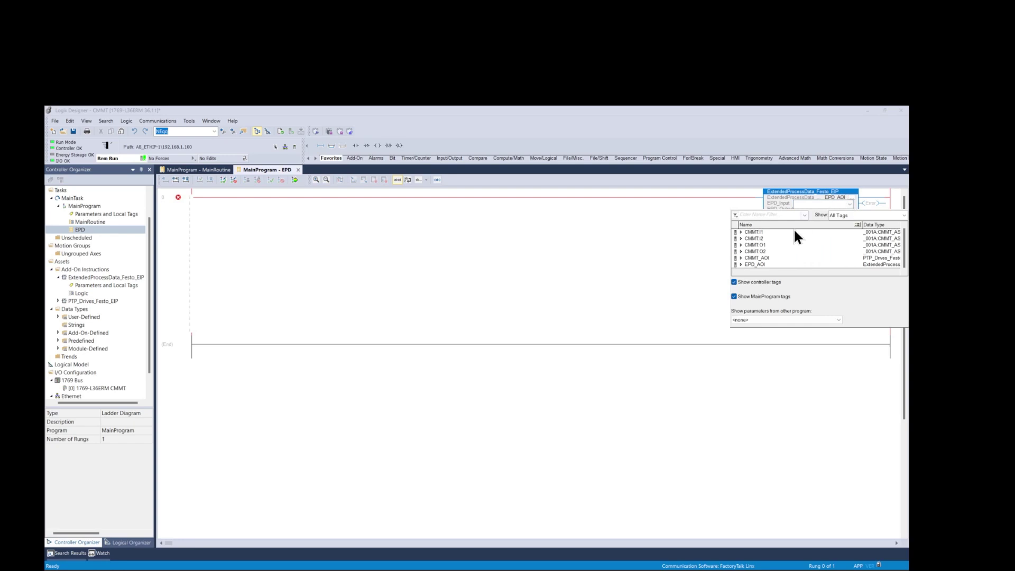
left_click(741, 238)
double_click(775, 251)
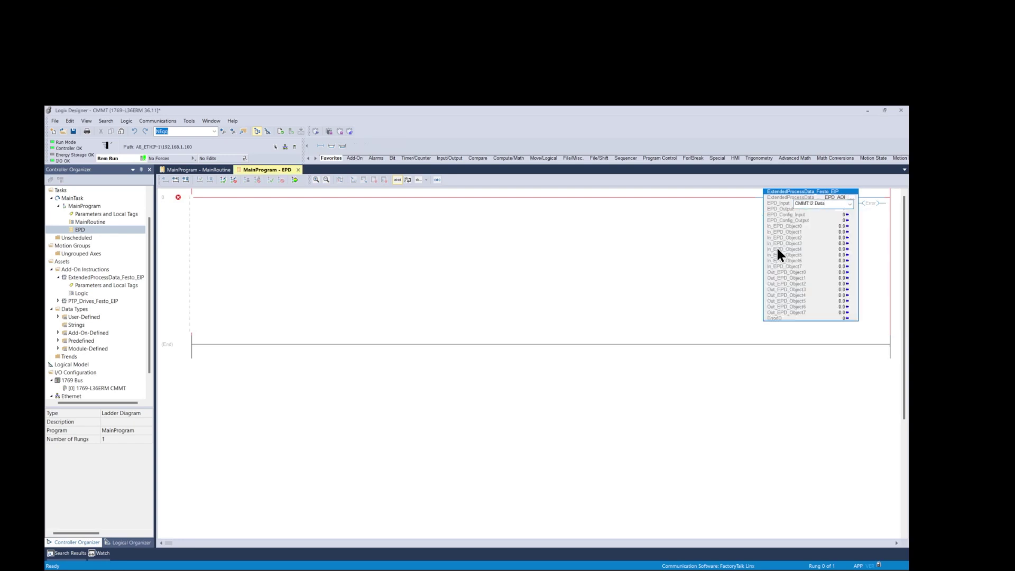
double_click(841, 209)
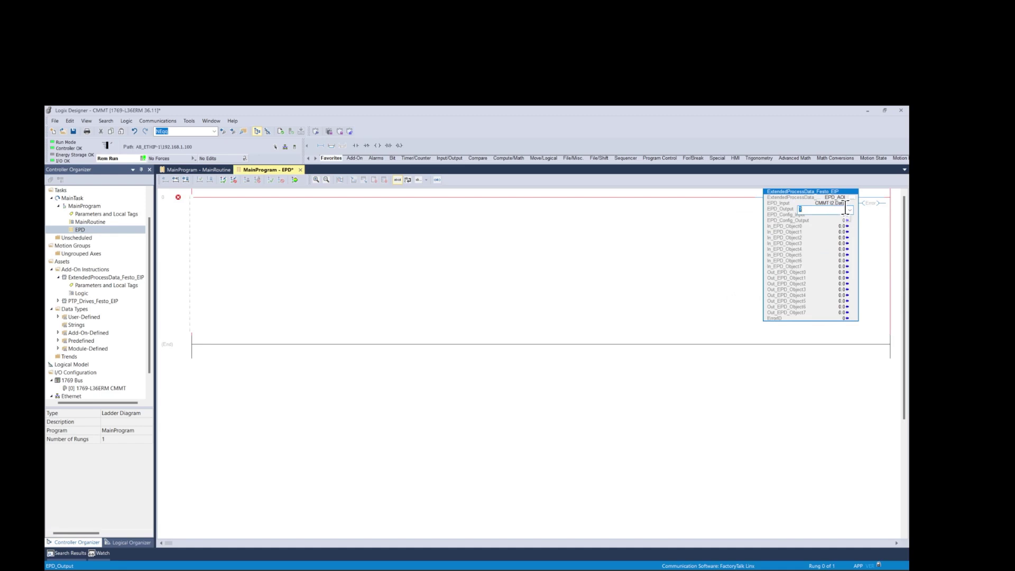
left_click(849, 209)
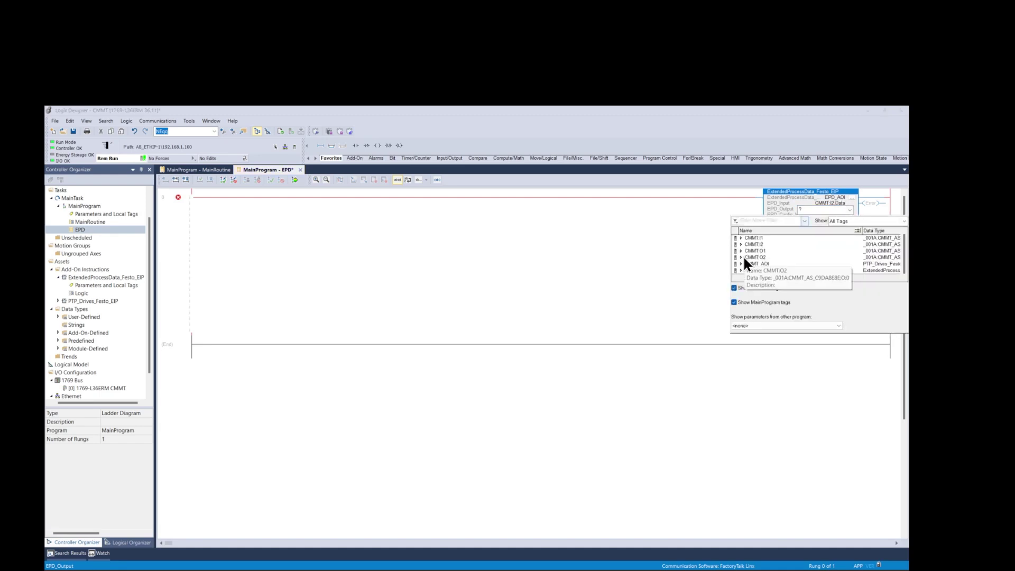
left_click(741, 257)
double_click(761, 263)
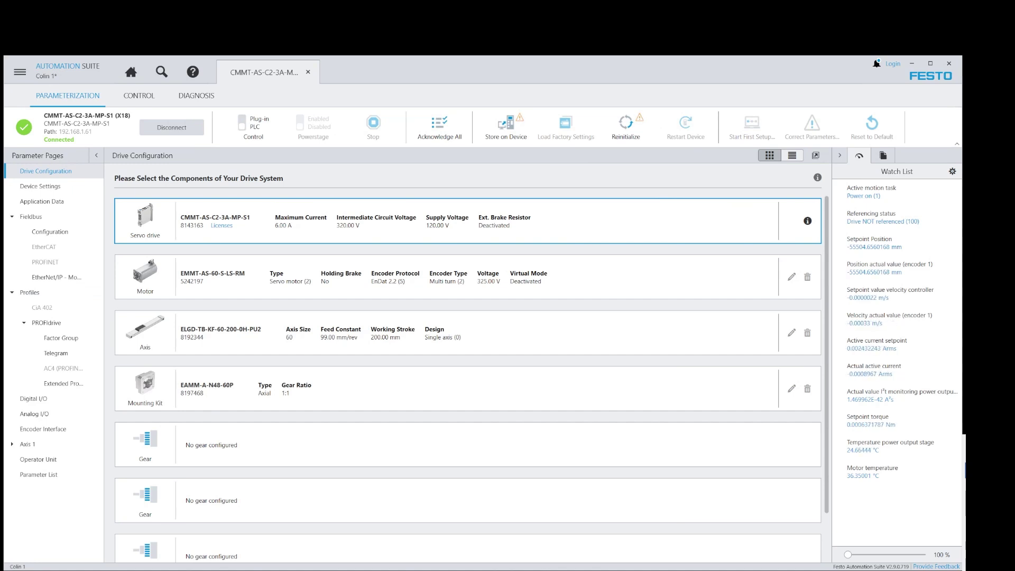
- On PROFIdrive's Extended Process Data page, add Actual maximum current as a sent channel
left_click(30, 293)
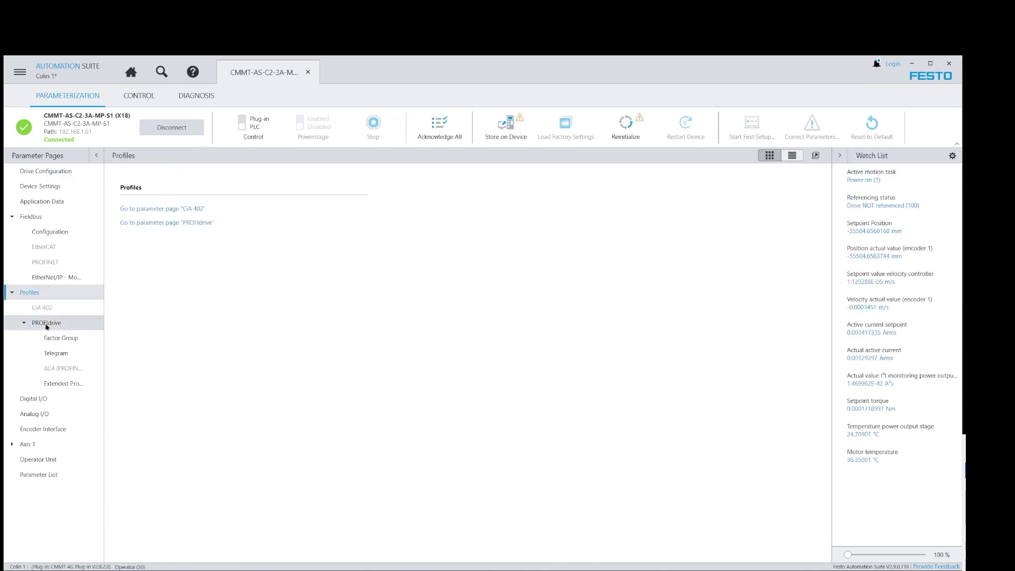
left_click(46, 324)
left_click(63, 383)
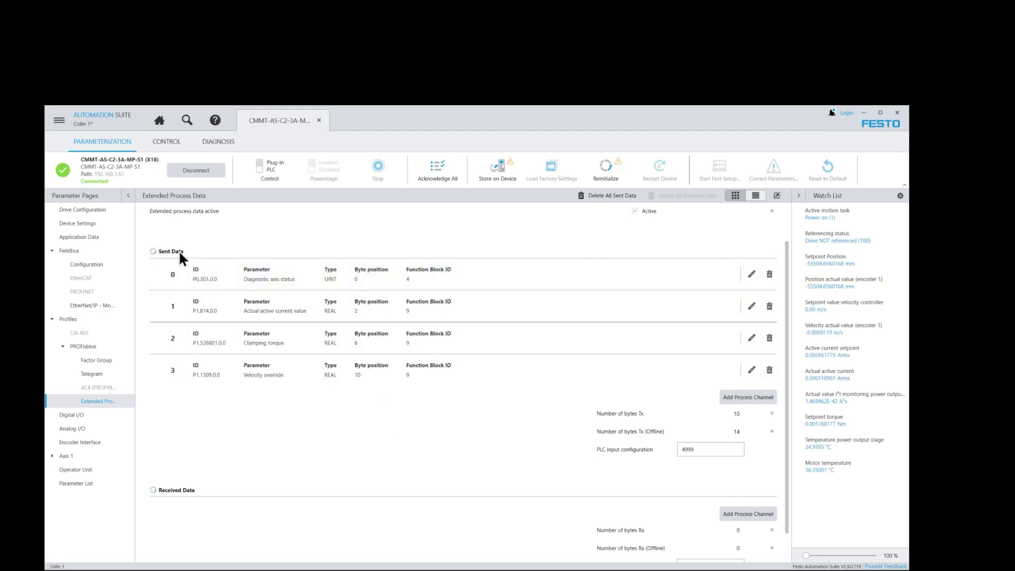
left_click(730, 399)
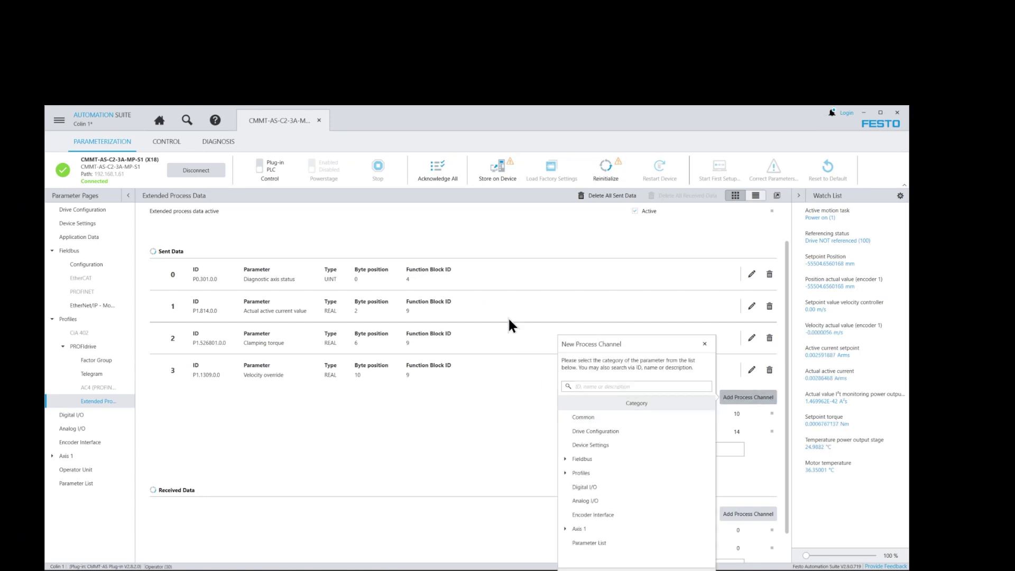
left_click(564, 527)
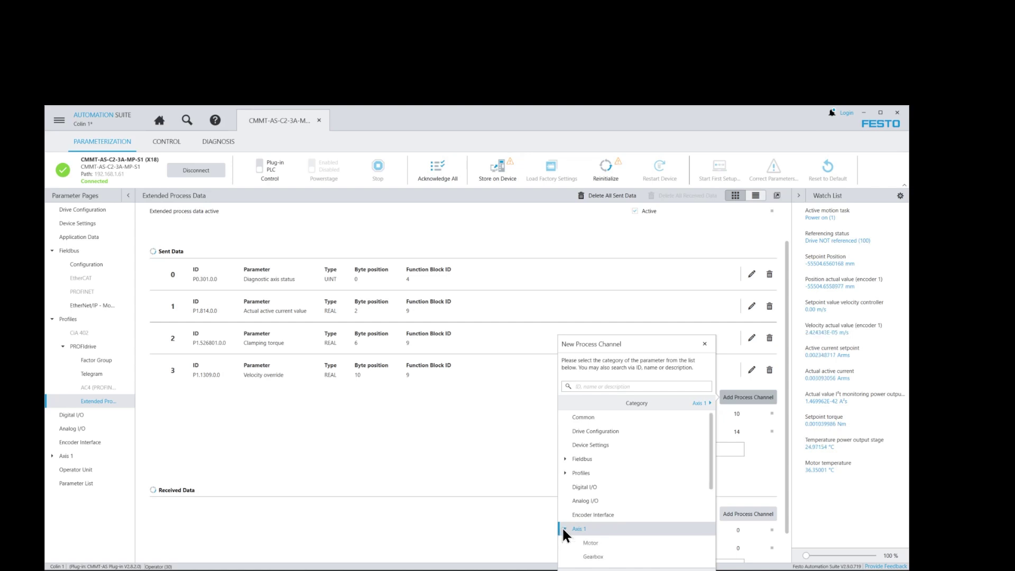
left_click(592, 543)
scroll(666, 541, "down", 3)
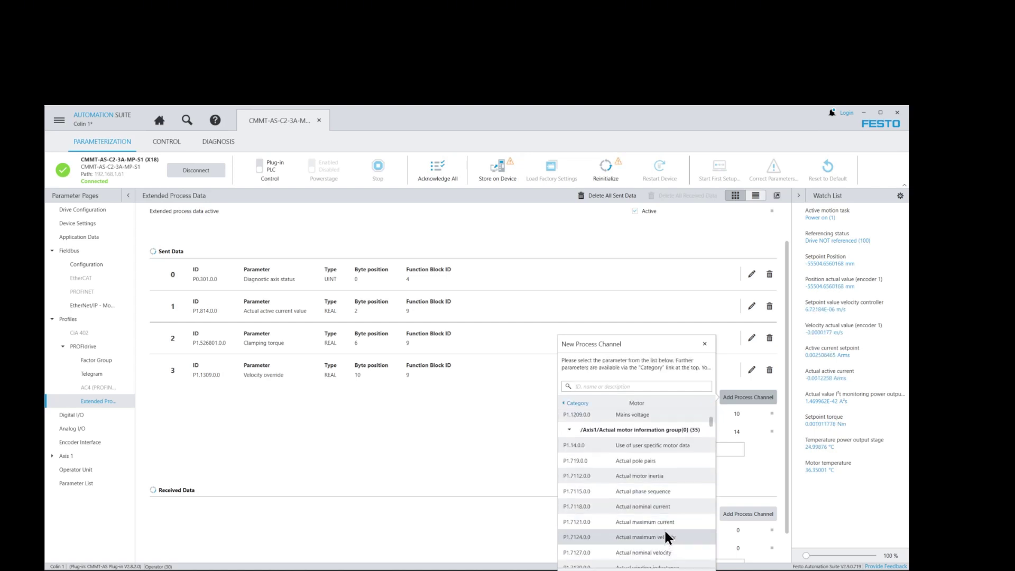
left_click(661, 521)
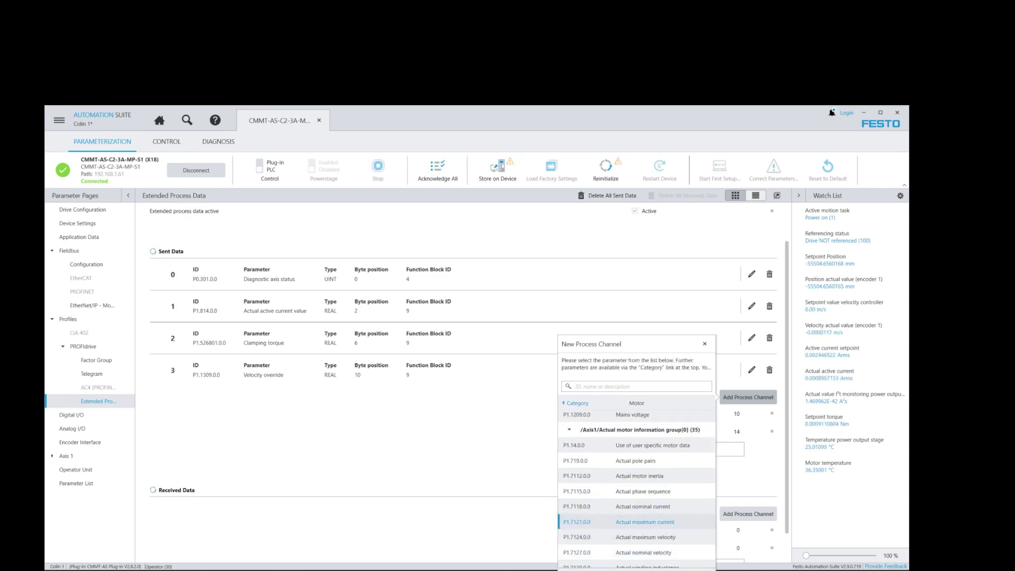
double_click(661, 521)
- Add Referencing method as a received process data channel
left_click(742, 482)
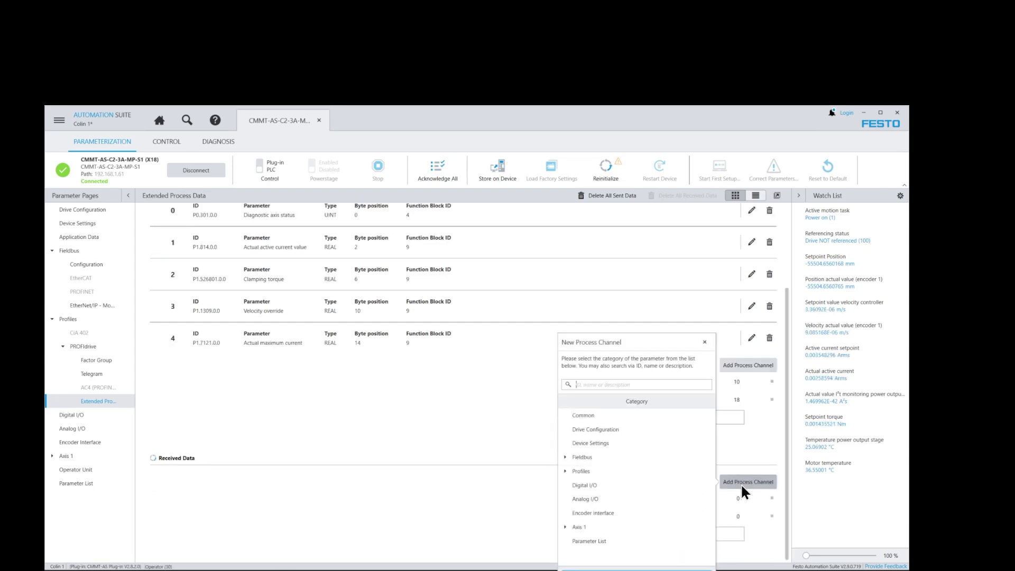
left_click(587, 538)
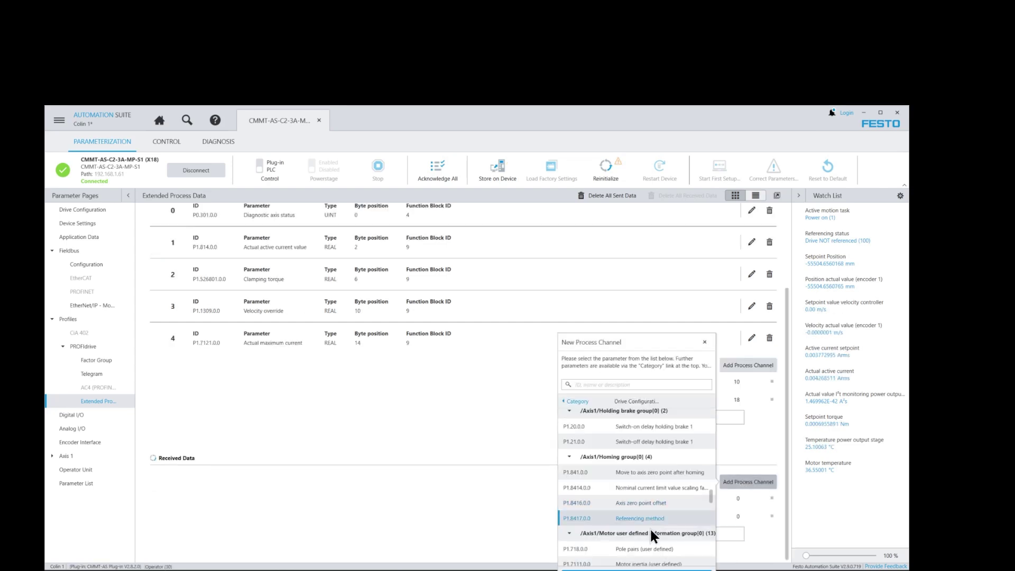
double_click(649, 528)
mouse_move(656, 570)
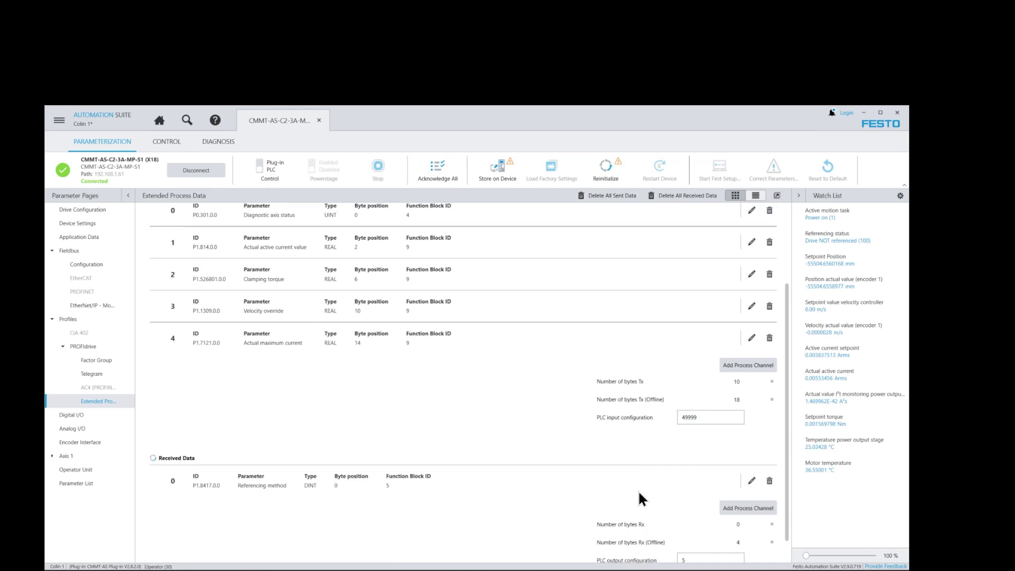
key("alt+Tab")
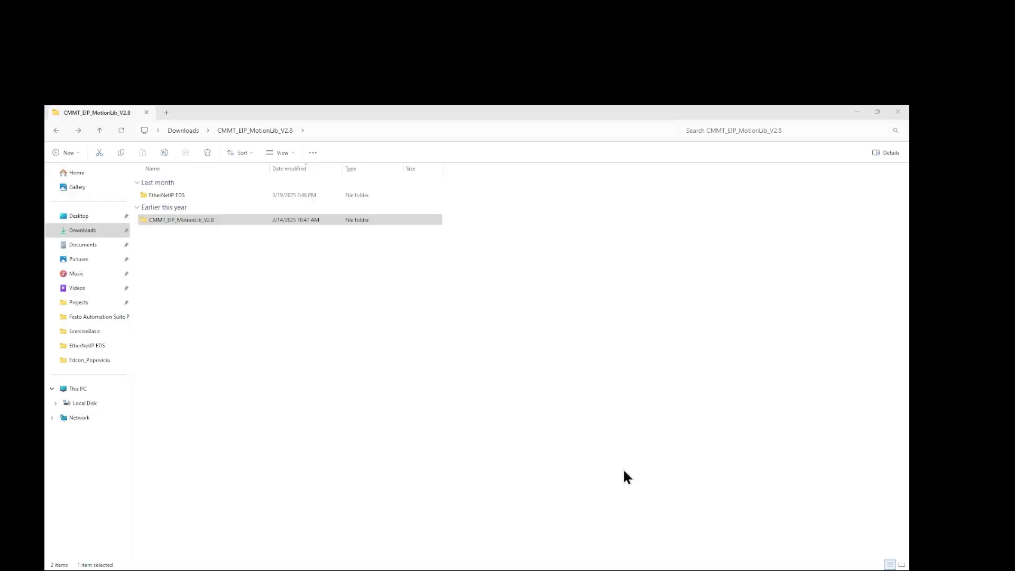
- Open CMMT_Tel910_EPD_v1_3_EDS_L30ERMV20_04.ACD from 50_Examples and select its MainProgram
left_click(687, 529)
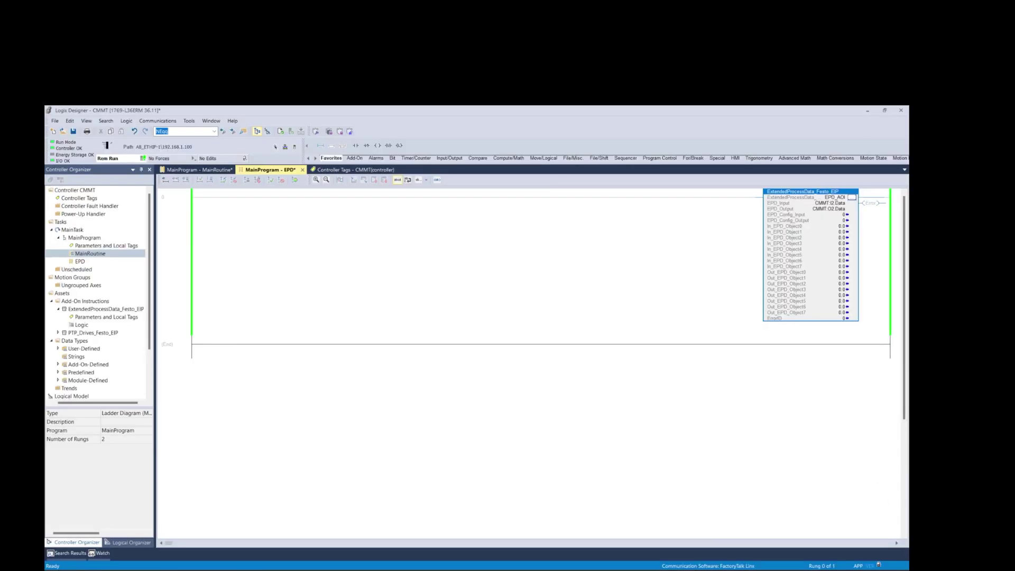
left_click(186, 207)
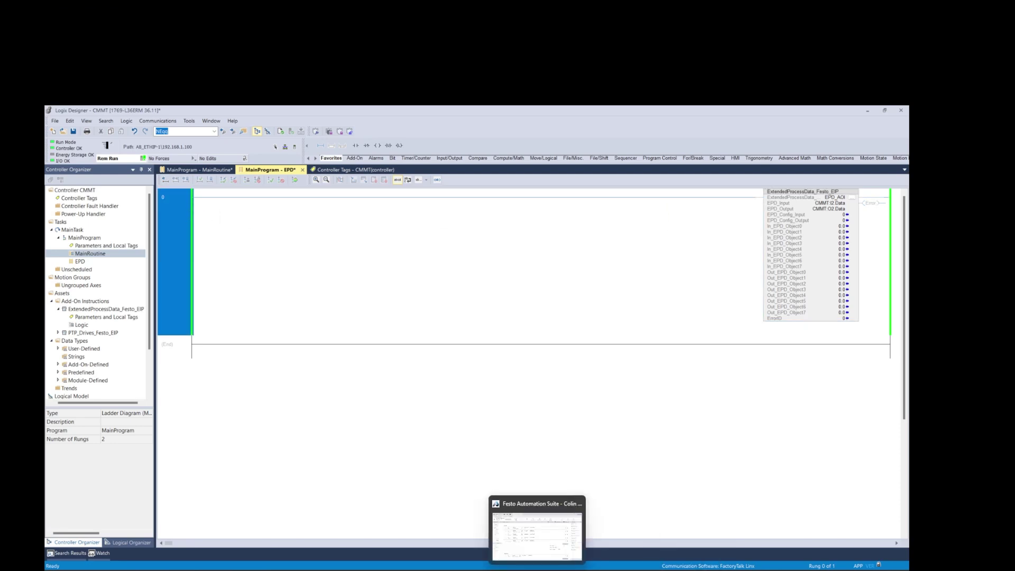
left_click(468, 545)
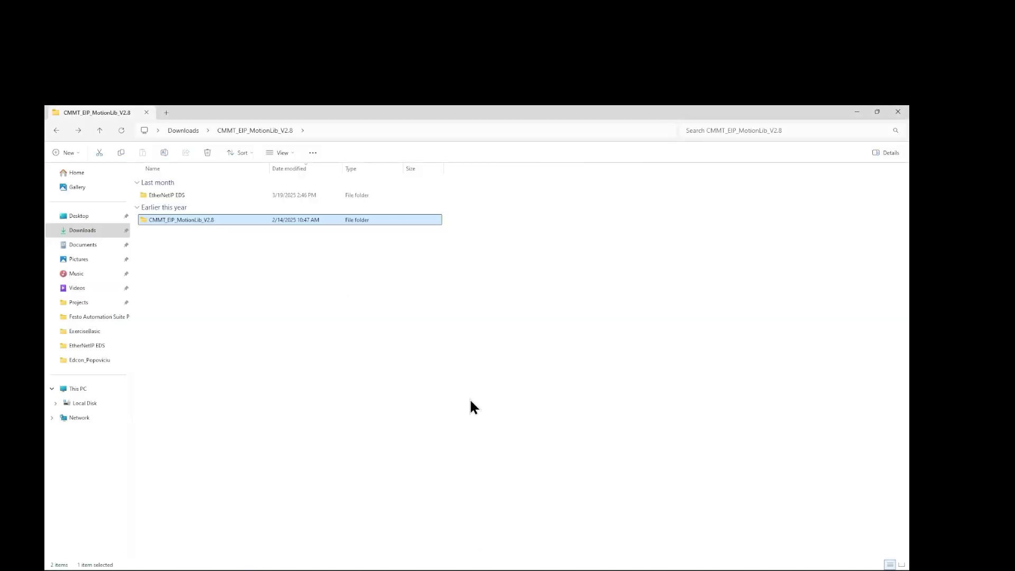
double_click(184, 219)
double_click(179, 195)
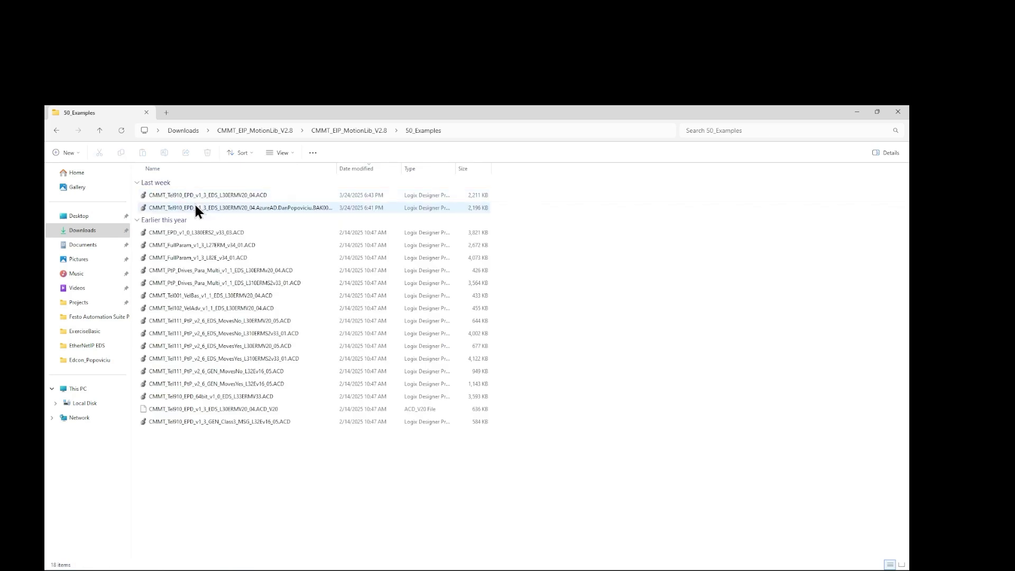
left_click(211, 196)
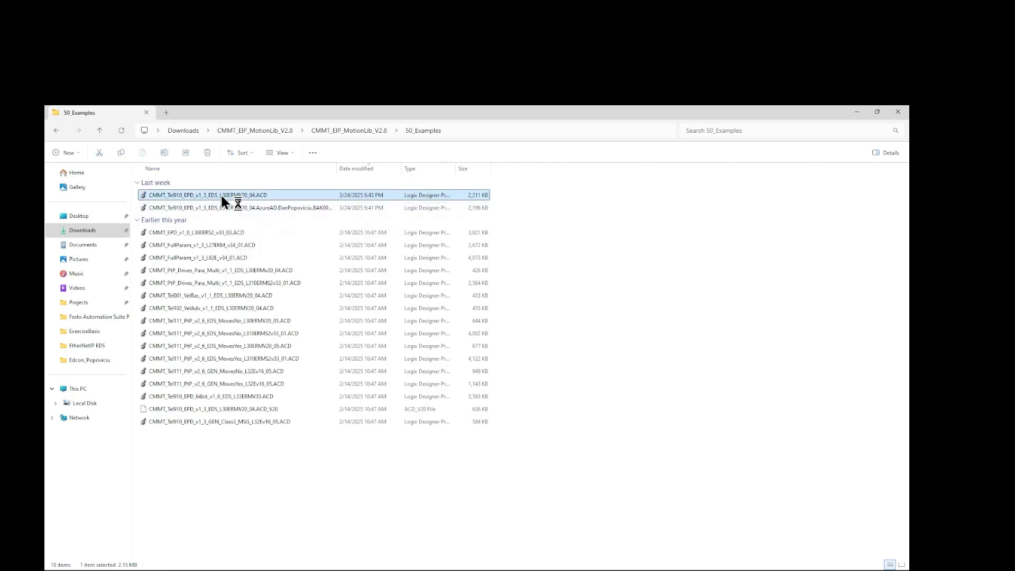
double_click(221, 193)
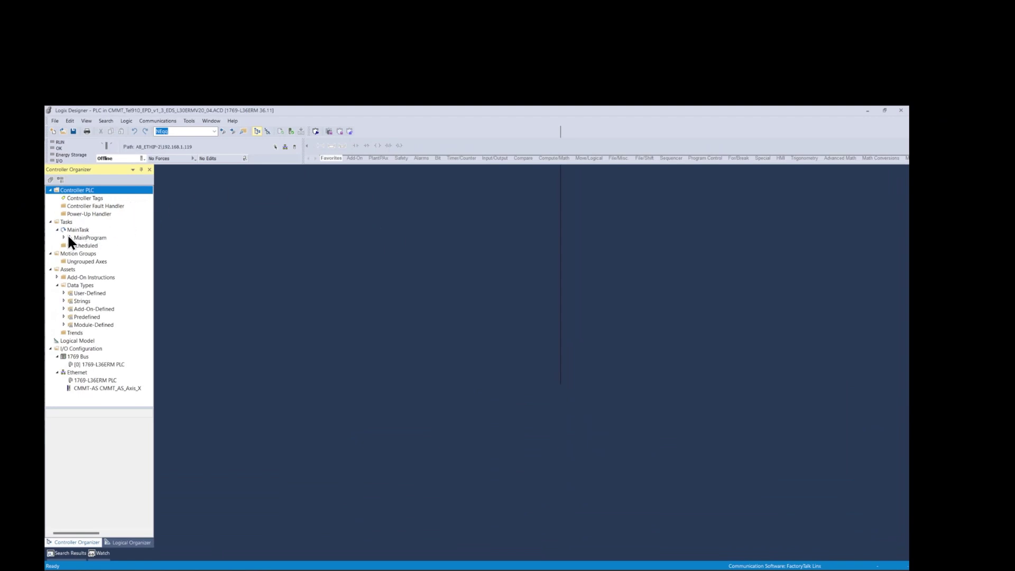
left_click(68, 237)
- Write rung 0's comment in the EPD routine with the EPD configuration and read/write data notes
left_click(63, 237)
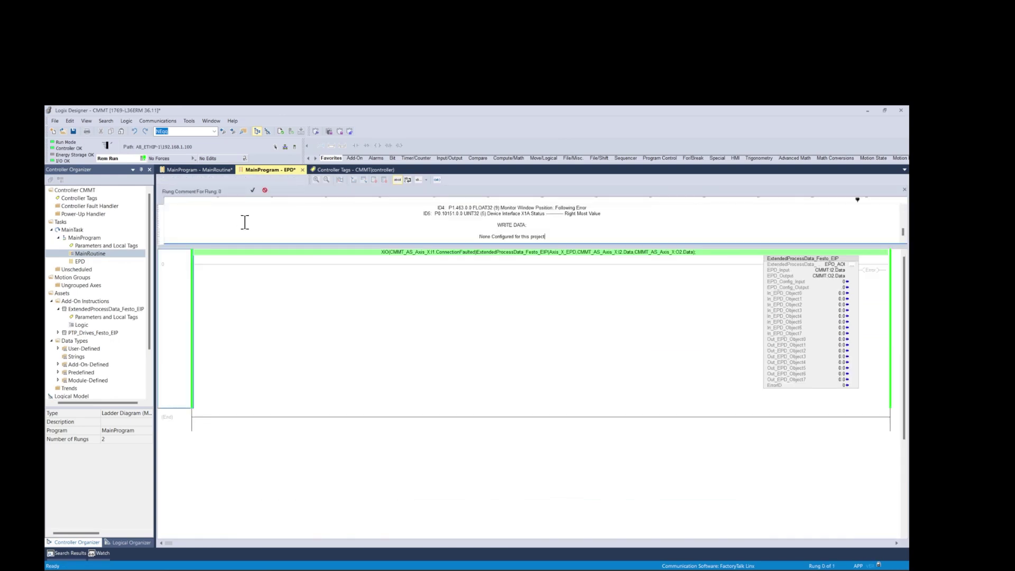
left_click(376, 321)
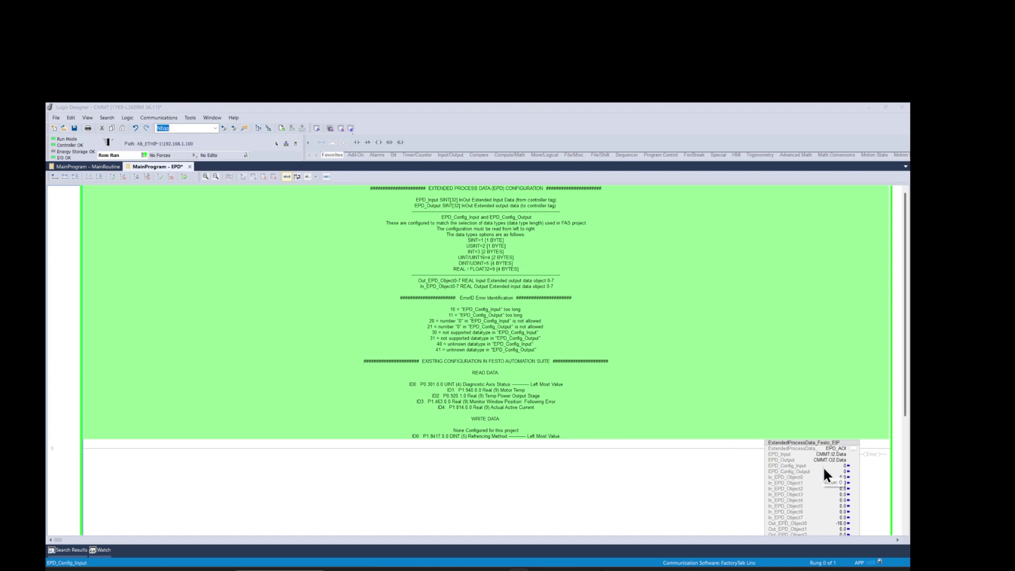
left_click(663, 389)
key("alt+Tab")
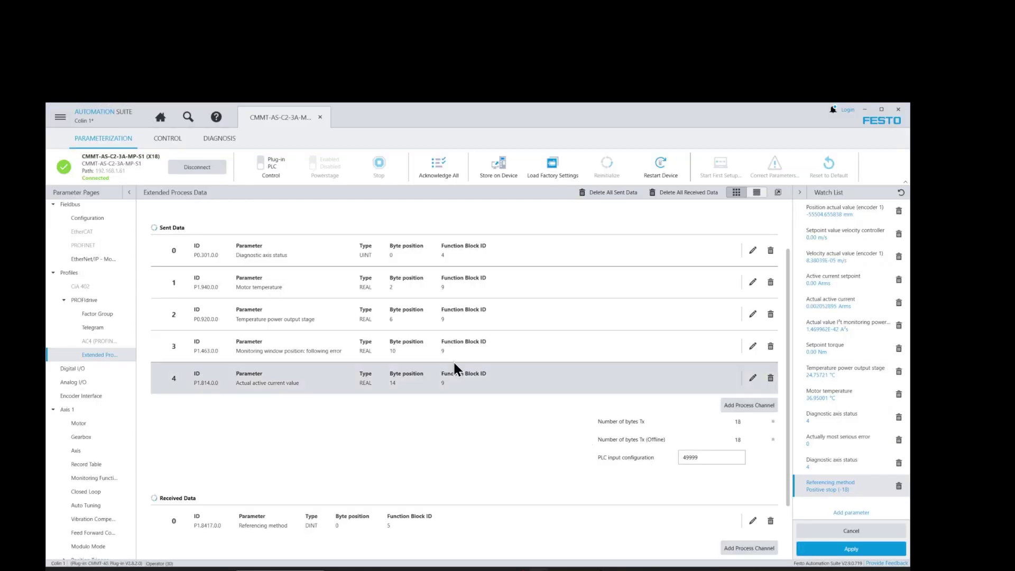
key("alt+Tab")
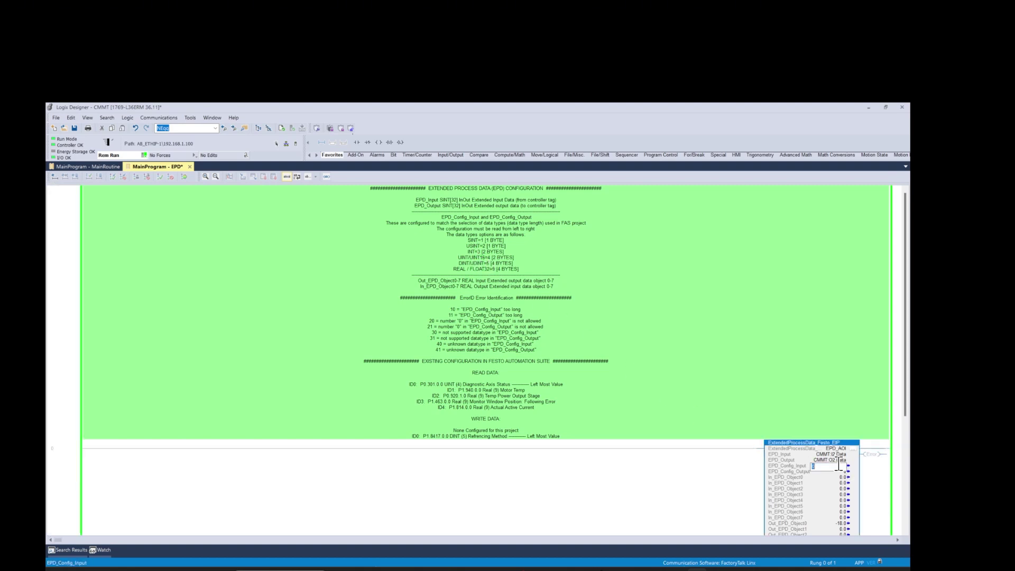
- Enter a trial EPD_Config_Input value and compare In_EPD_Object0 with the Festo Automation Suite configuration
type("4")
scroll(825, 476, "down", 1)
left_click(825, 475)
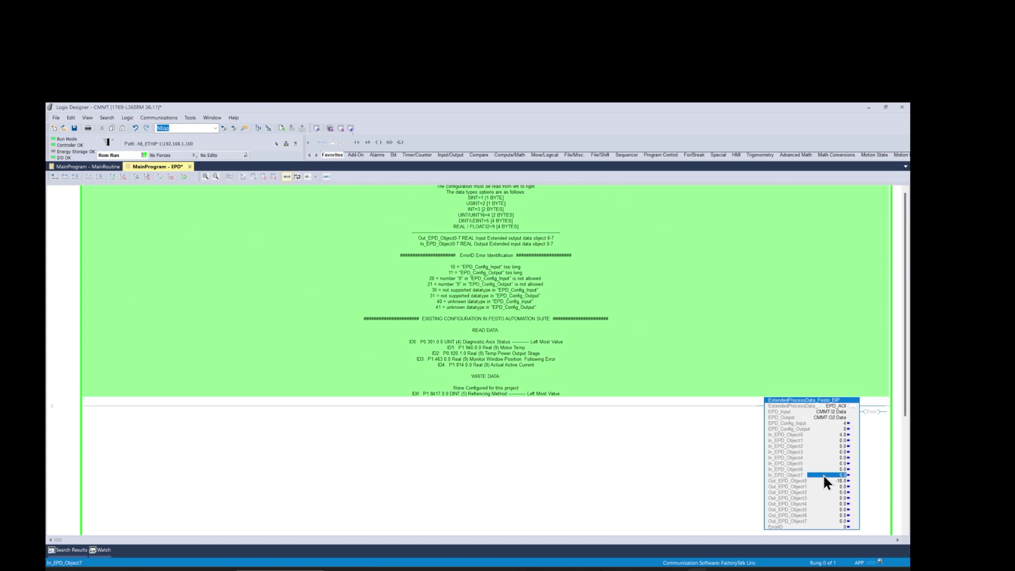
left_click(830, 435)
left_click(547, 568)
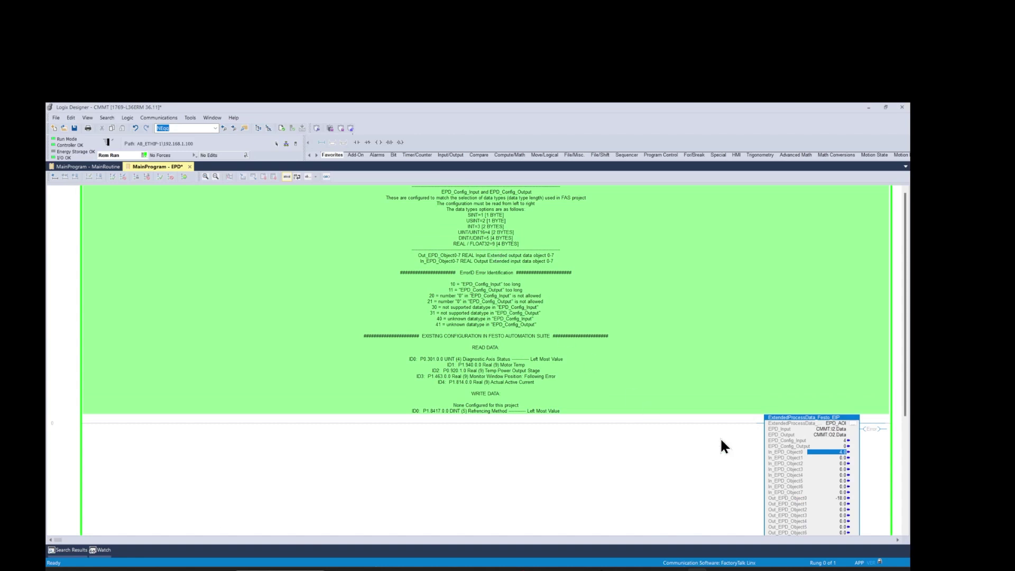
- Set EPD_Config_Input to 49999 so the EPD block reads live input values
double_click(835, 439)
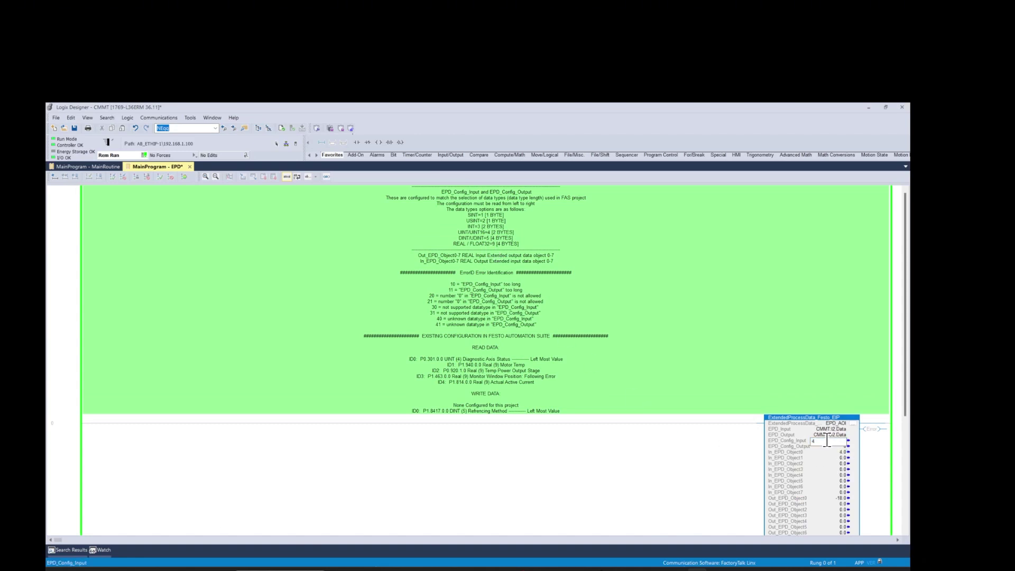
type("99")
scroll(816, 449, "down", 1)
left_click(817, 452)
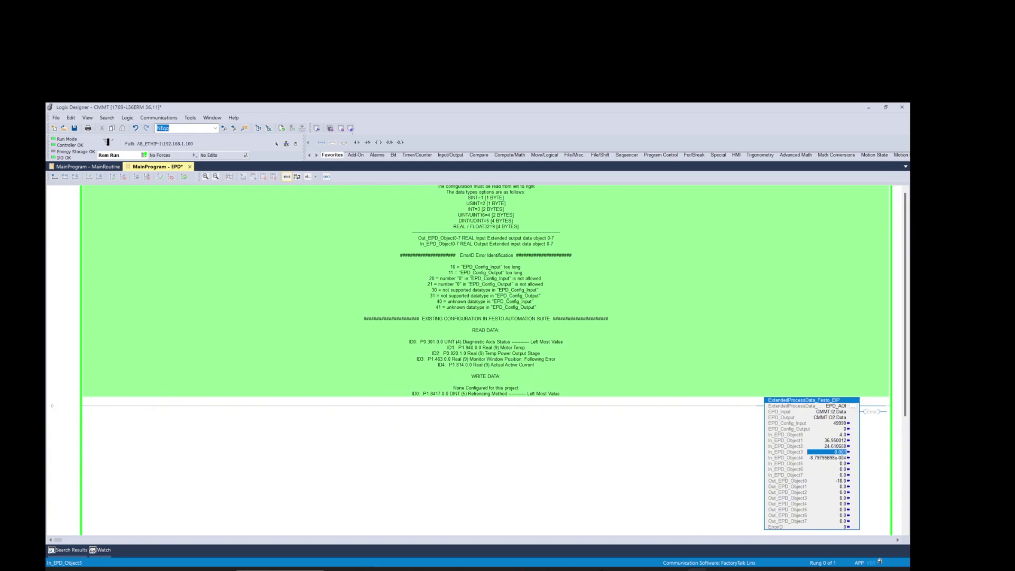
scroll(486, 360, "up", 2)
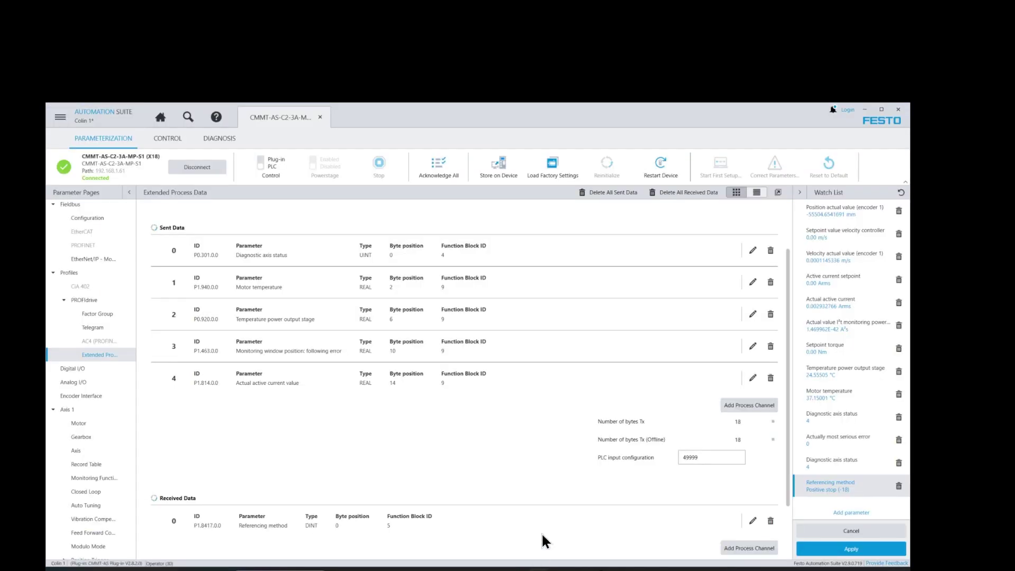
key("alt+Tab")
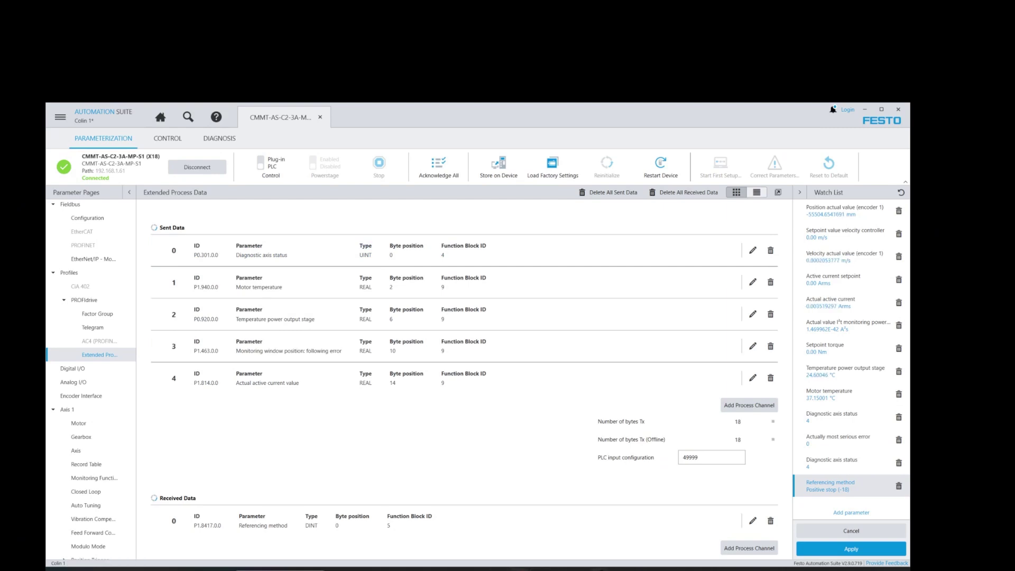
key("alt+Tab")
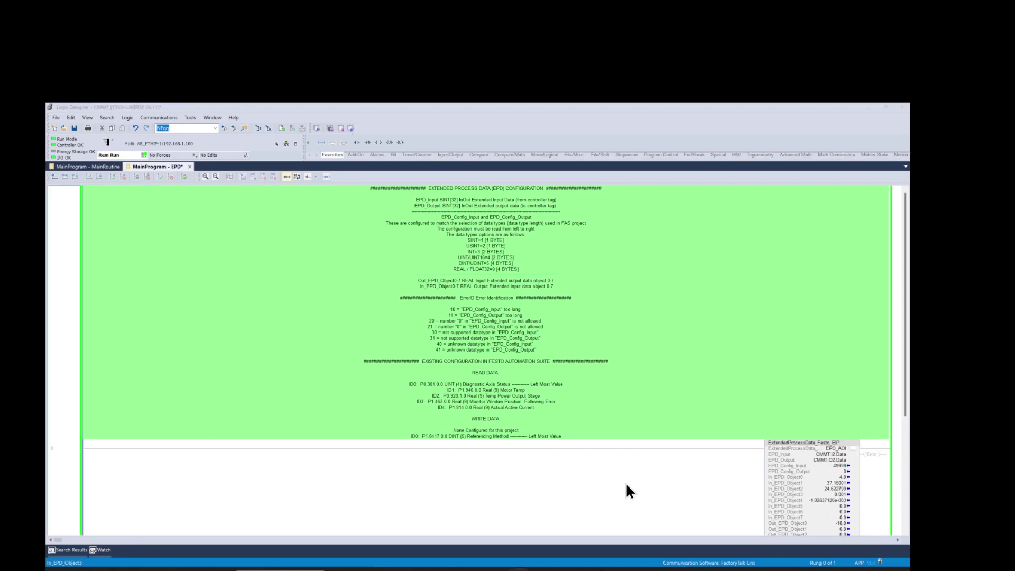
mouse_move(598, 568)
left_click(539, 568)
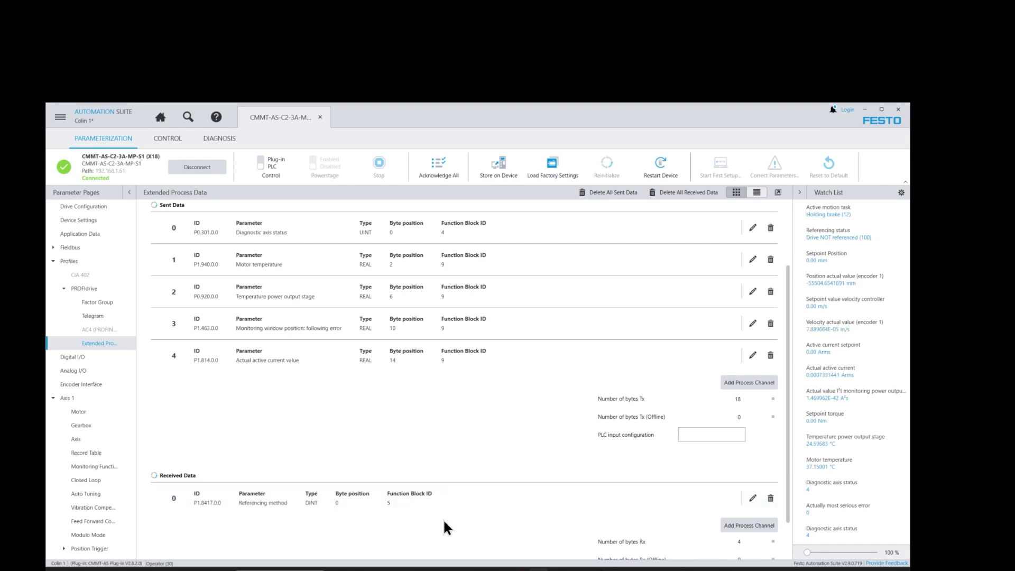
- Review the 4-byte Received Data for the referencing method, then return to Logix Designer's EPD routine
scroll(447, 520, "down", 1)
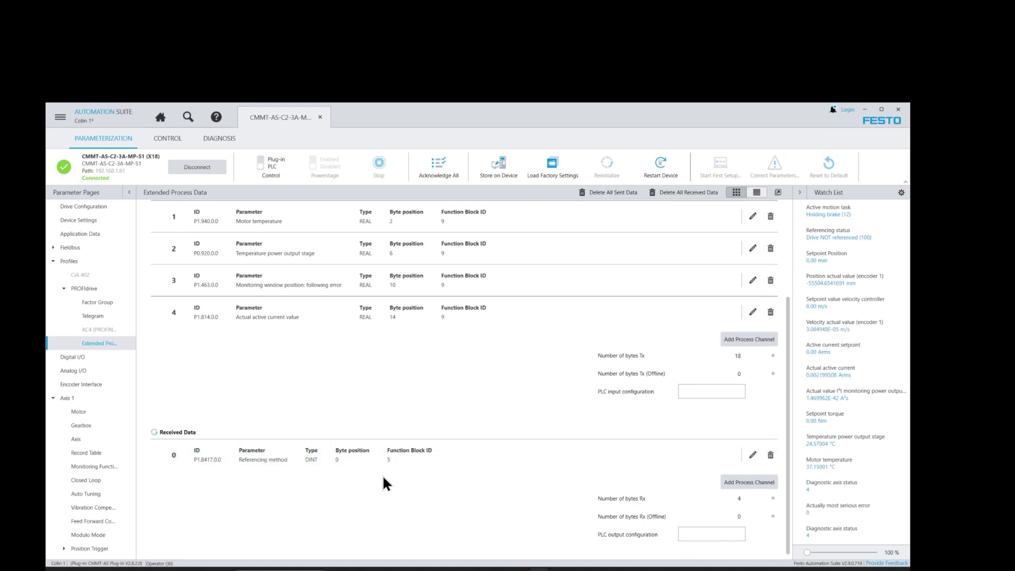
mouse_move(618, 569)
left_click(617, 529)
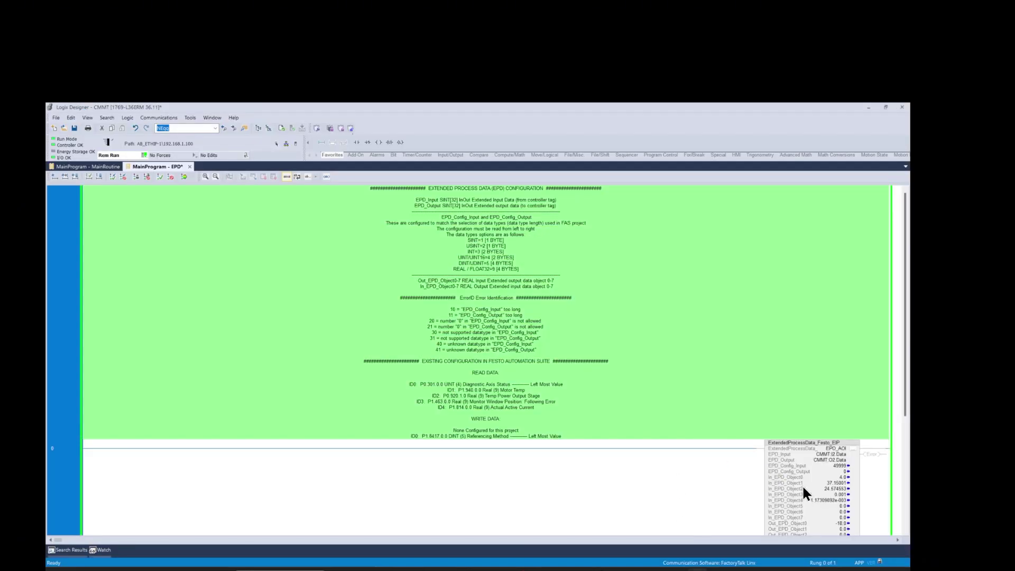
- Set EPD_Config_Output on the ExtendedProcessData_Festo_EIP block to 5 to write one DINT
left_click(832, 471)
left_click(831, 471)
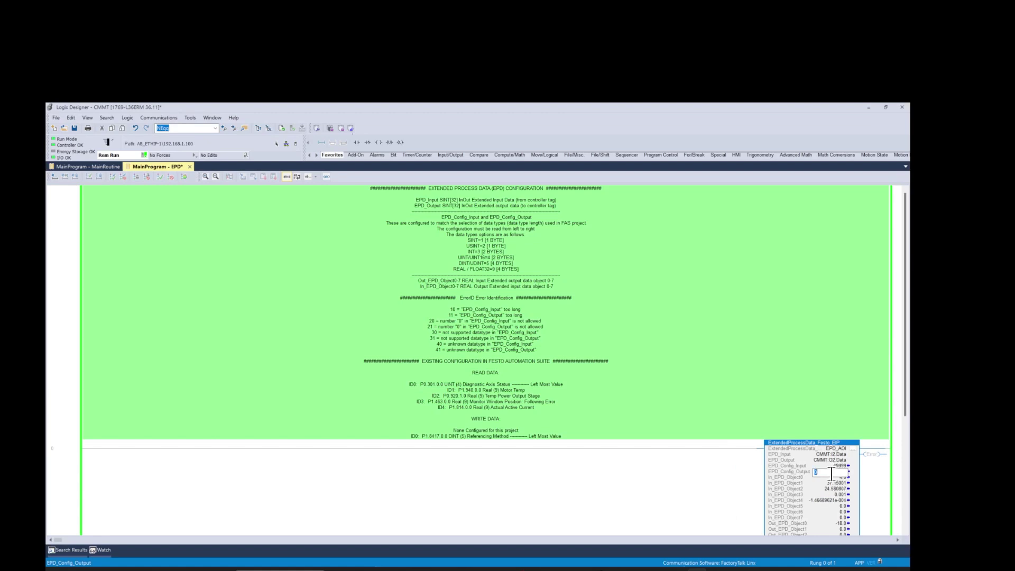
type("5")
scroll(834, 474, "down", 1)
left_click(835, 480)
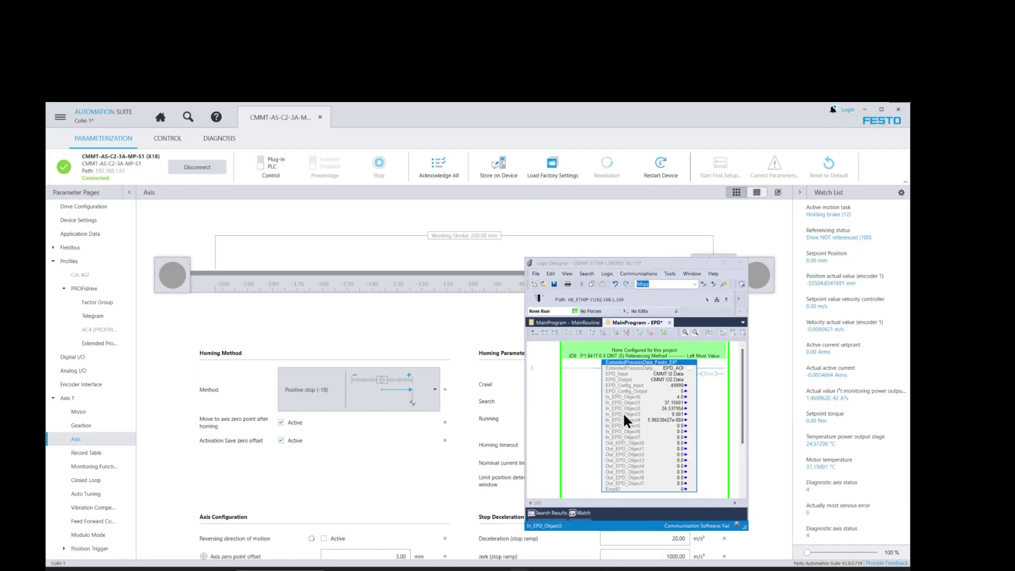
- Write -17 then -18 to Out_EPD_Object0, switching homing to Negative stop and back to Positive stop
left_click(667, 442)
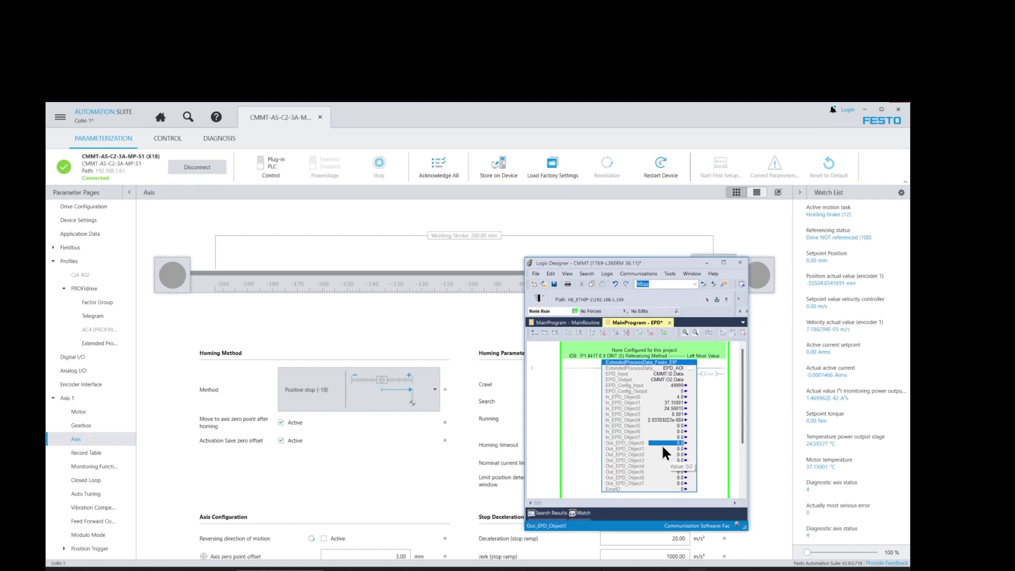
type("-17")
left_click(671, 449)
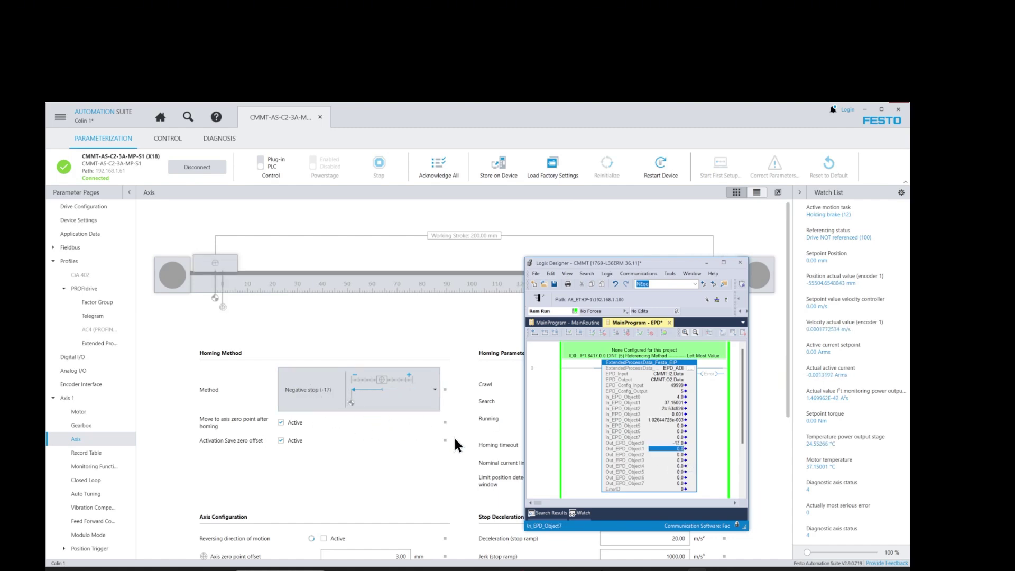
left_click(669, 443)
type("-18")
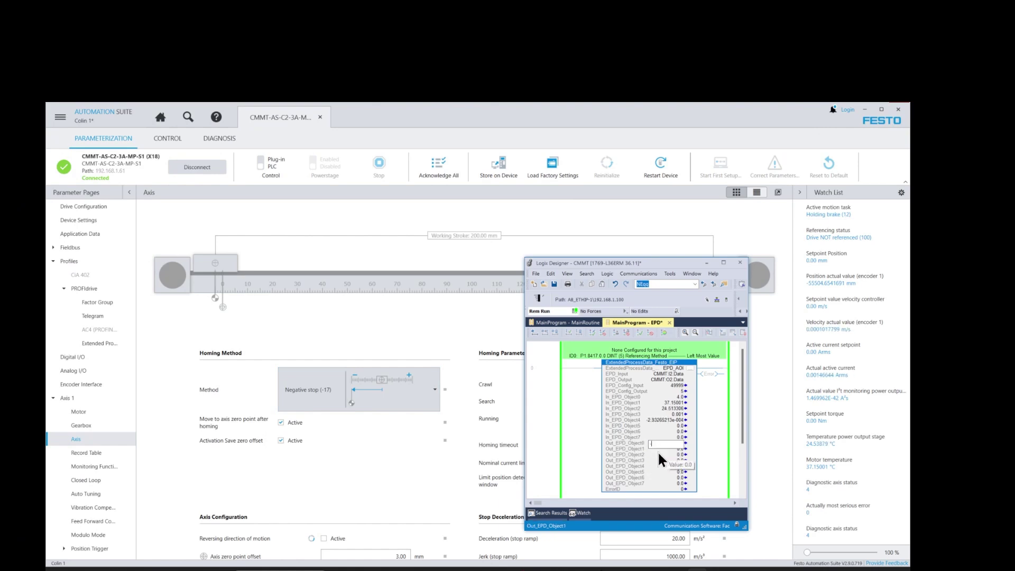
left_click(664, 449)
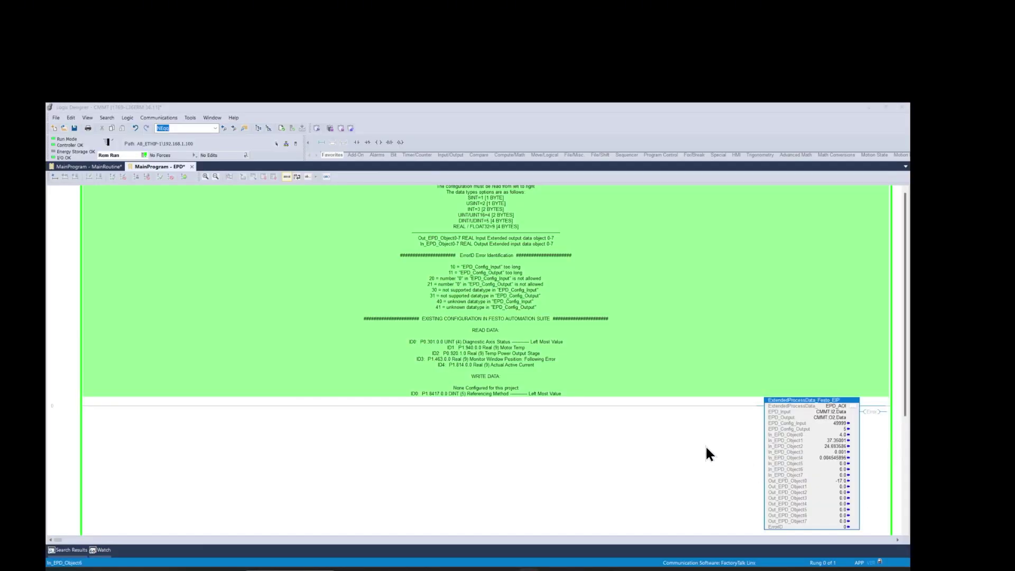
left_click(704, 445)
scroll(780, 468, "down", 2)
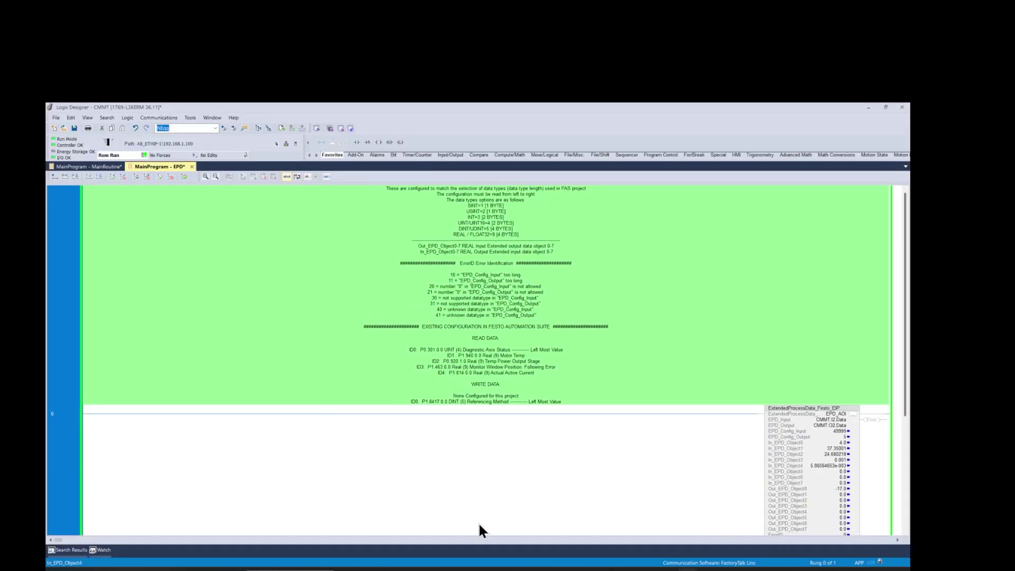
left_click(108, 167)
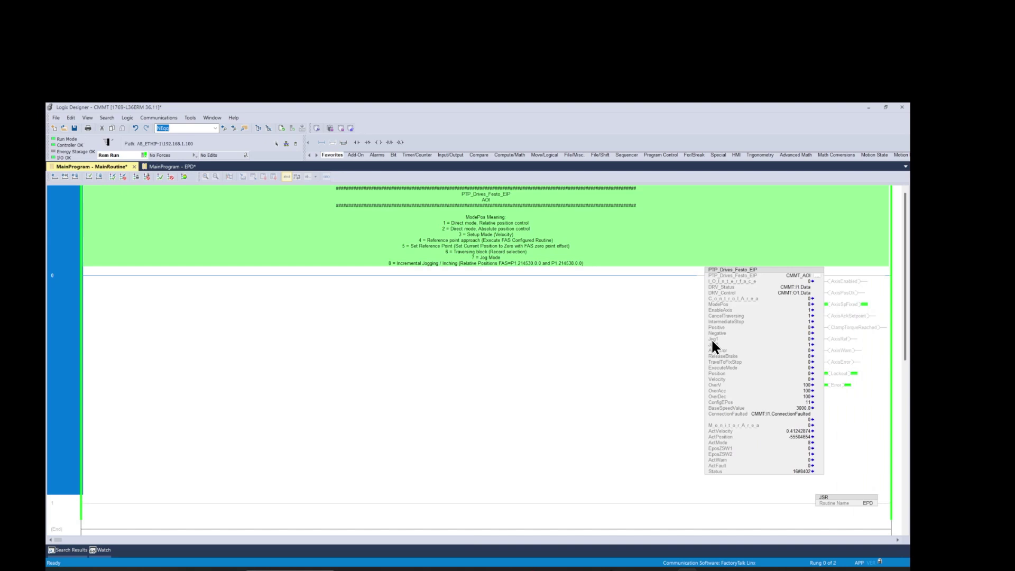
left_click(729, 361)
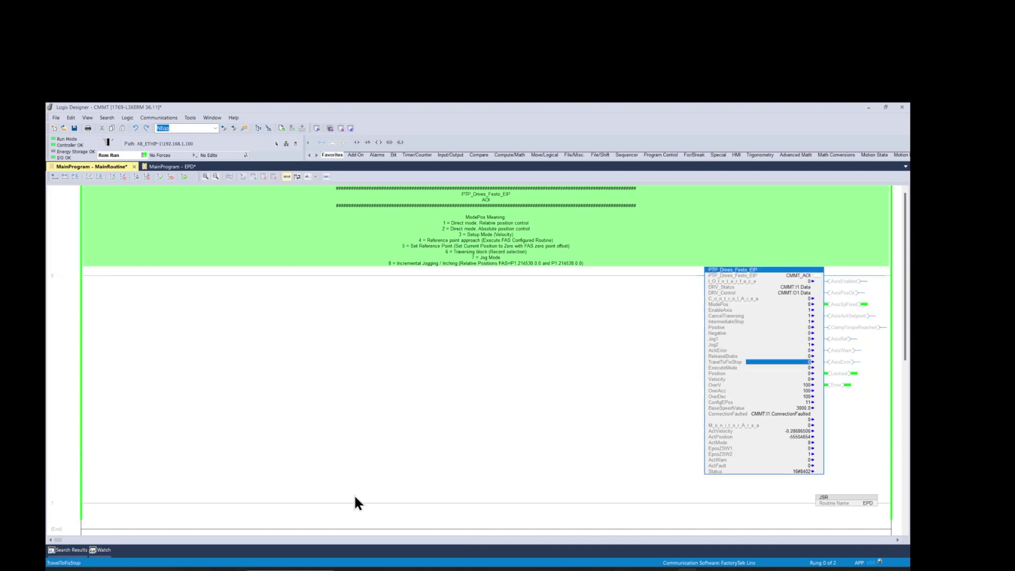
left_click(175, 166)
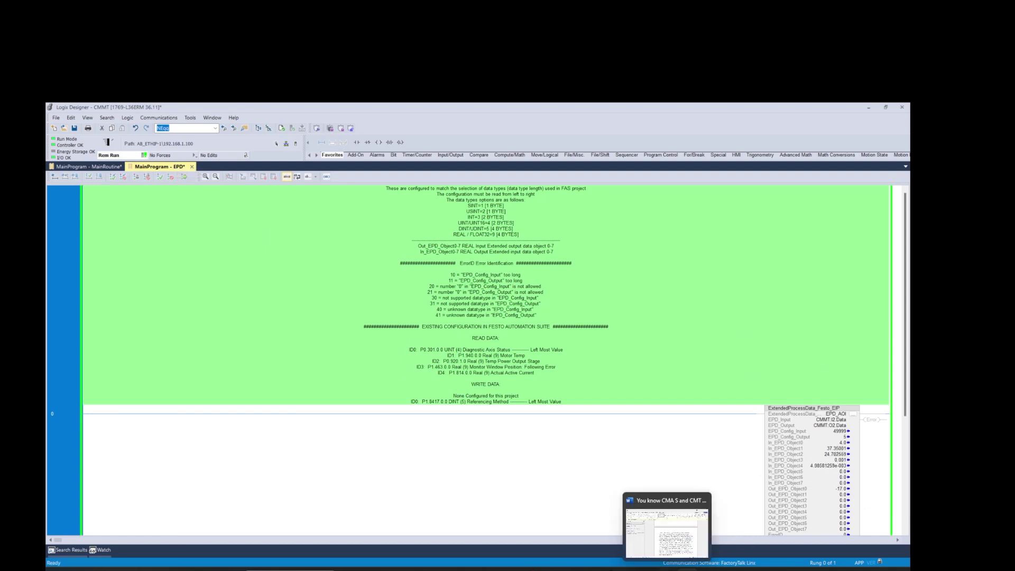
- Inspect the Clamping torque received channel on Festo Automation Suite's Extended Process Data page
mouse_move(548, 568)
left_click(545, 529)
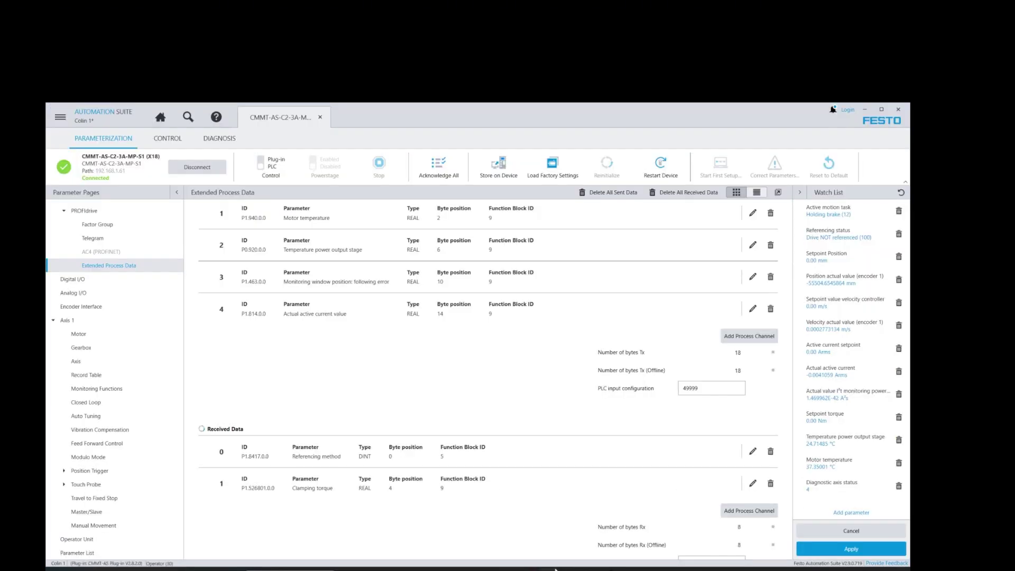
left_click(508, 484)
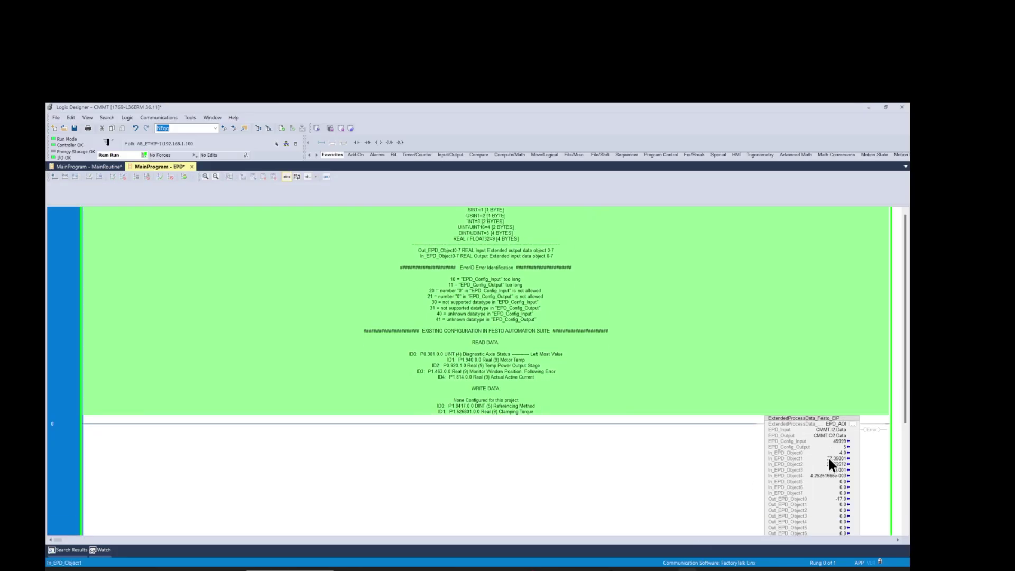
- Set EPD_Config_Output to 59 and write 0.4 to Out_EPD_Object1 for 0.40 Nm clamping torque
double_click(834, 446)
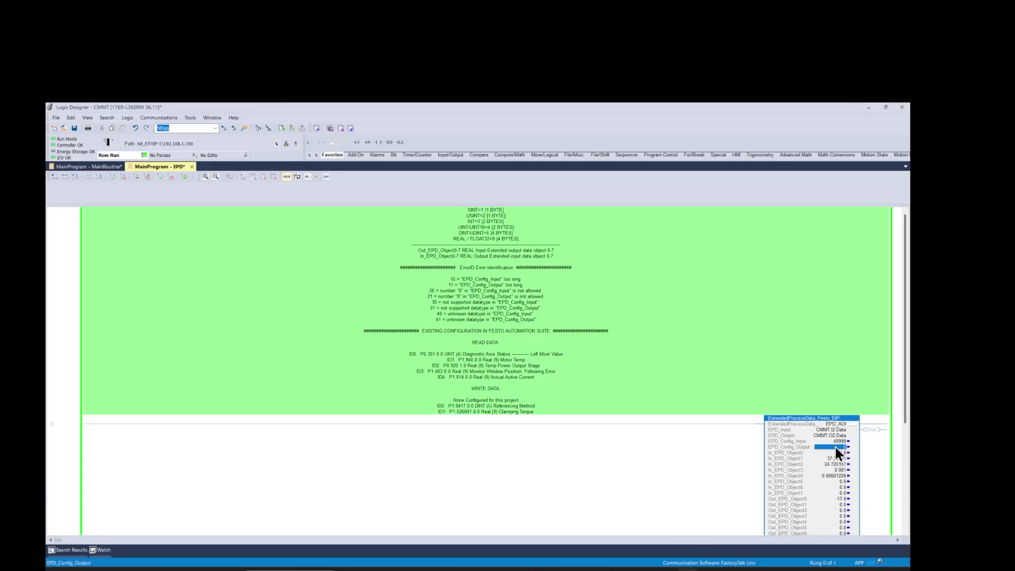
left_click(834, 446)
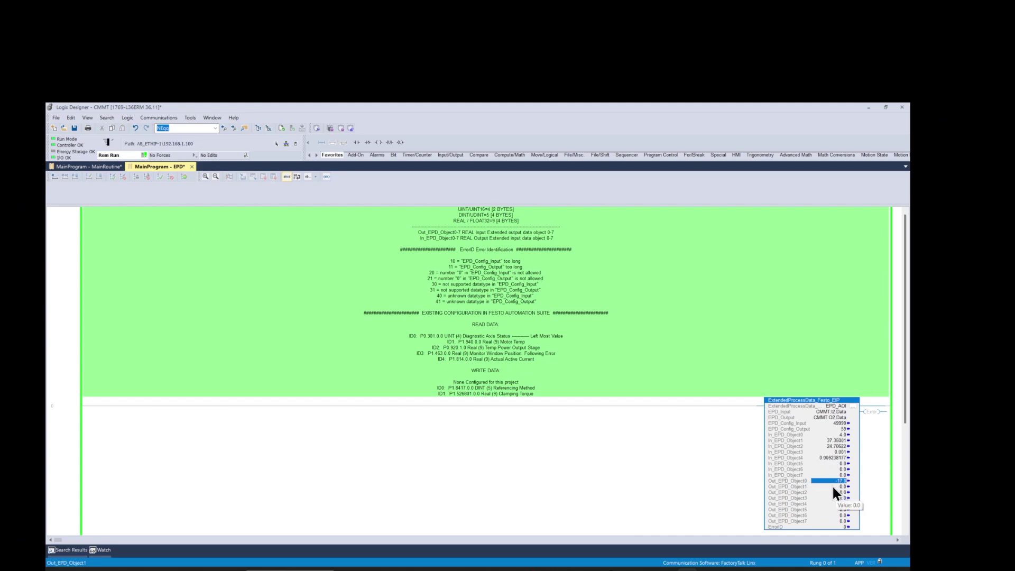
double_click(828, 488)
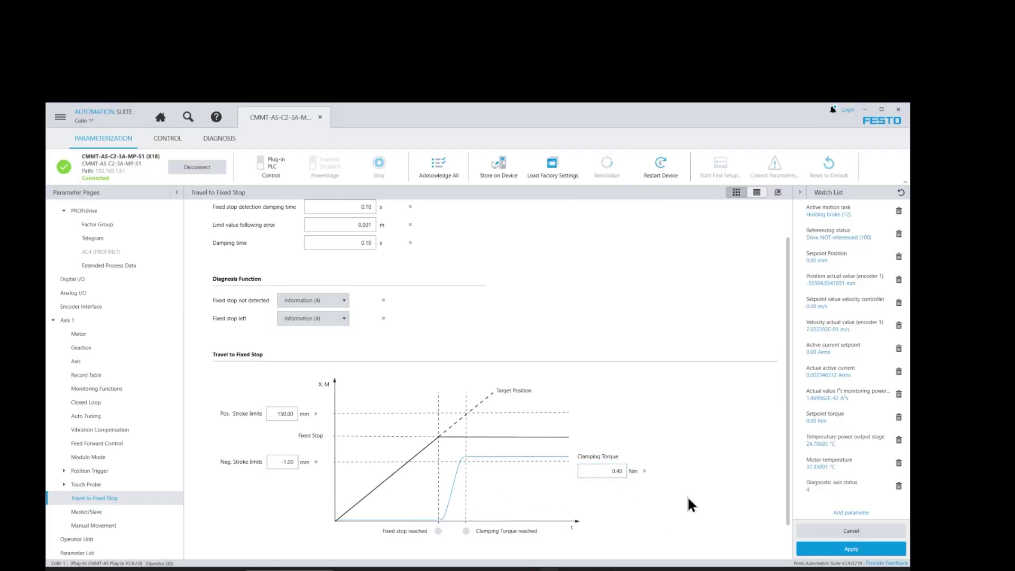
- Write 0.2 to Out_EPD_Object1 in Logix Designer, lowering the clamping torque to 0.20 Nm
key("alt+Tab")
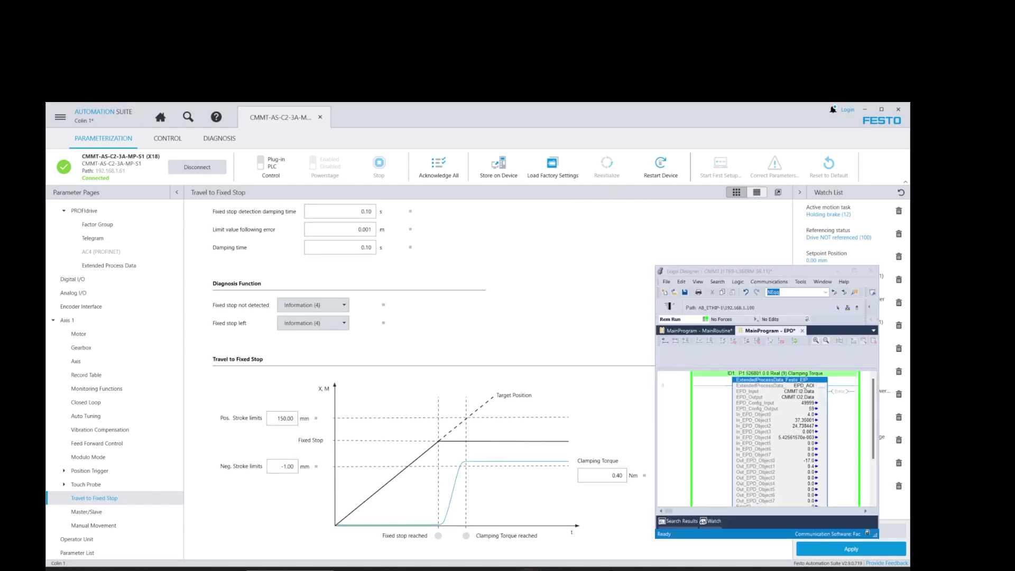
left_click(804, 467)
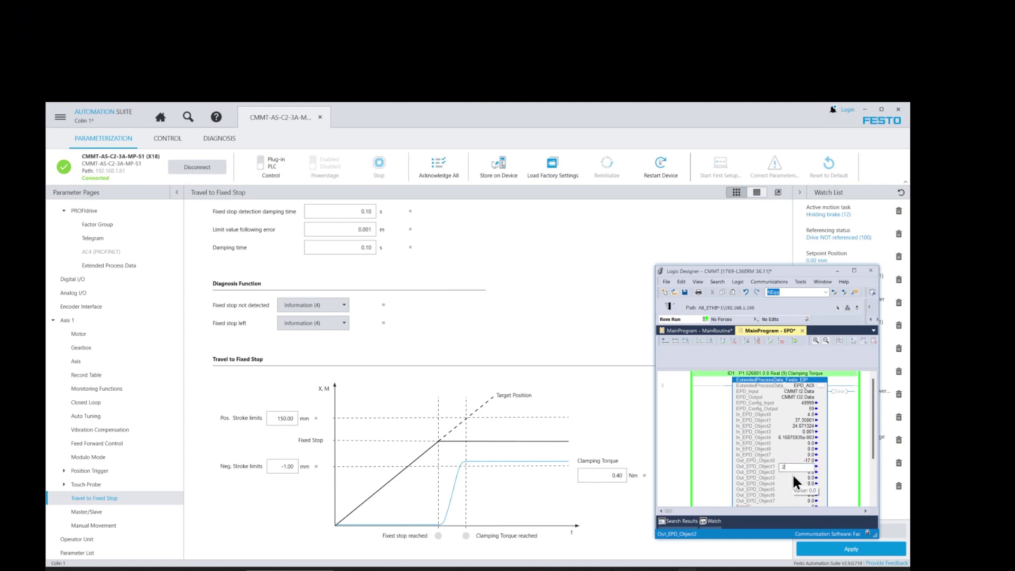
key("Down")
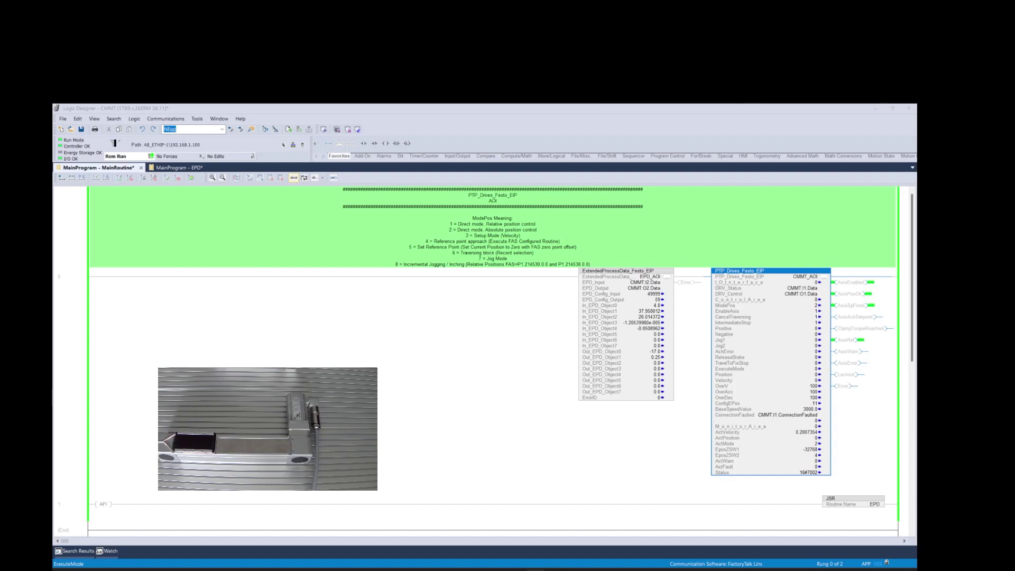
- Set ModePos to 2 and Position to 180000 on the PTP_Drives_Festo_EIP block
double_click(805, 304)
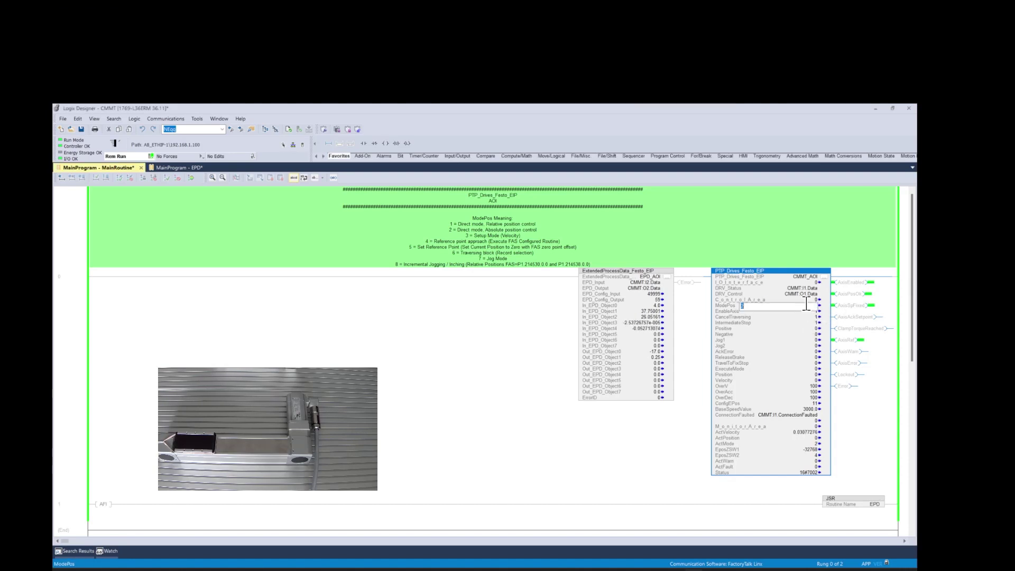
left_click(814, 310)
key("Return")
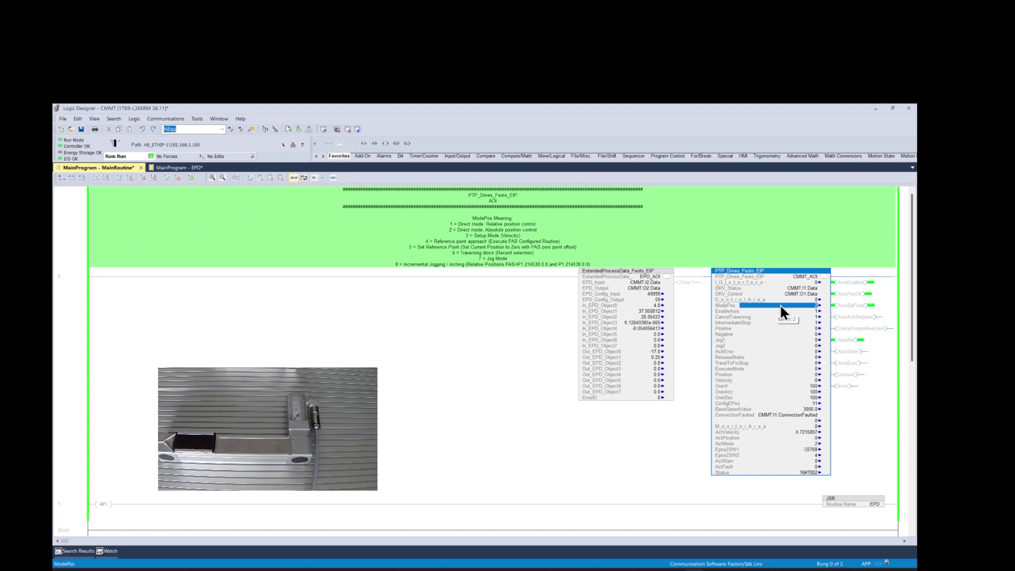
left_click(795, 374)
type("18")
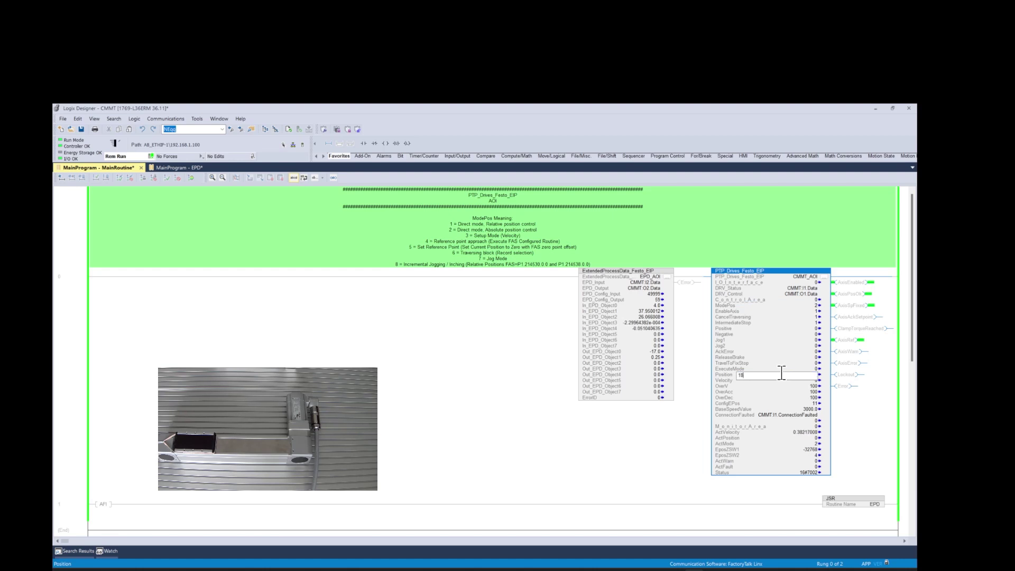
type("0000")
key("Return")
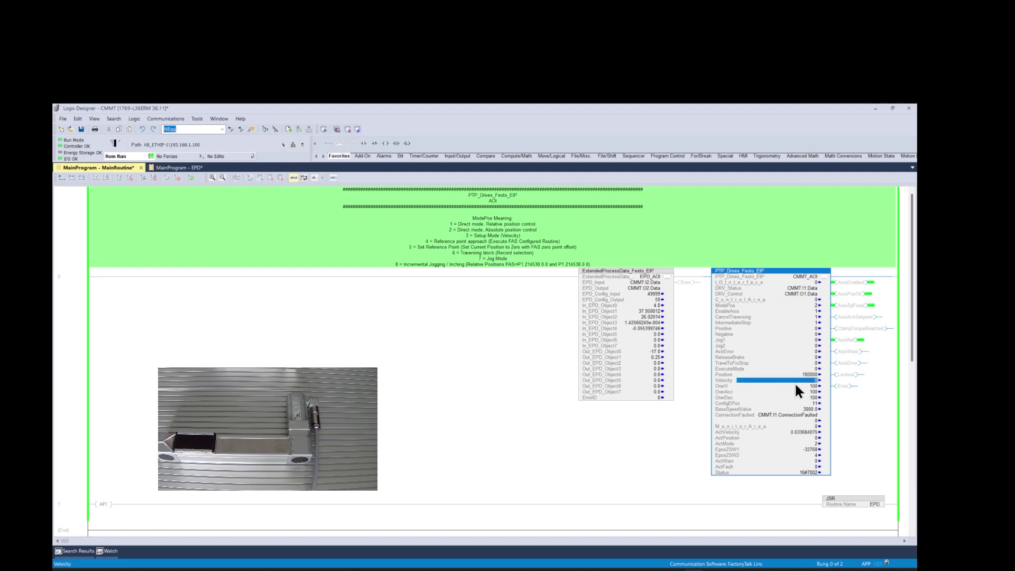
- Set Velocity 50, TravelToFixStop 1 and ExecuteMode 1 to run the fixed-stop move
type("50")
key("Return")
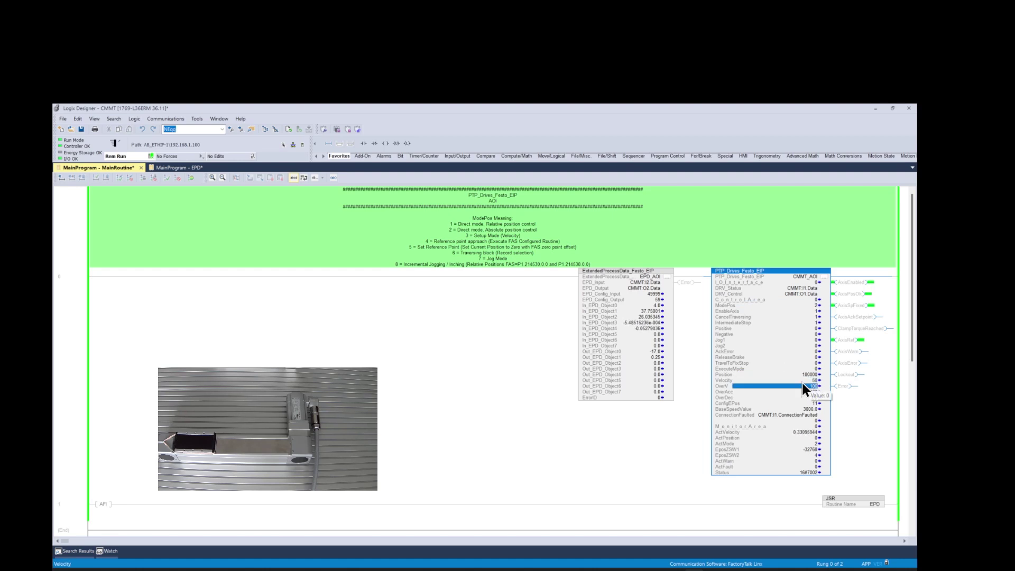
left_click(803, 362)
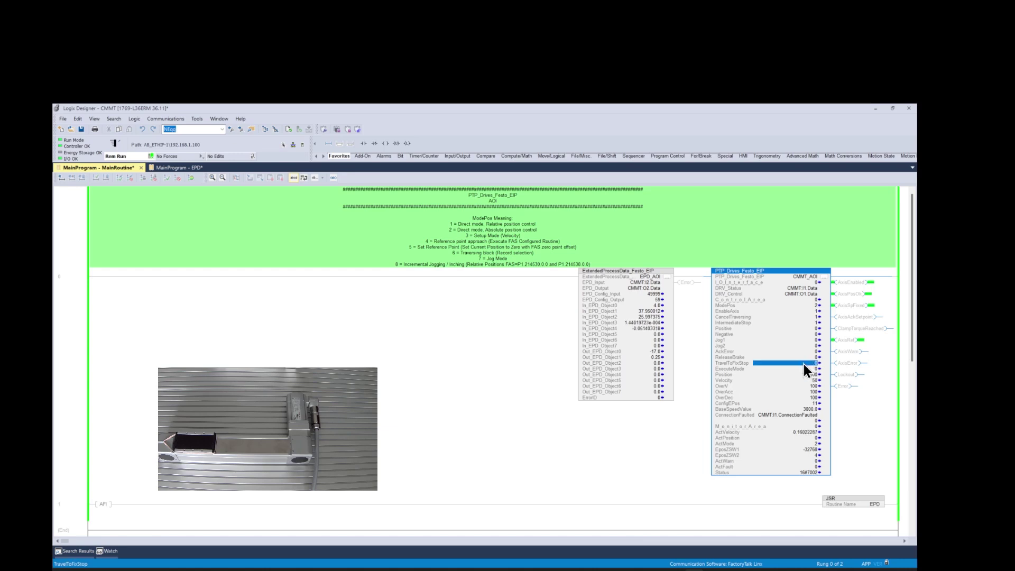
type("1")
key("Return")
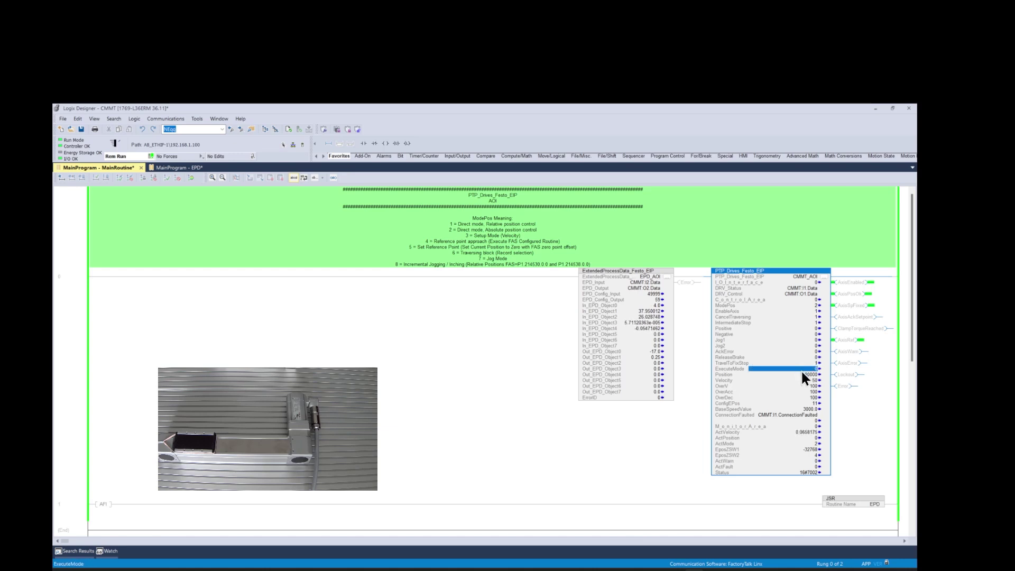
type("1")
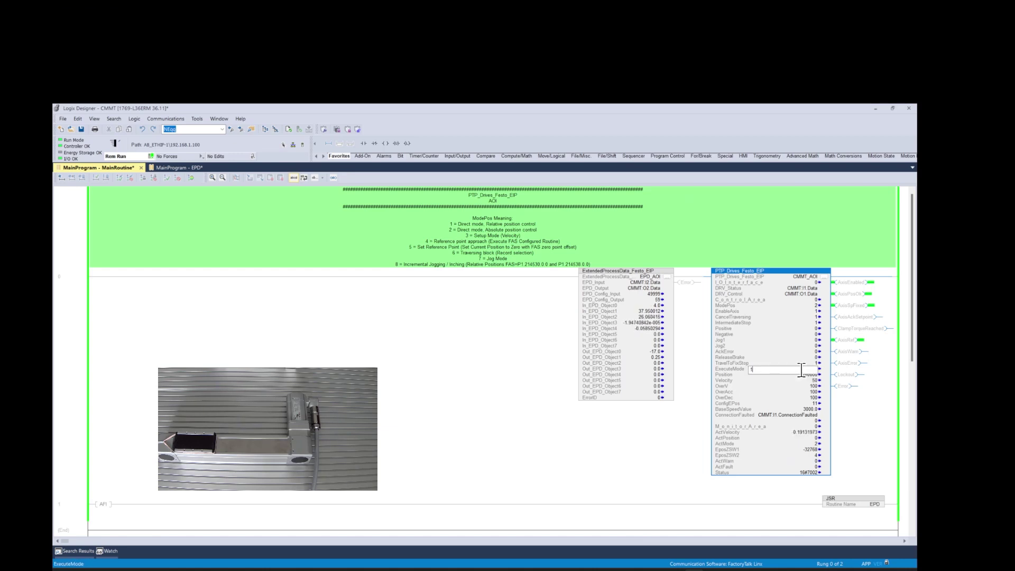
key("Return")
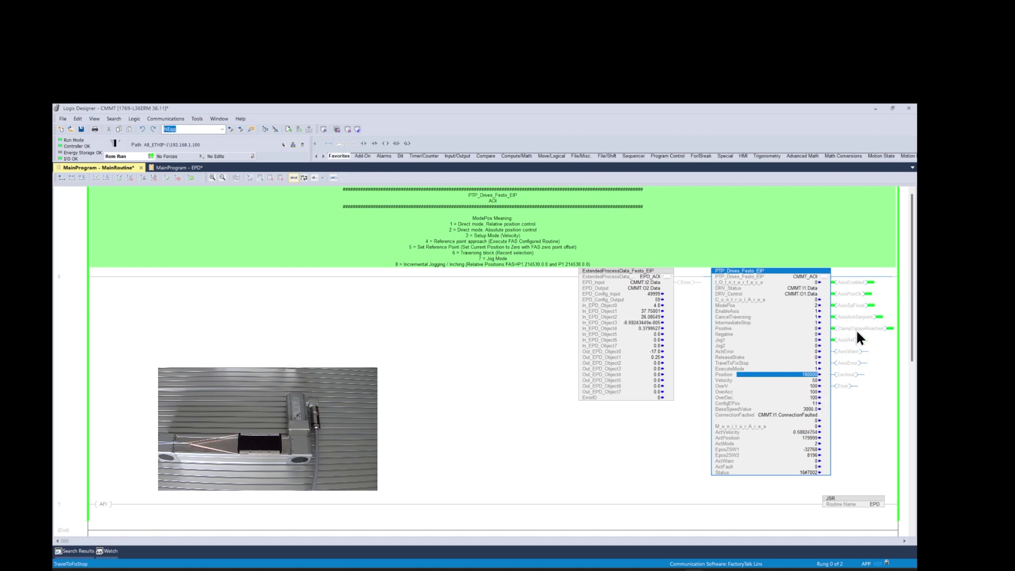
- Re-edit Position, then acknowledge the drive's following-error fault in Festo Automation Suite
key("Escape")
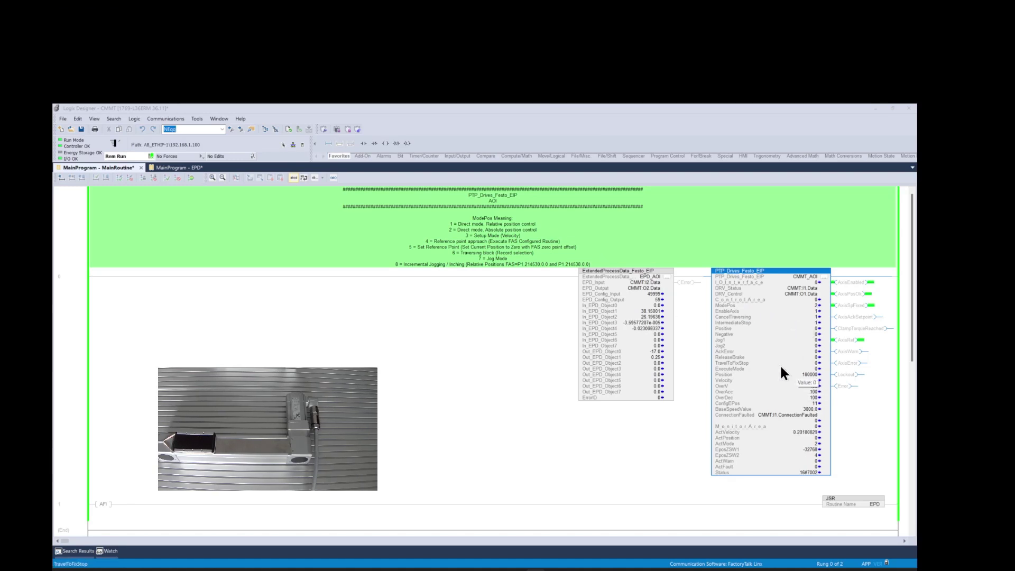
double_click(812, 372)
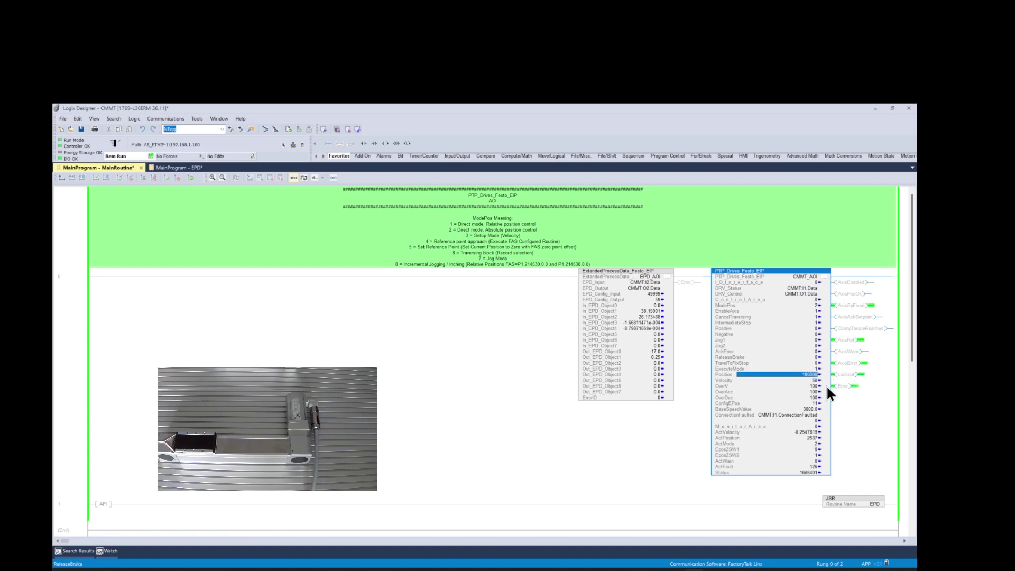
key("alt+Tab")
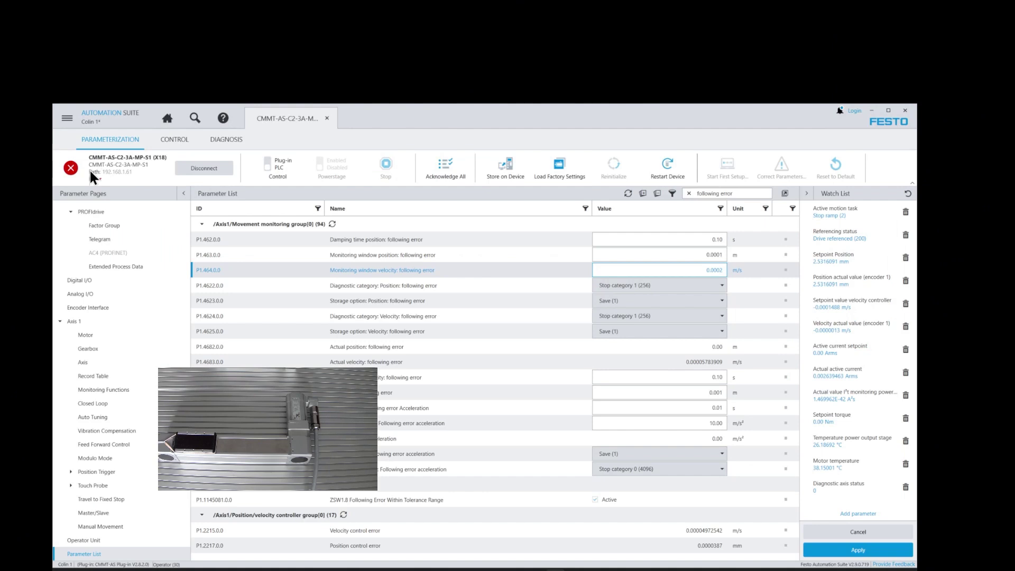
left_click(68, 166)
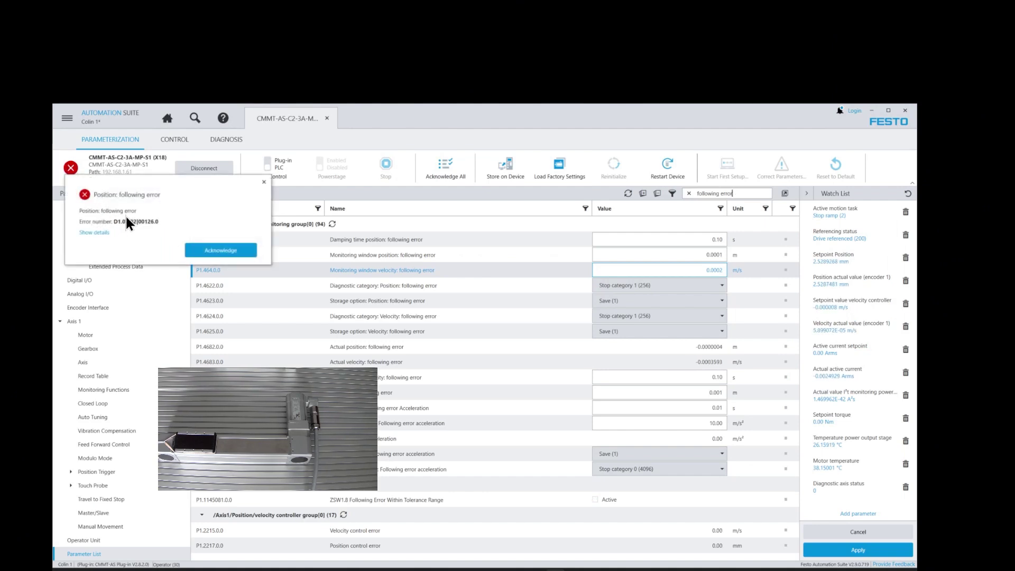
left_click(209, 250)
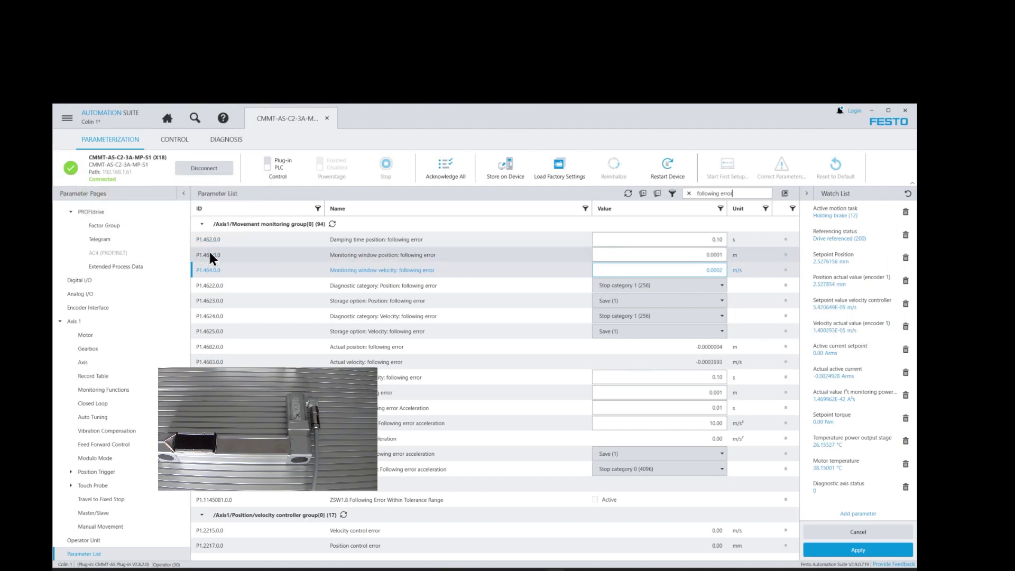
key("alt+Tab")
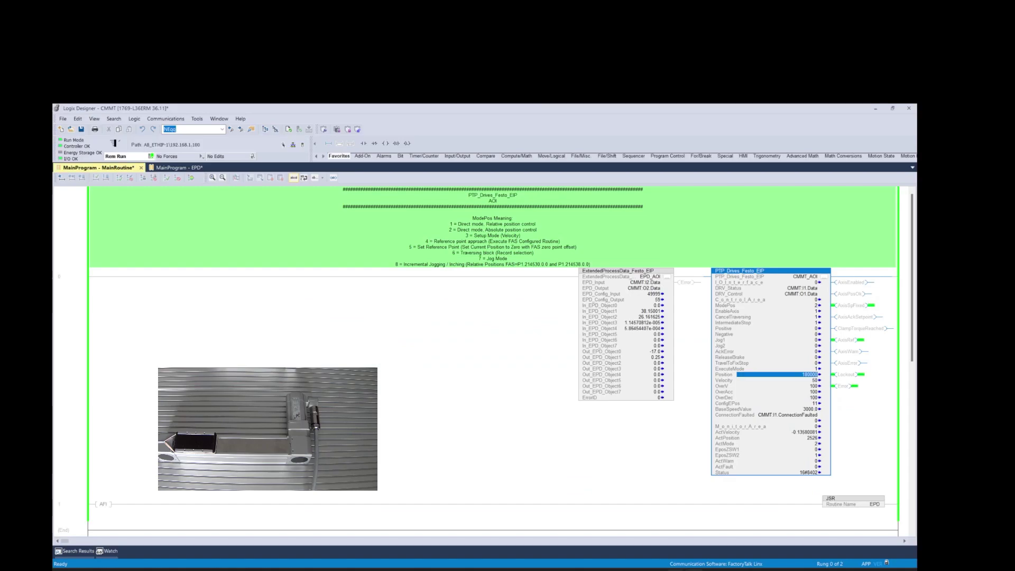